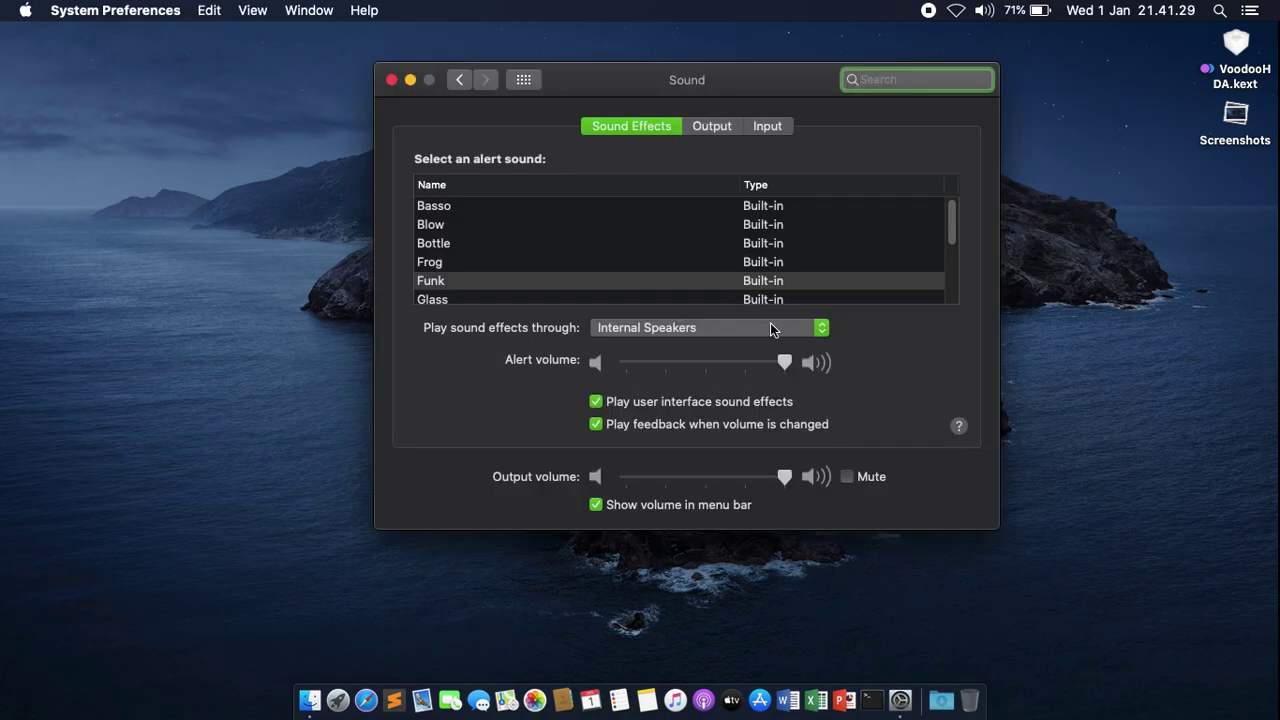
Step: Review the sound effects, output and input devices in the Sound preferences, including the Internal Microphone, and close the preferences
{"action": "left_click", "coordinate": [751, 325]}
{"action": "left_click", "coordinate": [751, 324]}
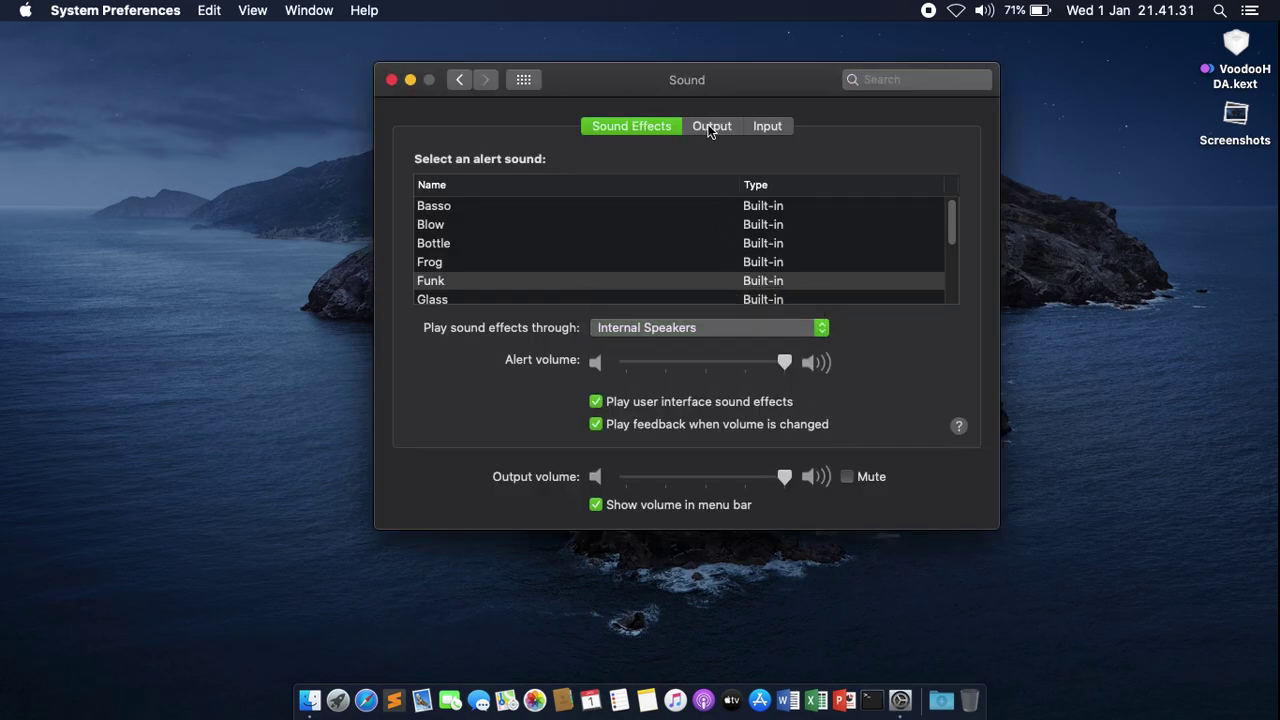
{"action": "left_click", "coordinate": [710, 126]}
{"action": "left_click", "coordinate": [680, 205]}
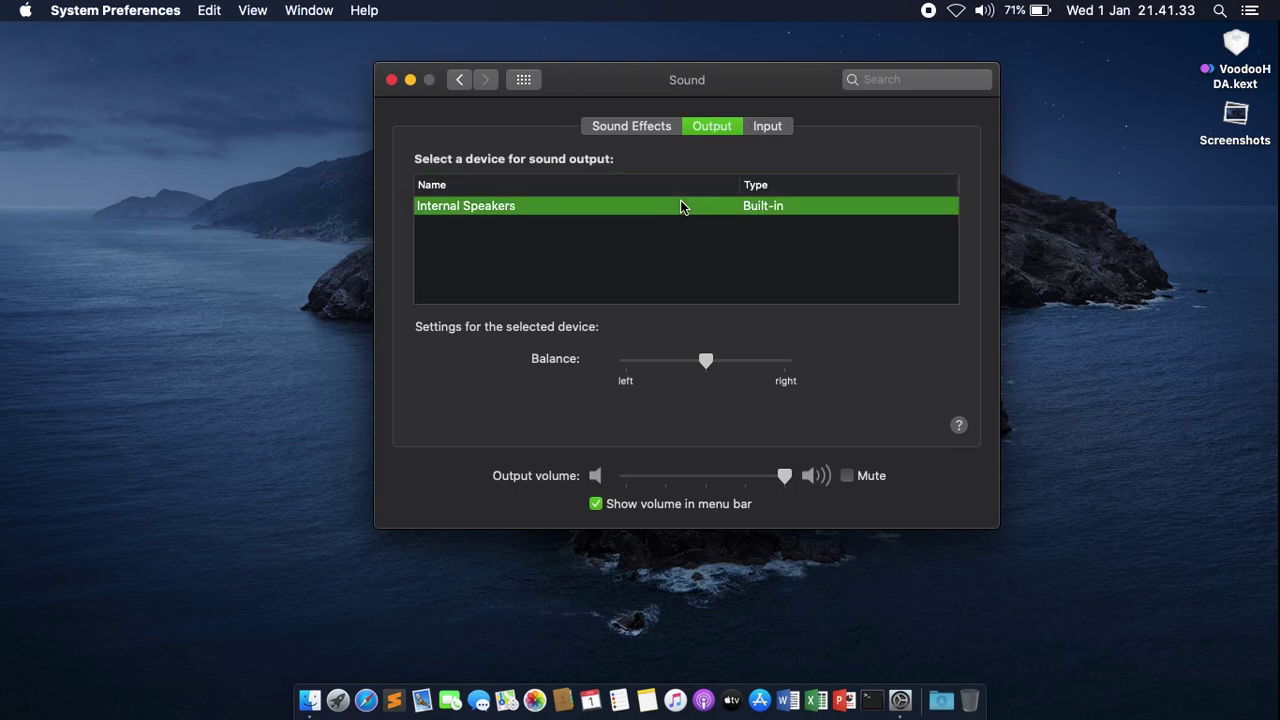
{"action": "left_click", "coordinate": [767, 126]}
{"action": "left_click", "coordinate": [637, 207]}
{"action": "left_click", "coordinate": [638, 224]}
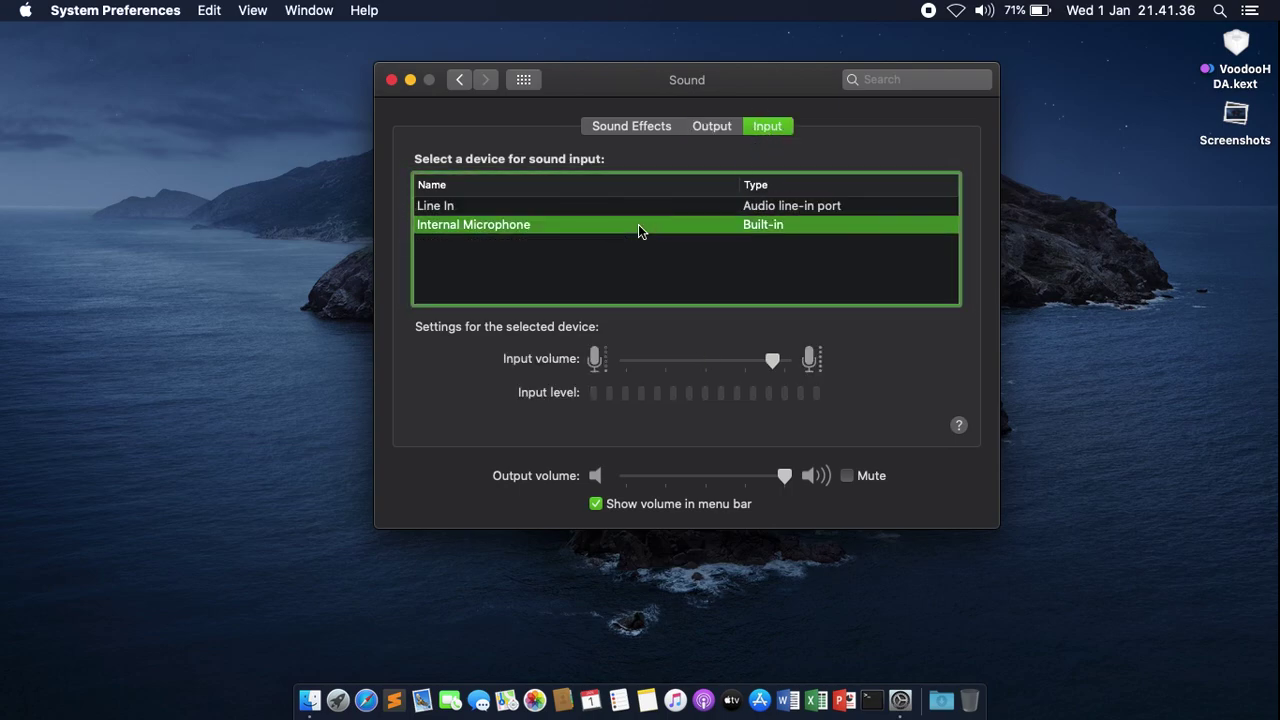
{"action": "left_click", "coordinate": [659, 130]}
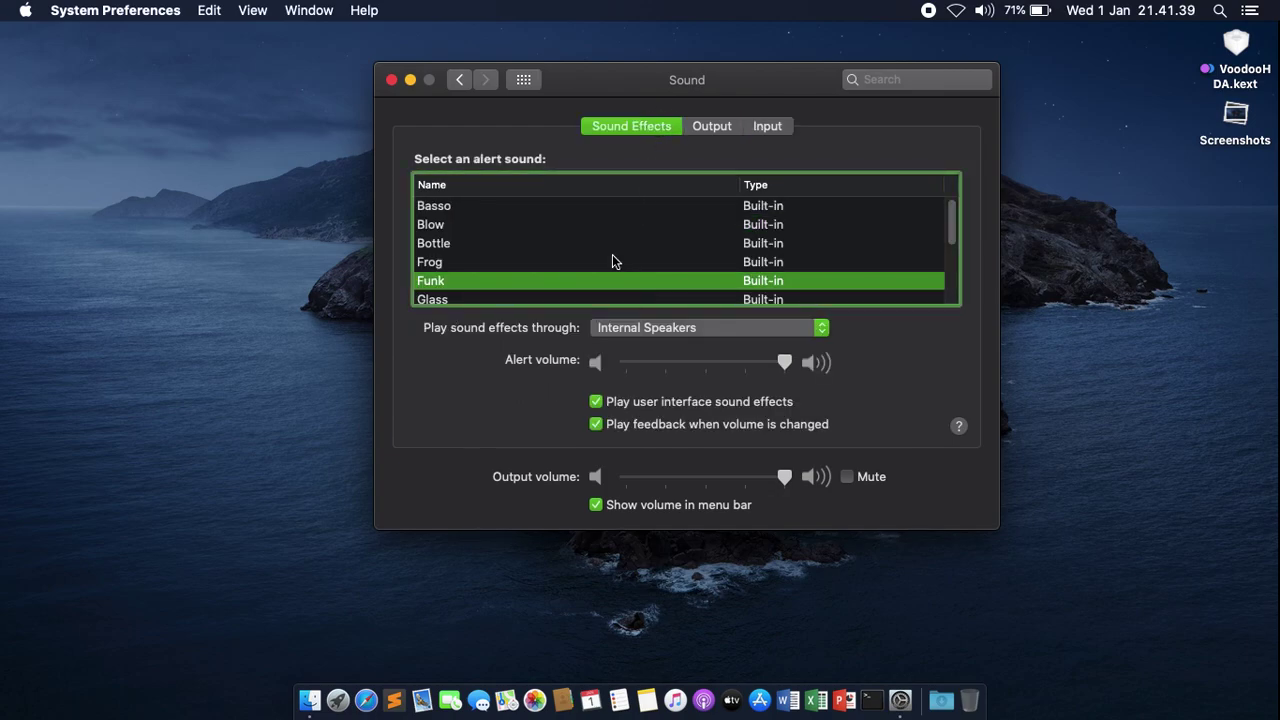
{"action": "left_click", "coordinate": [523, 79]}
{"action": "left_click", "coordinate": [392, 79]}
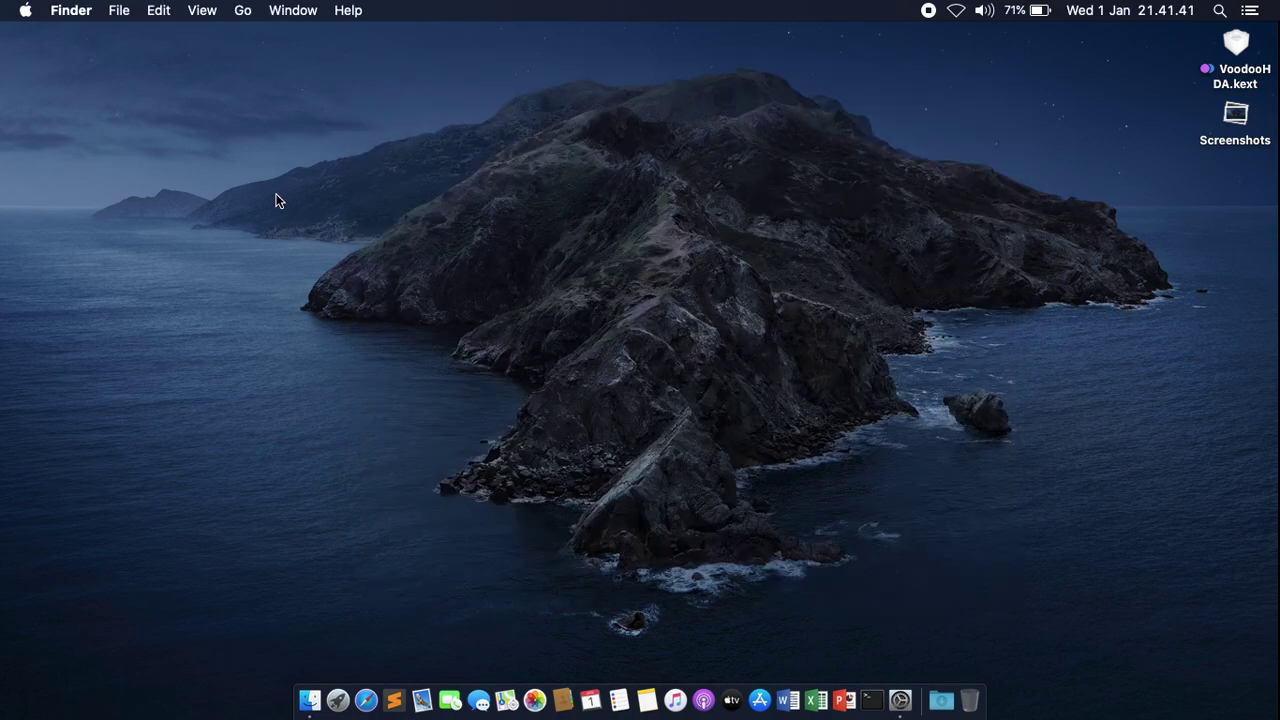
Step: Inspect the built-in line input, microphone and output under Audio in this Mac's System Report, and close the report and the Mac overview
{"action": "left_click", "coordinate": [25, 10]}
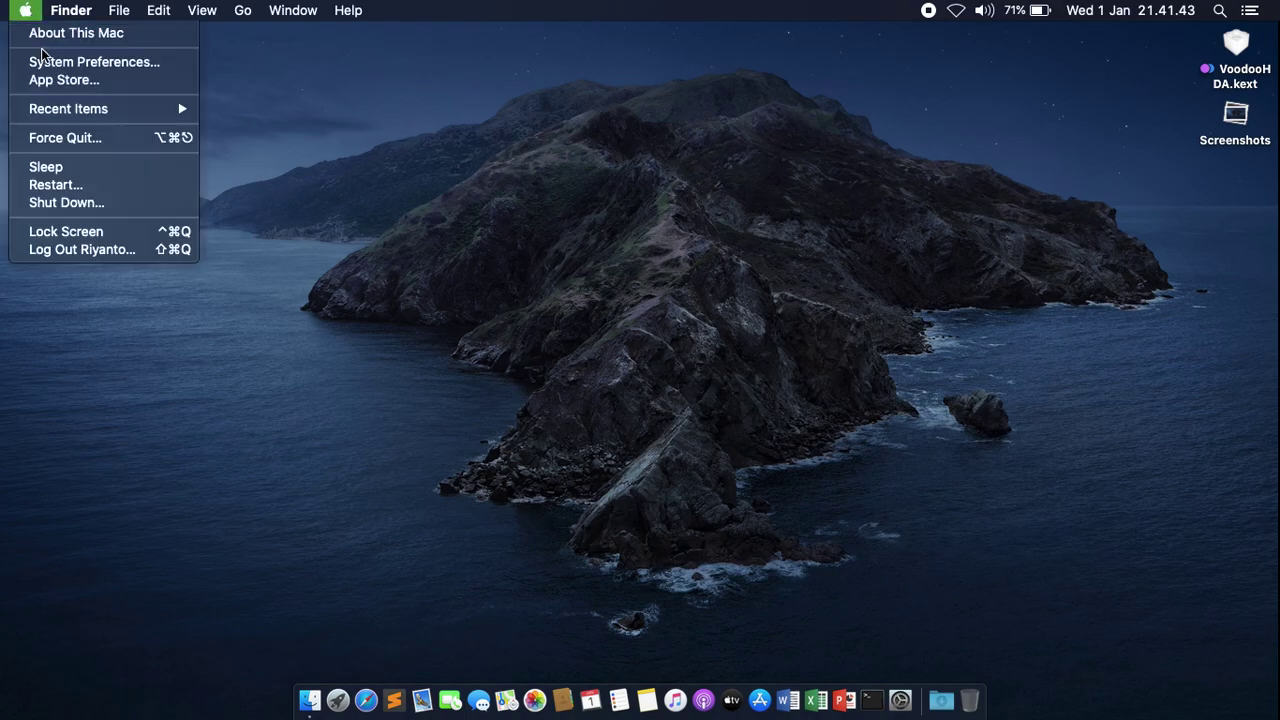
{"action": "left_click", "coordinate": [46, 33]}
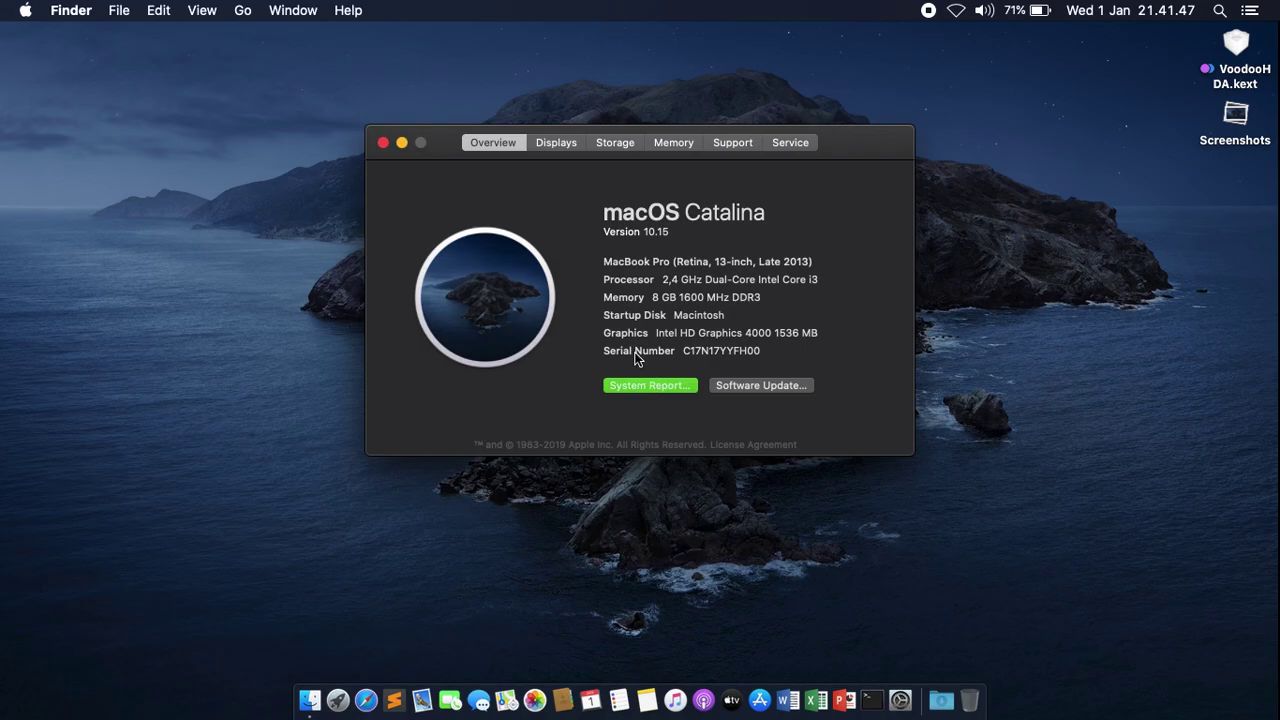
{"action": "left_click", "coordinate": [648, 385]}
{"action": "left_click", "coordinate": [363, 140]}
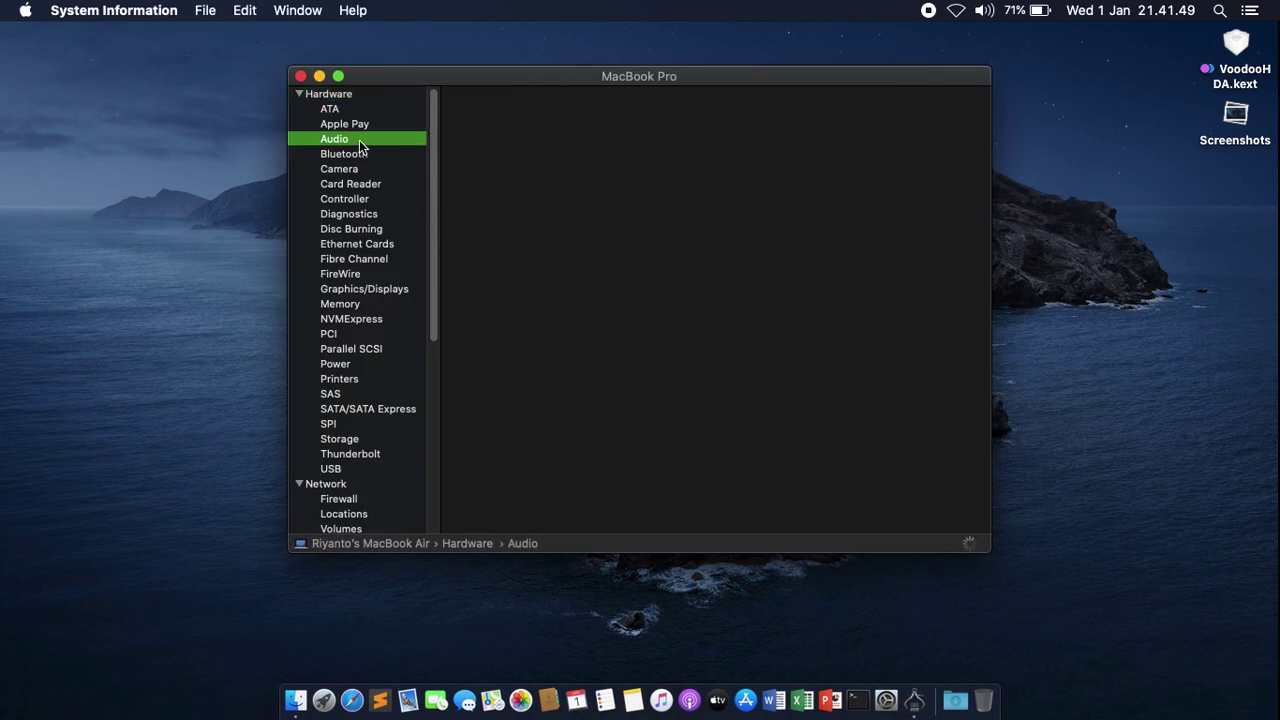
{"action": "left_click", "coordinate": [542, 121]}
{"action": "left_click", "coordinate": [542, 132]}
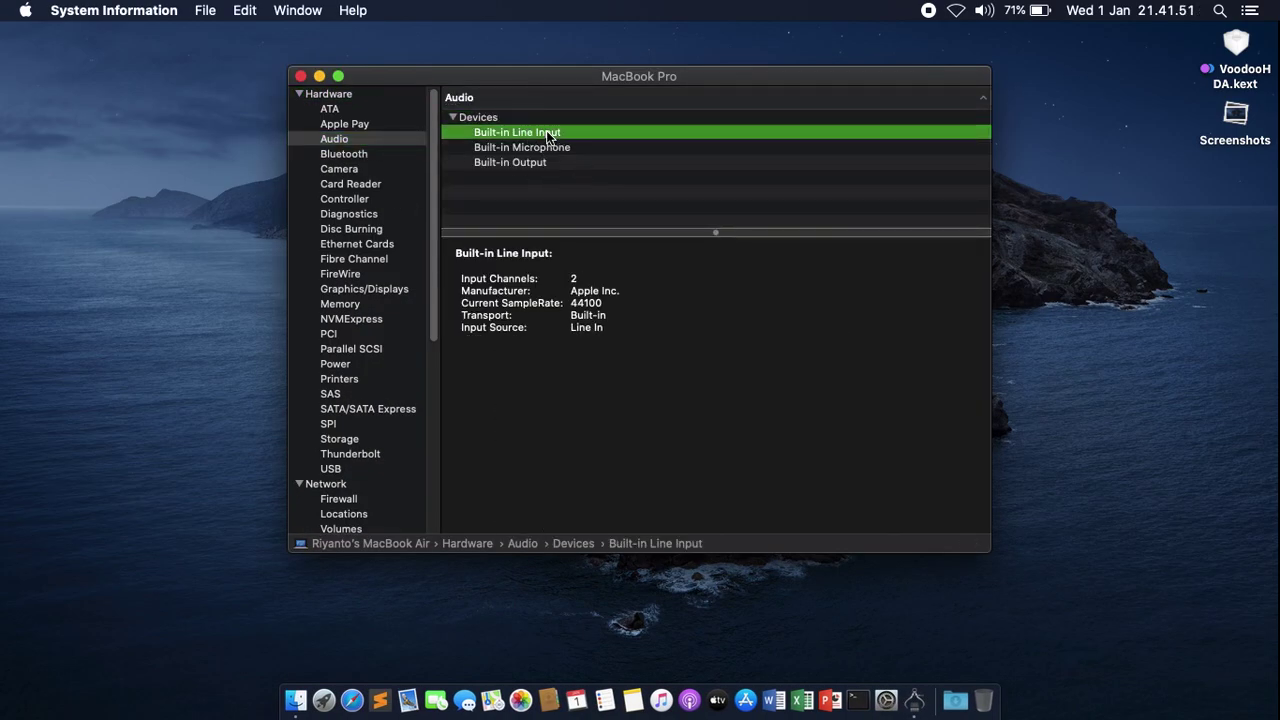
{"action": "left_click", "coordinate": [545, 147]}
{"action": "left_click", "coordinate": [539, 164]}
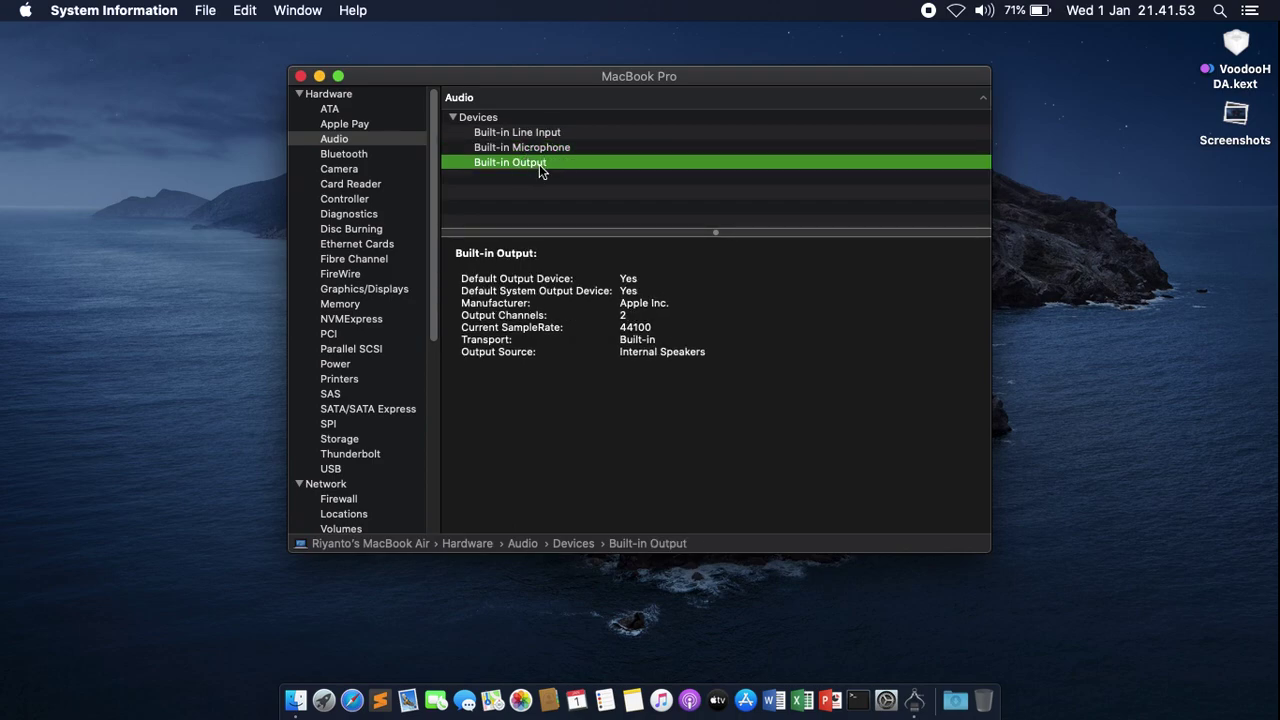
{"action": "left_click", "coordinate": [543, 132]}
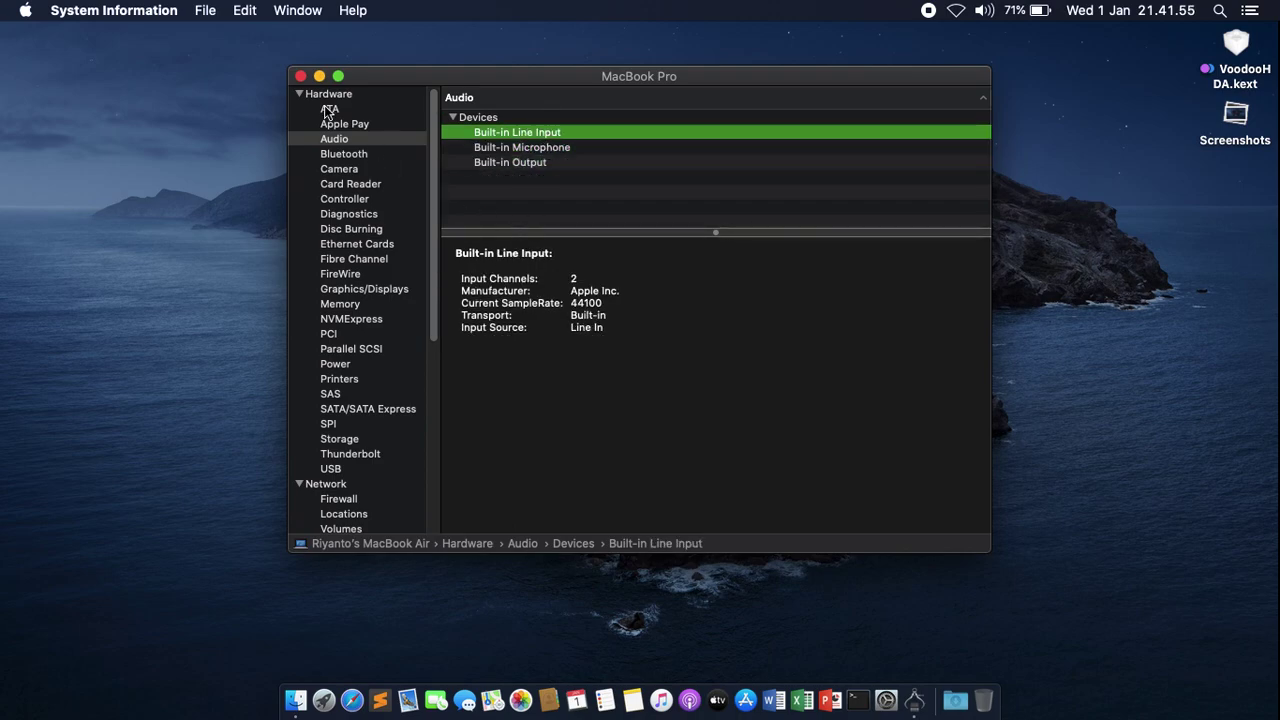
{"action": "left_click", "coordinate": [300, 76]}
{"action": "left_click", "coordinate": [382, 145]}
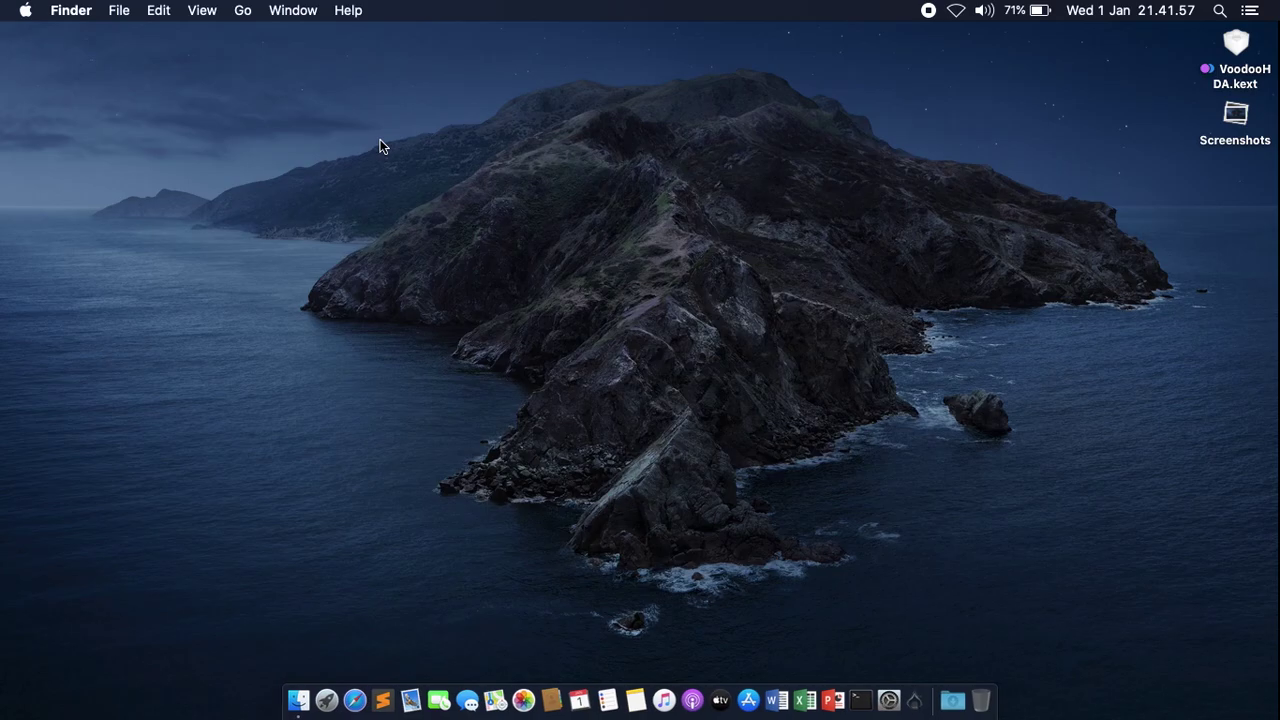
Step: Look up the audio device's codec name and codec ID in DPCIManager from Additional Tools, and close it
{"action": "left_click", "coordinate": [340, 697]}
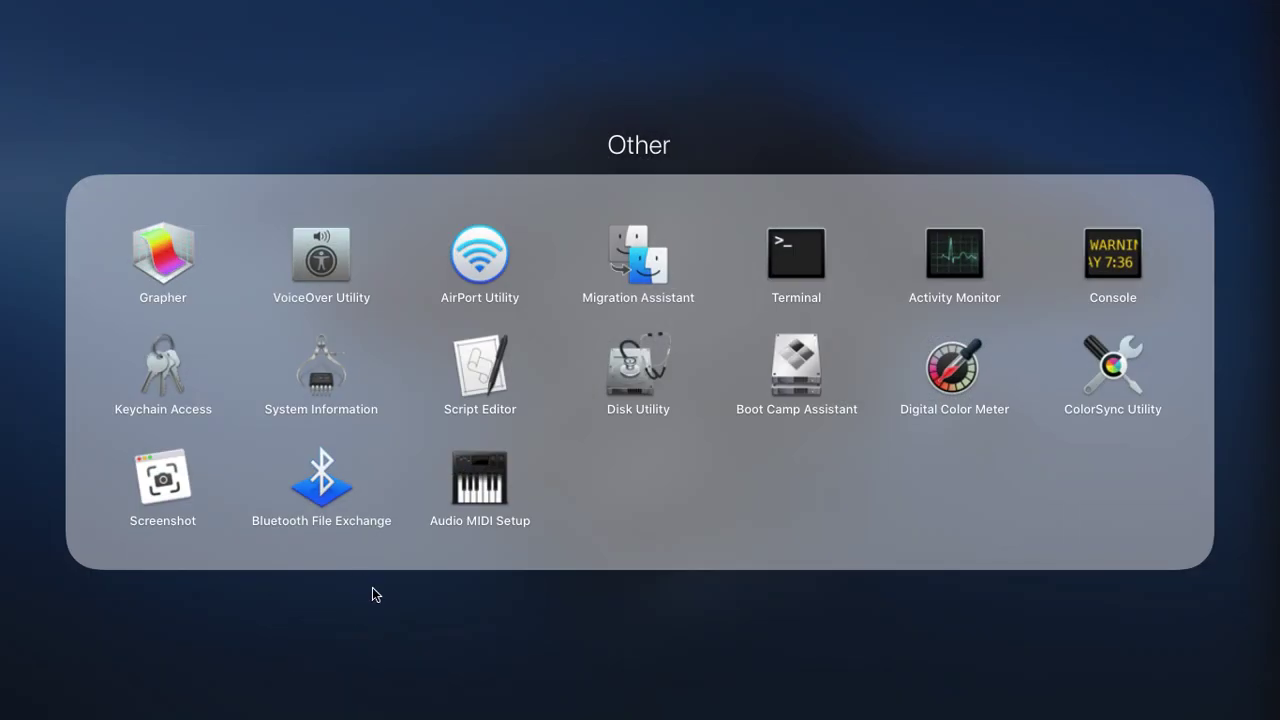
{"action": "left_click", "coordinate": [395, 615]}
{"action": "left_click", "coordinate": [1137, 432]}
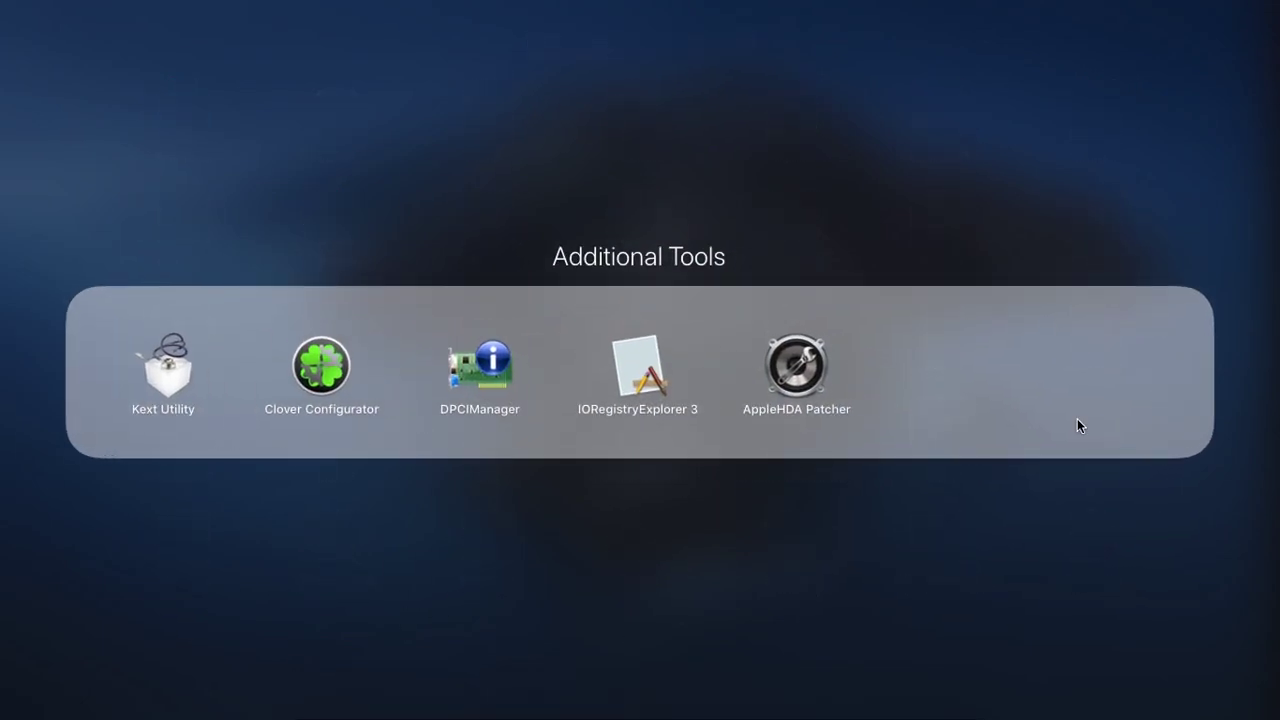
{"action": "left_click", "coordinate": [478, 374]}
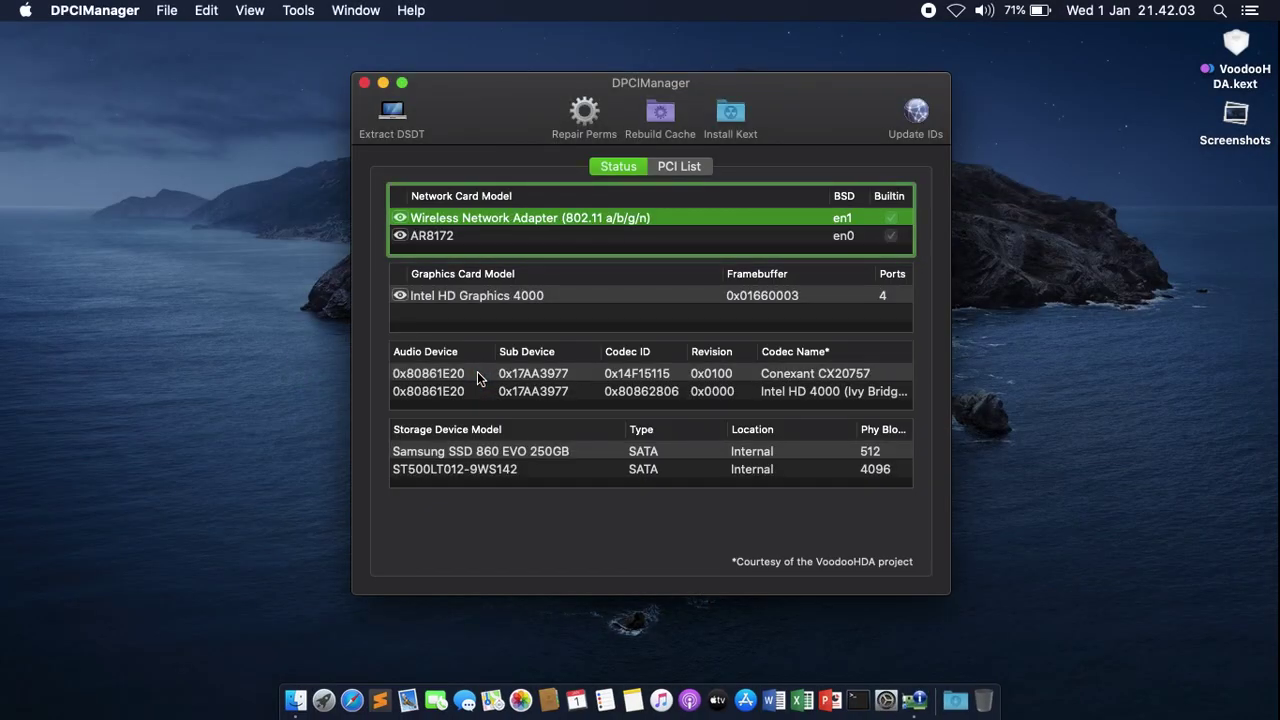
{"action": "left_click", "coordinate": [815, 376]}
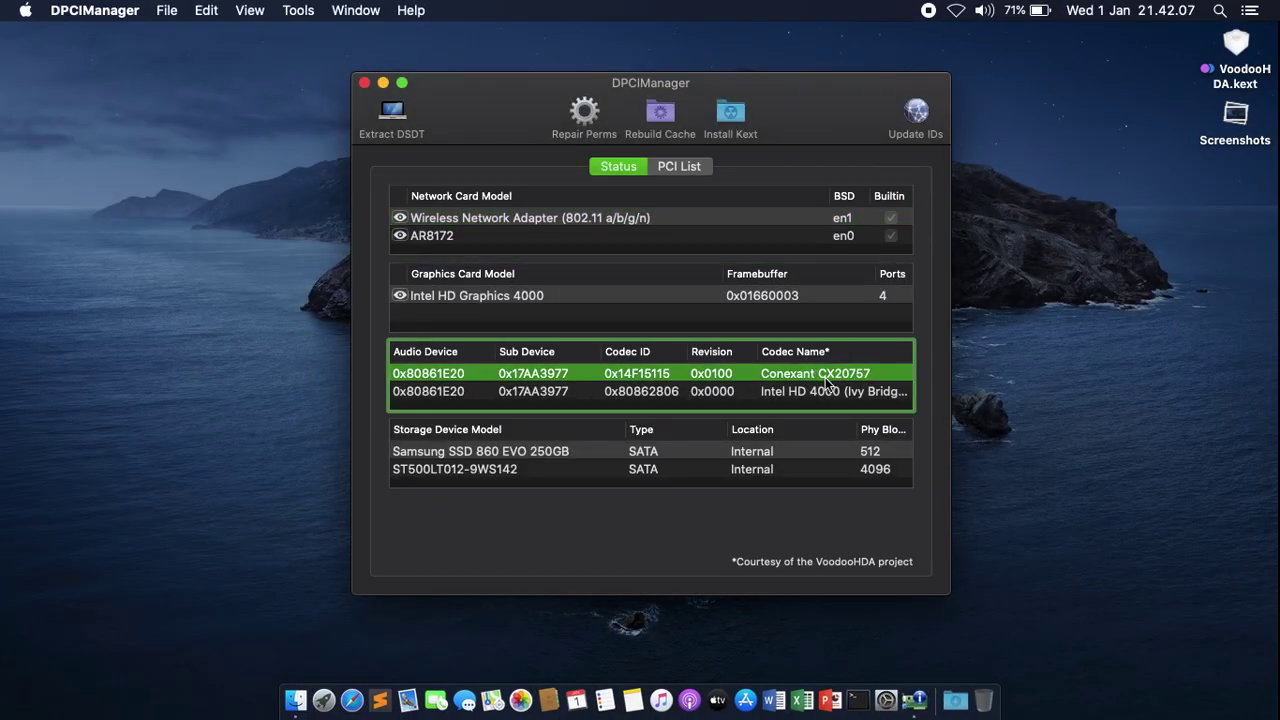
{"action": "left_click", "coordinate": [364, 83]}
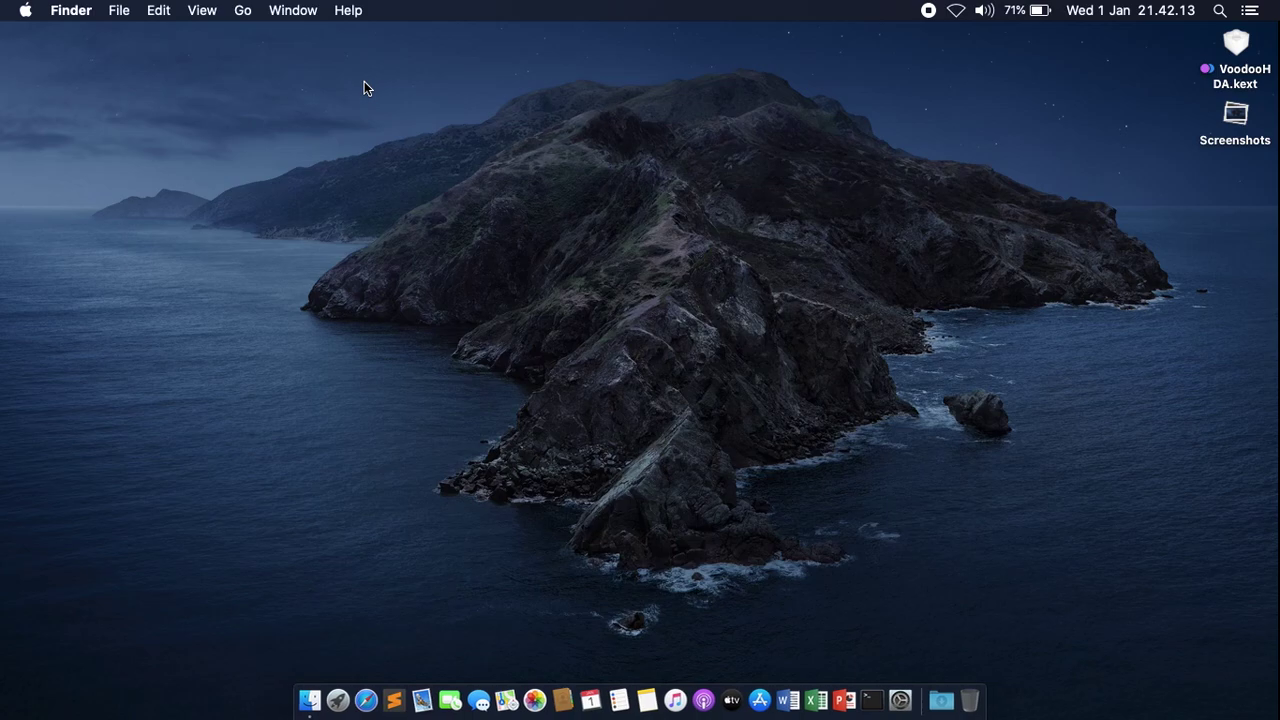
Step: Start a blank TextEdit document with the right margin extended to the ruler's end and the font size set to 48
{"action": "left_click", "coordinate": [338, 698]}
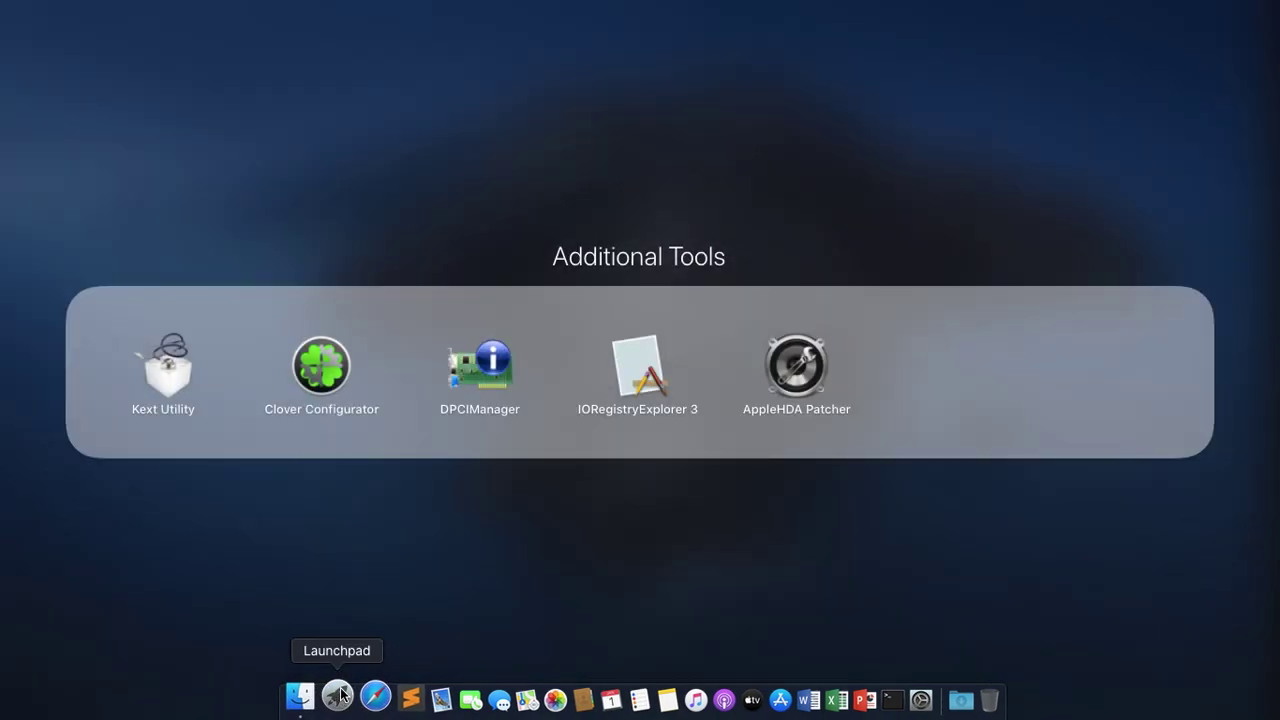
{"action": "left_click", "coordinate": [500, 543]}
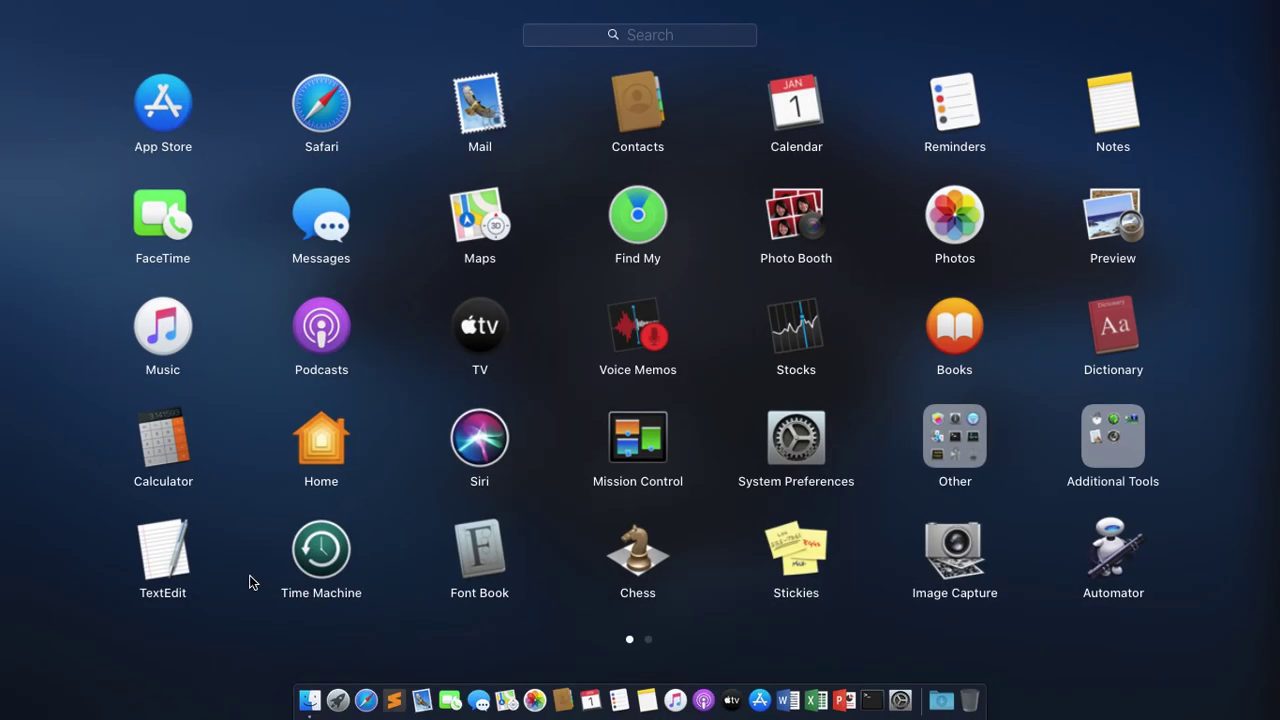
{"action": "left_click", "coordinate": [146, 547]}
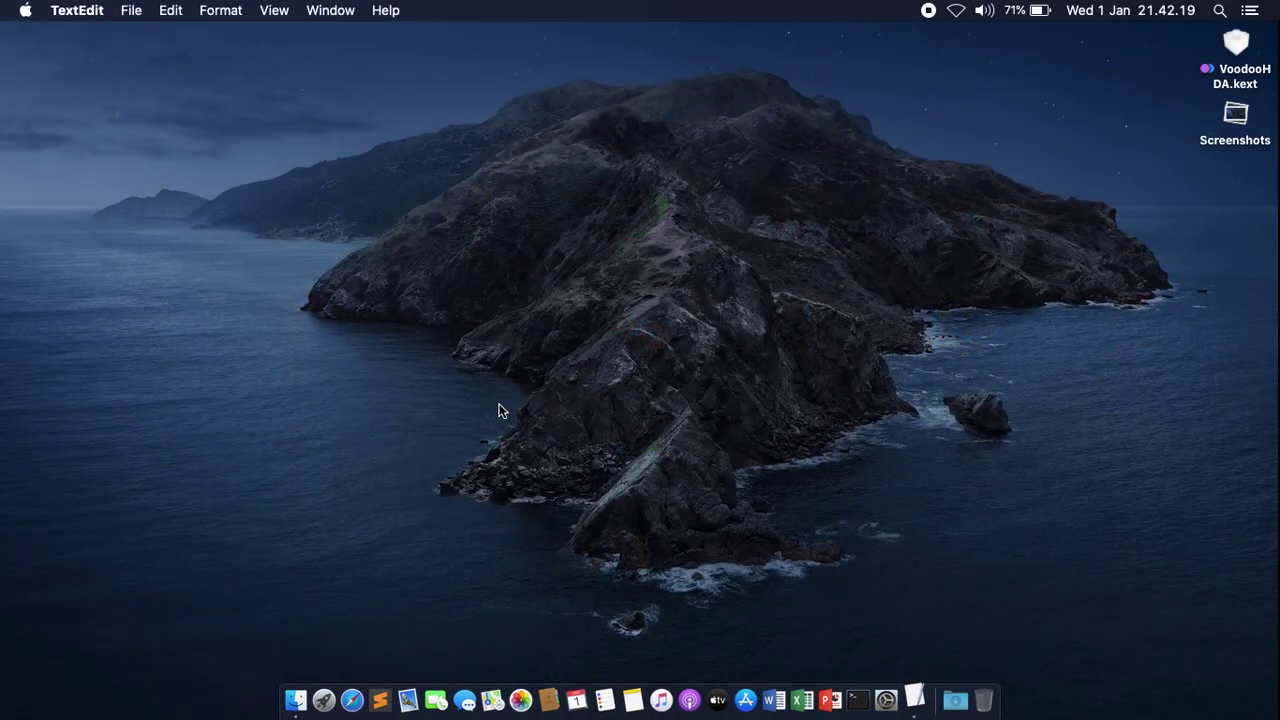
{"action": "left_click_drag", "start_coordinate": [650, 50], "coordinate": [944, 23]}
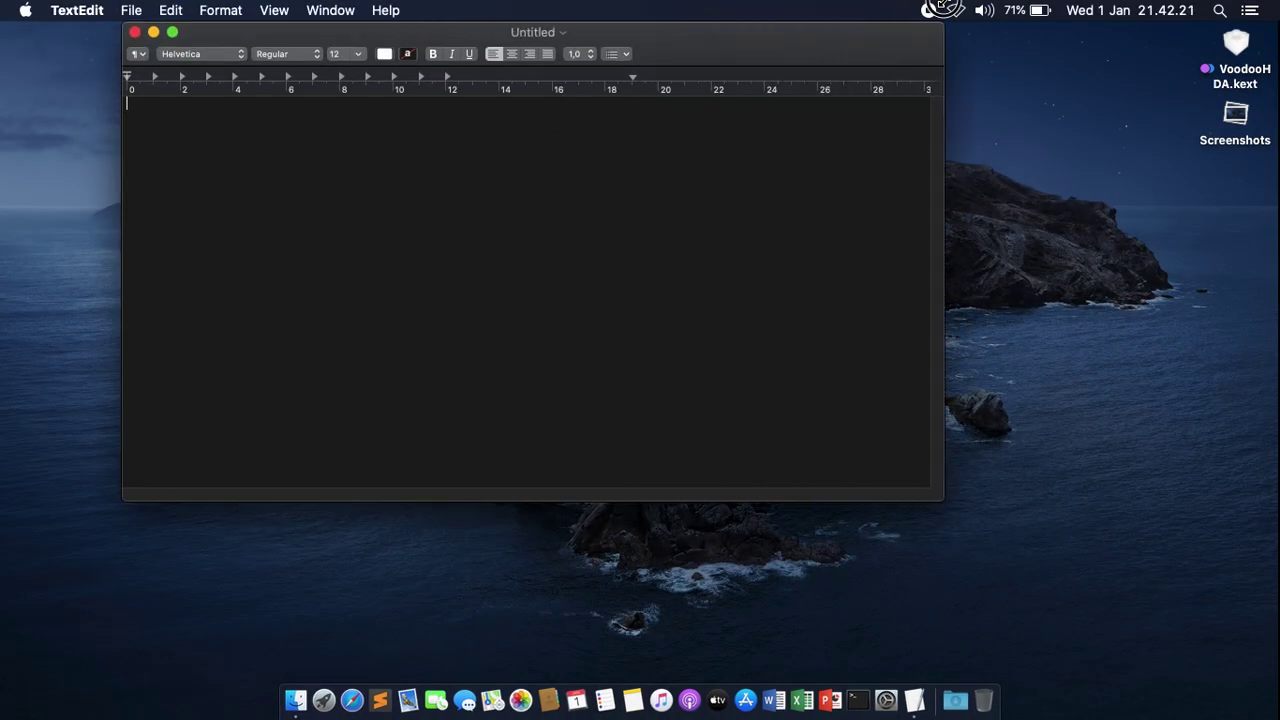
{"action": "left_click", "coordinate": [350, 53]}
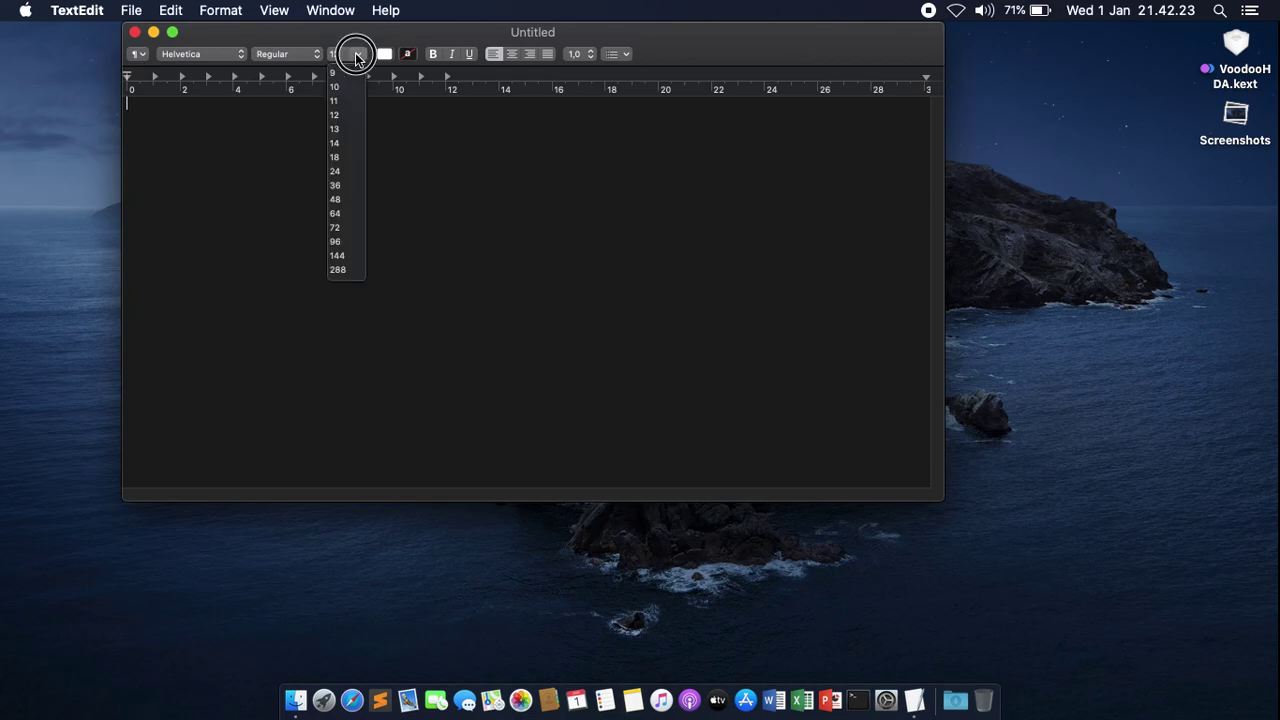
{"action": "left_click", "coordinate": [349, 202]}
{"action": "left_click_drag", "start_coordinate": [537, 40], "coordinate": [530, 168]}
Step: Write the heading "How to fix it?" and below it "First, you have to place AppleALC.kext to EFI/Clover/kexts/Others"
{"action": "type", "text": "How to fix"}
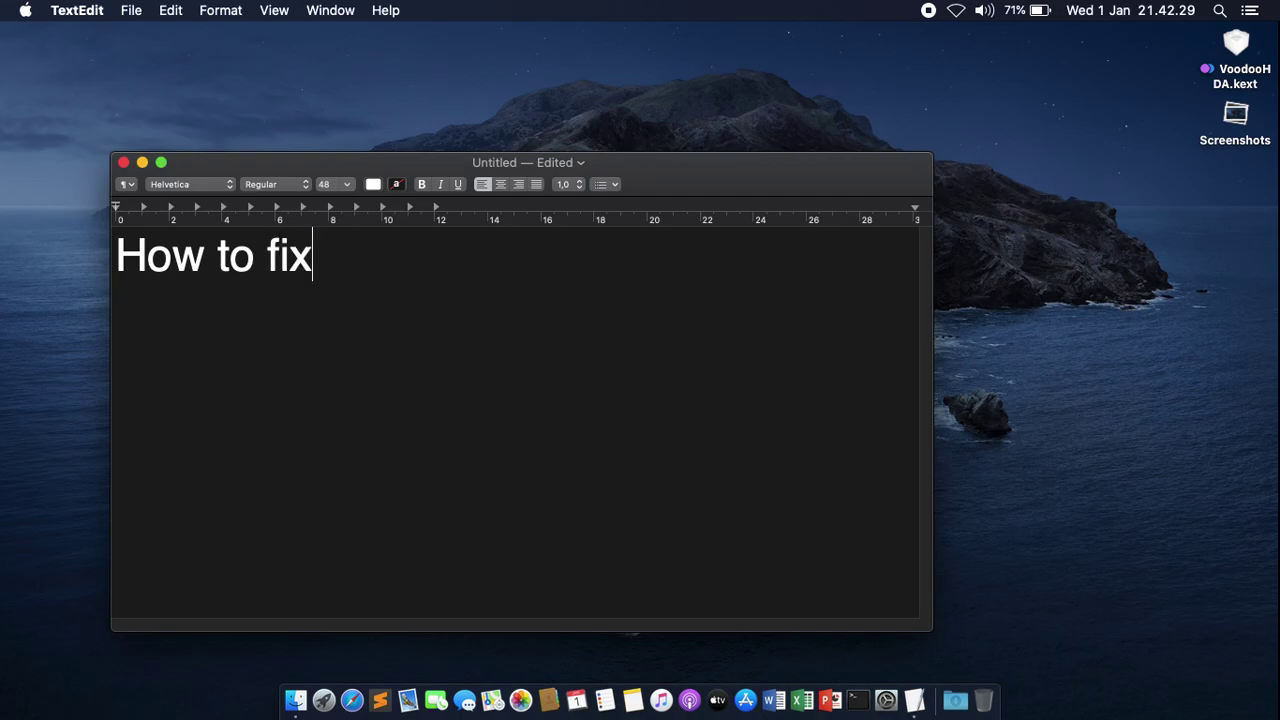
{"action": "type", "text": " it? "}
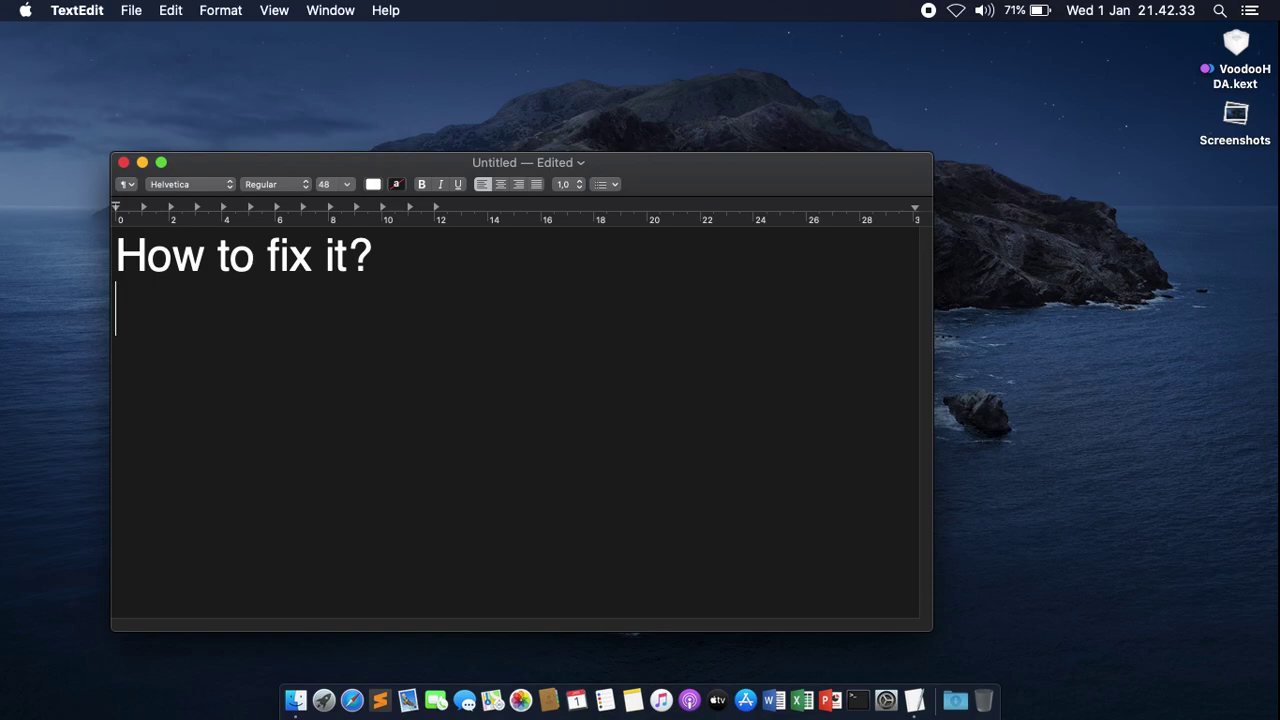
{"action": "type", "text": "First, you"}
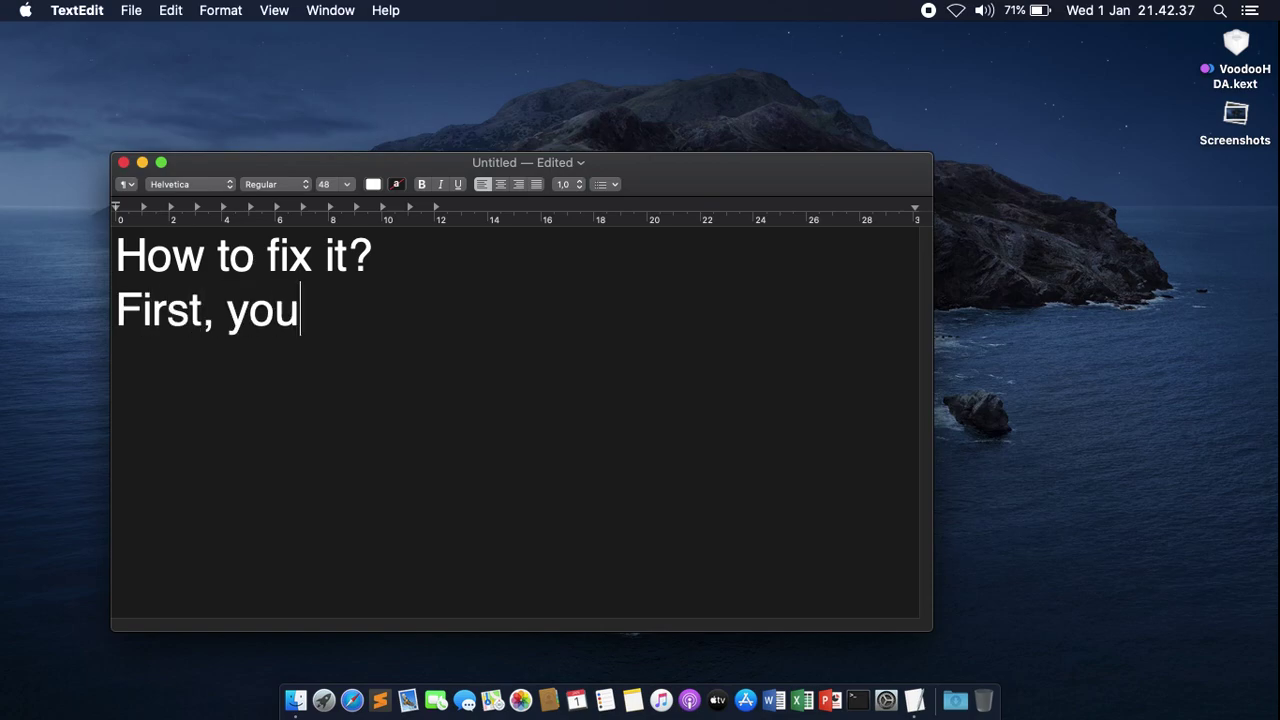
{"action": "type", "text": " have to"}
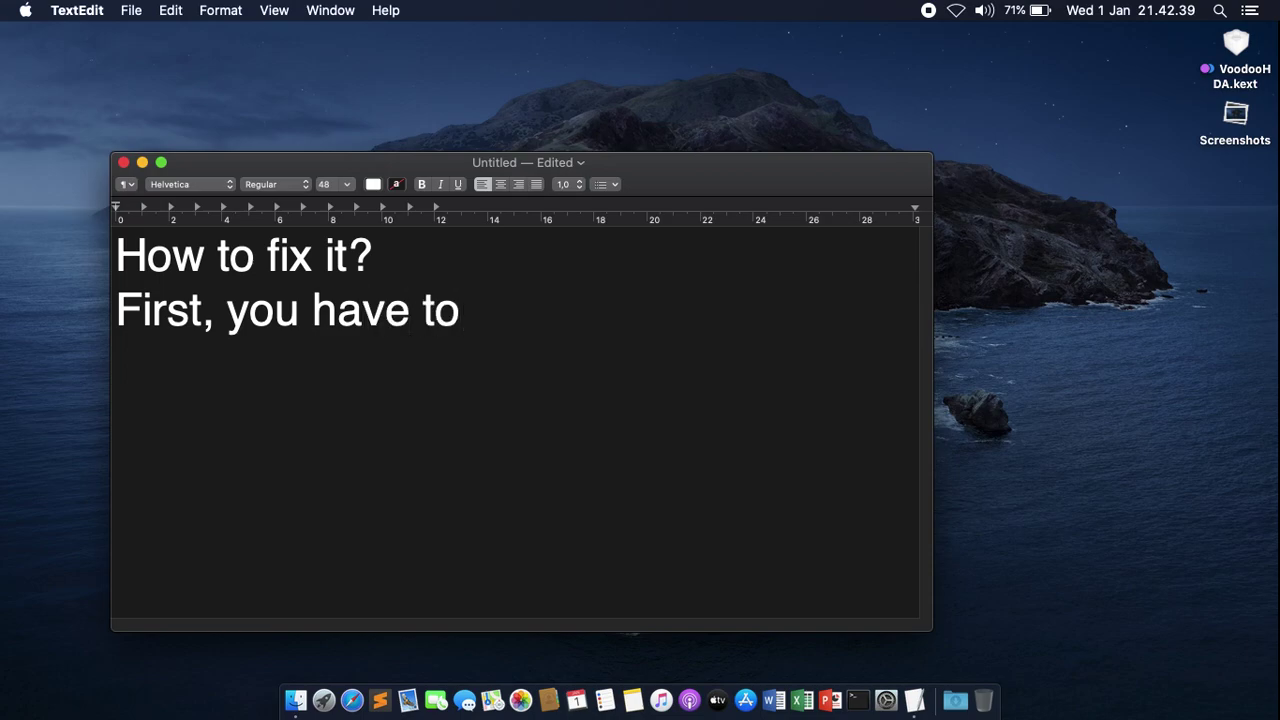
{"action": "type", "text": " place"}
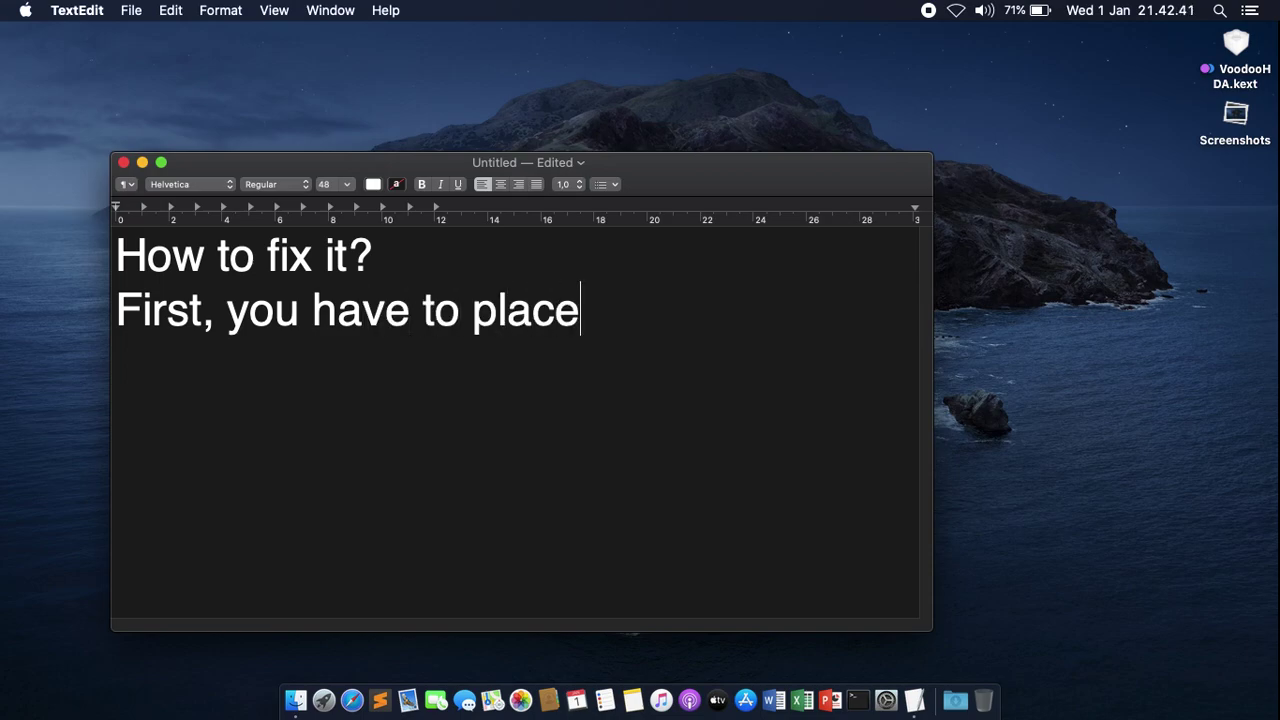
{"action": "type", "text": " AppleALC"}
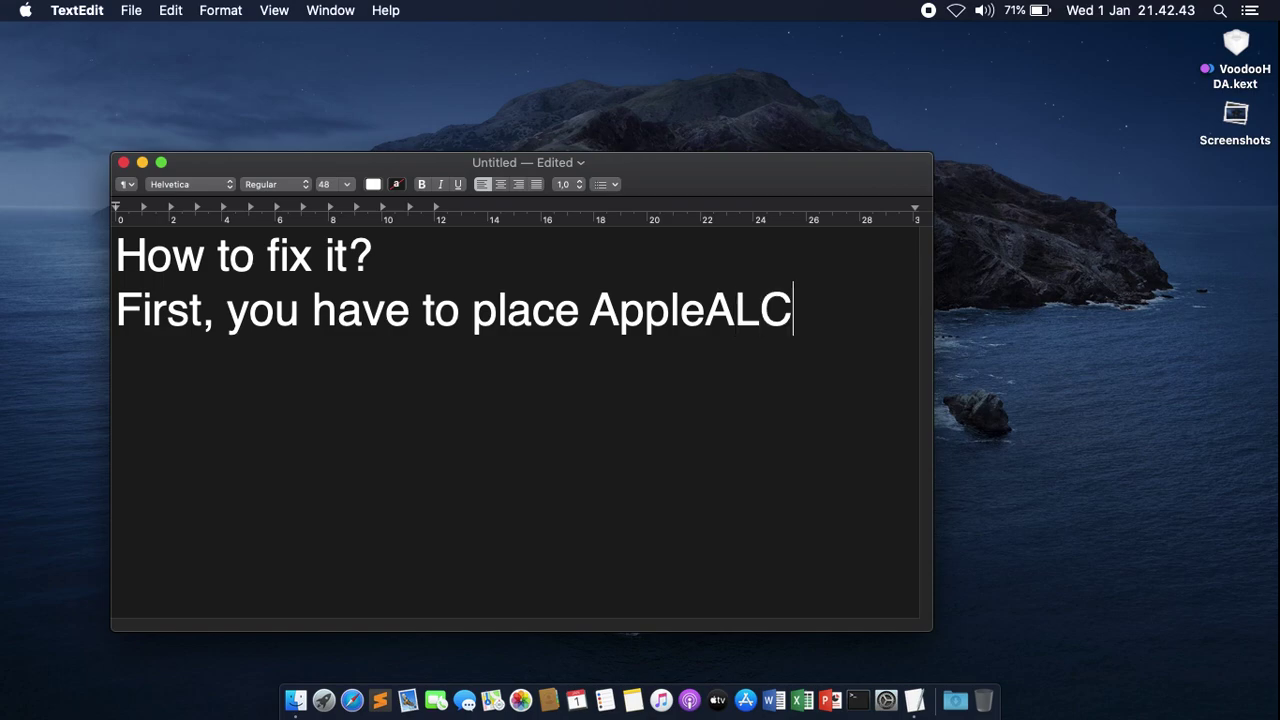
{"action": "type", "text": ".kext to"}
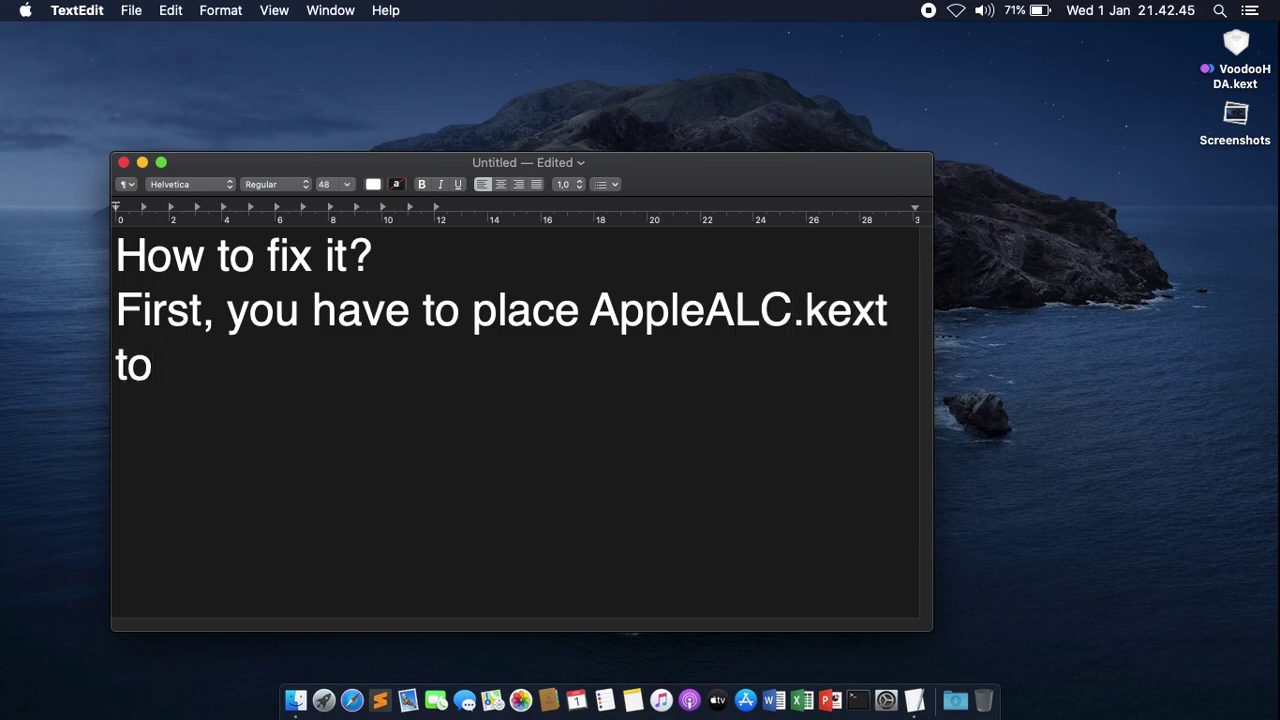
{"action": "type", "text": " EFI"}
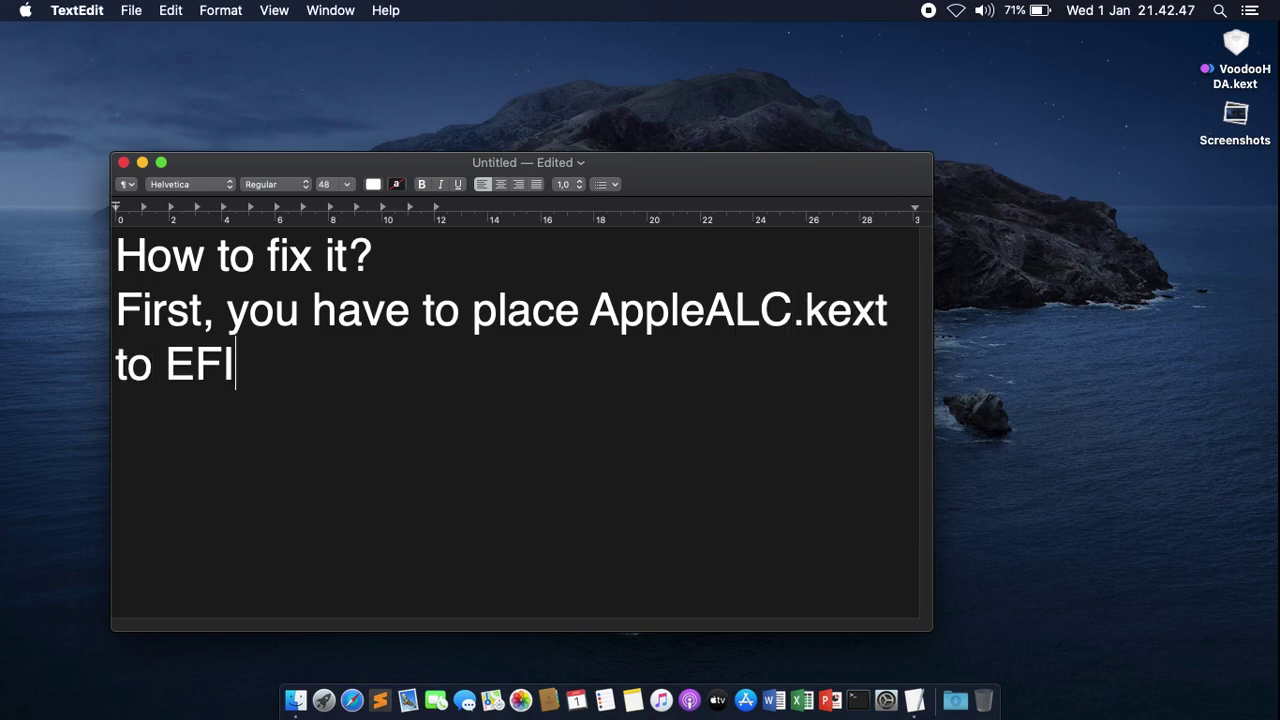
{"action": "type", "text": "/Clover"}
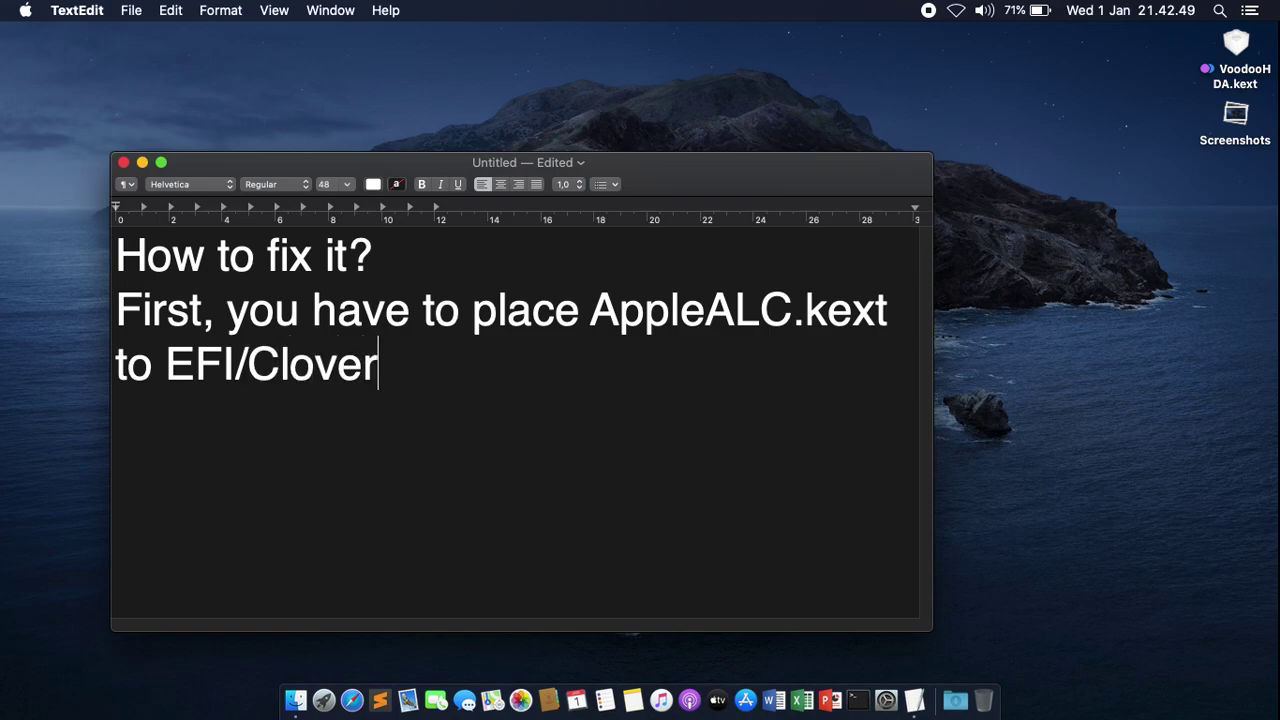
{"action": "type", "text": "/kexts/"}
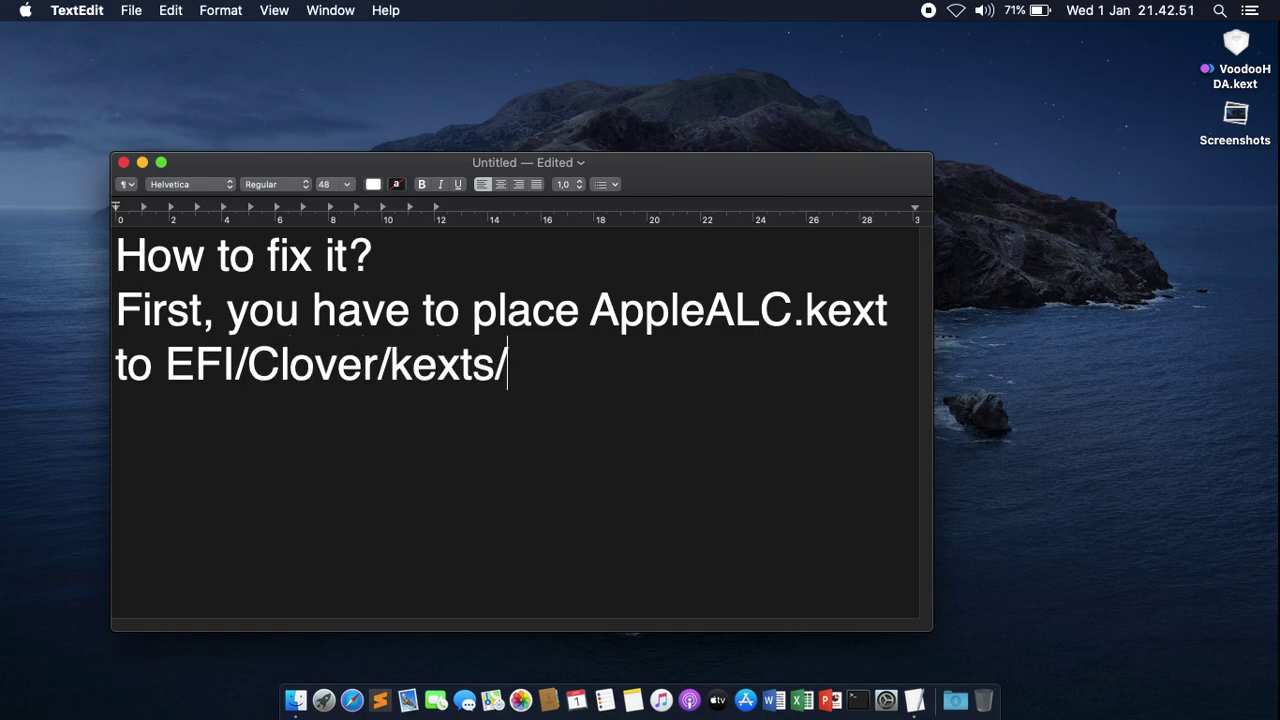
{"action": "type", "text": "Others"}
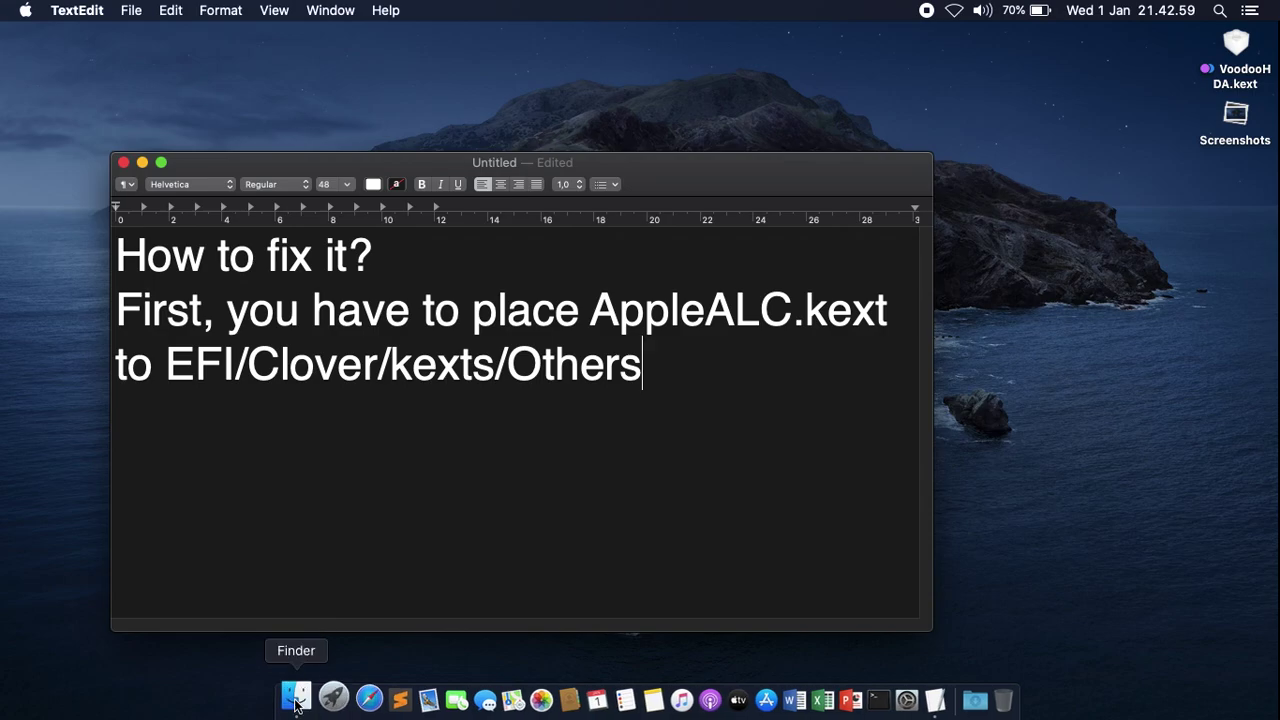
Step: Switch to Clover Configurator from the Additional Tools group
{"action": "left_click", "coordinate": [334, 697]}
{"action": "left_click", "coordinate": [1100, 460]}
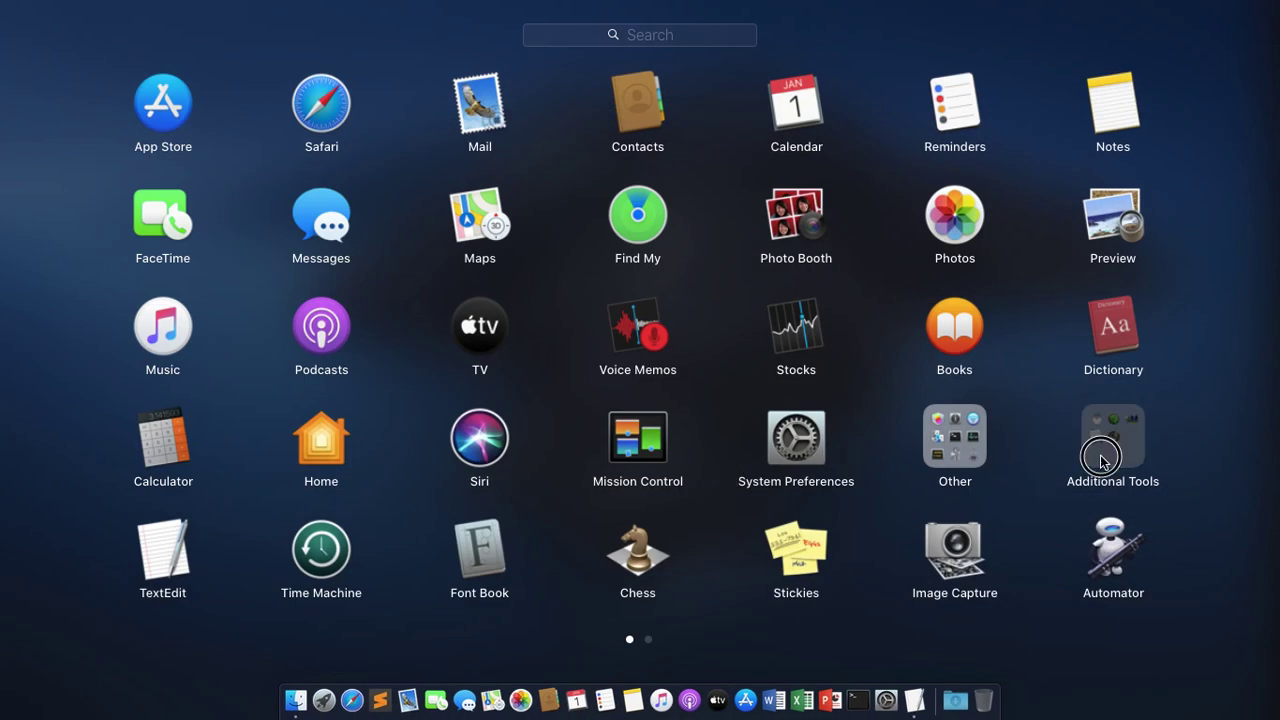
{"action": "left_click", "coordinate": [350, 366]}
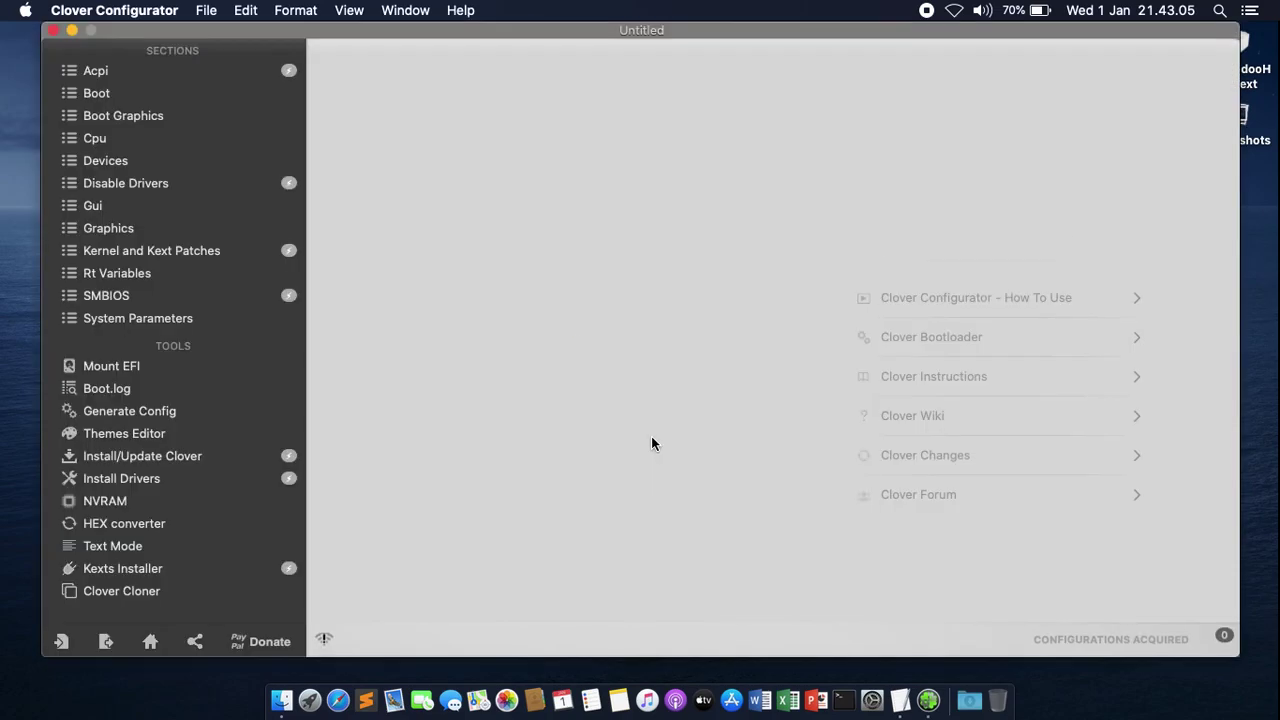
Step: Mount the EFI partition of the Samsung SSD 860 EVO (disk0s1), authorizing with the account password
{"action": "left_click", "coordinate": [242, 366]}
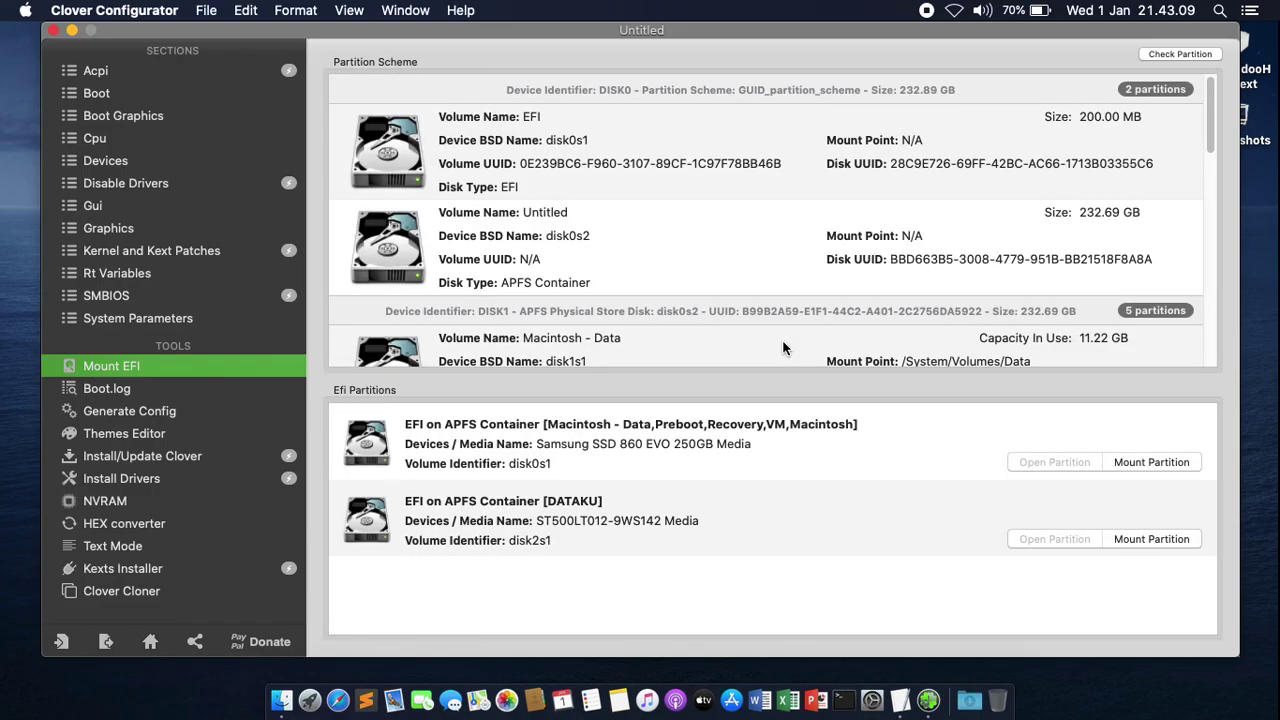
{"action": "left_click", "coordinate": [1151, 462]}
{"action": "type", "text": "•••"}
{"action": "key", "text": "Return"}
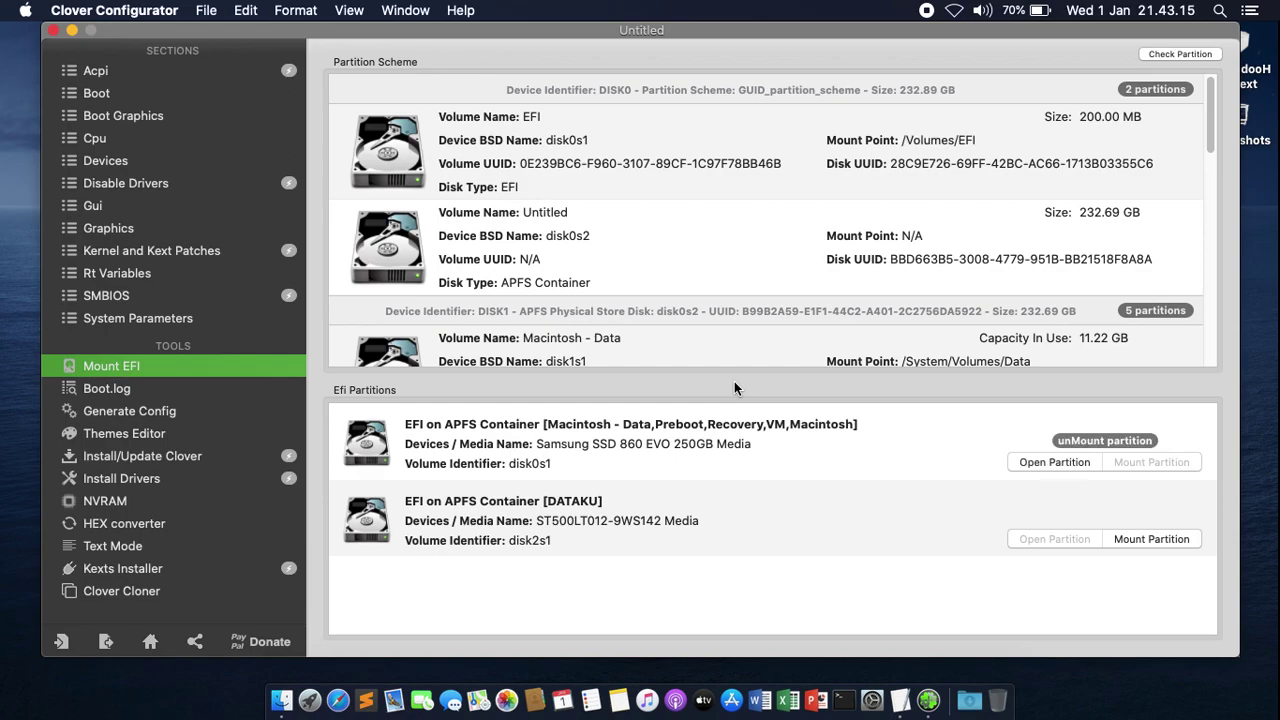
Step: Open the mounted EFI partition in Finder, locate AppleALC.kext in EFI/CLOVER/kexts/Other, and enlarge the window
{"action": "left_click", "coordinate": [1058, 464]}
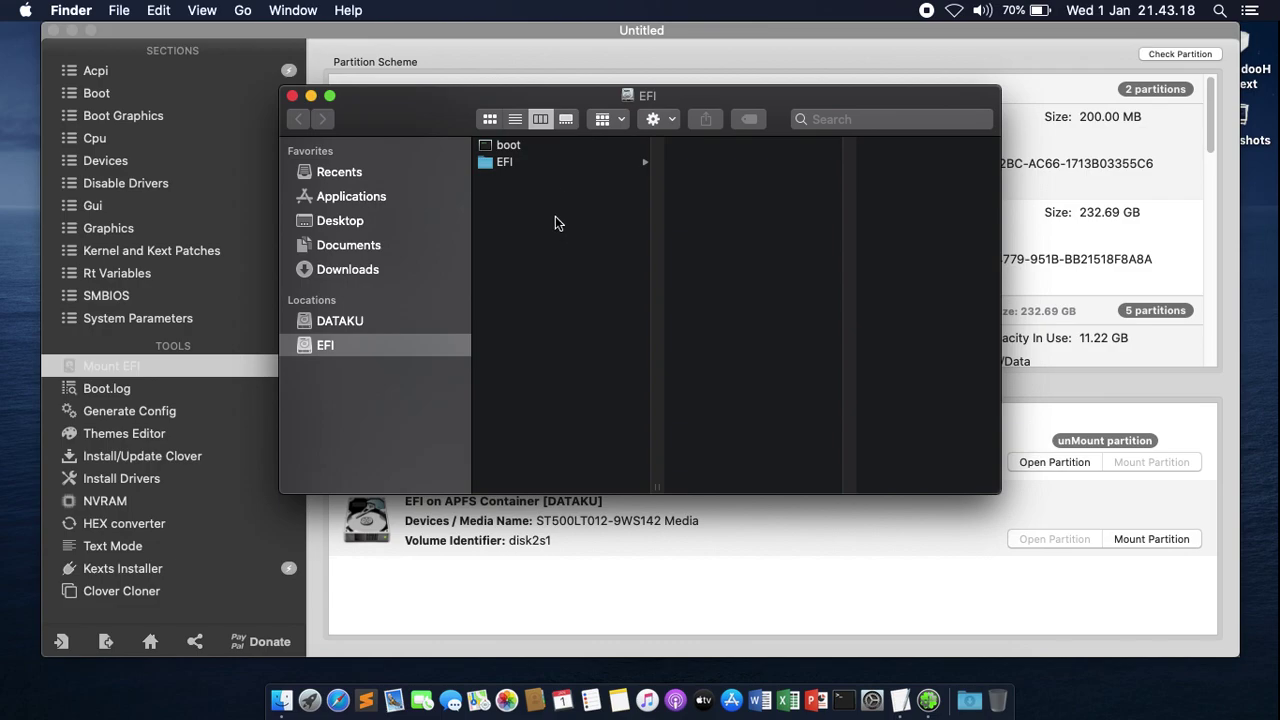
{"action": "left_click", "coordinate": [549, 165]}
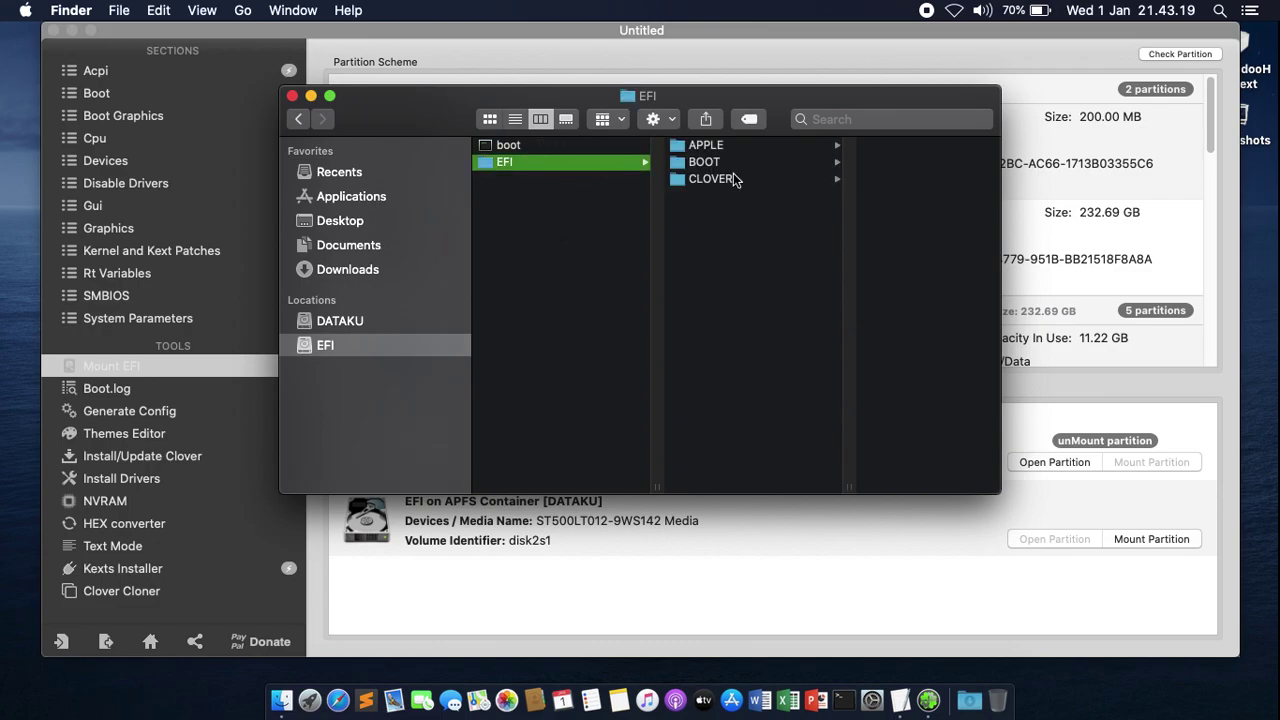
{"action": "left_click", "coordinate": [775, 189]}
{"action": "left_click", "coordinate": [858, 213]}
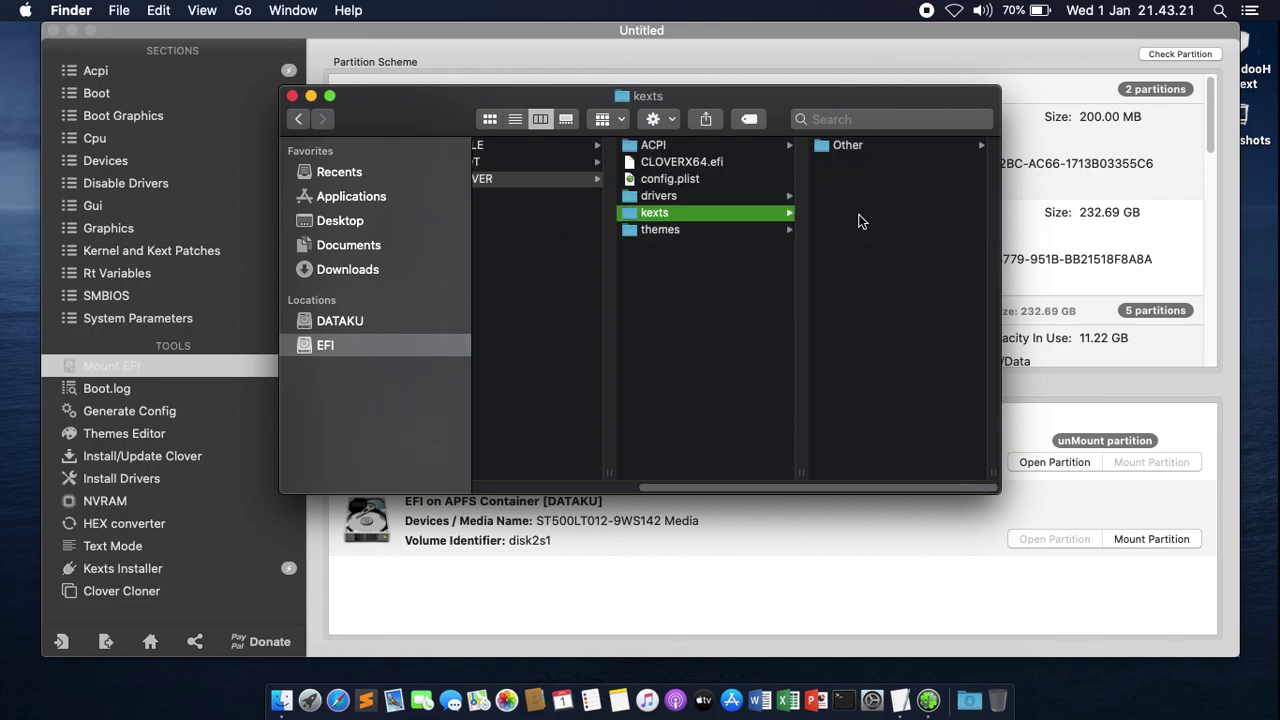
{"action": "left_click", "coordinate": [835, 149]}
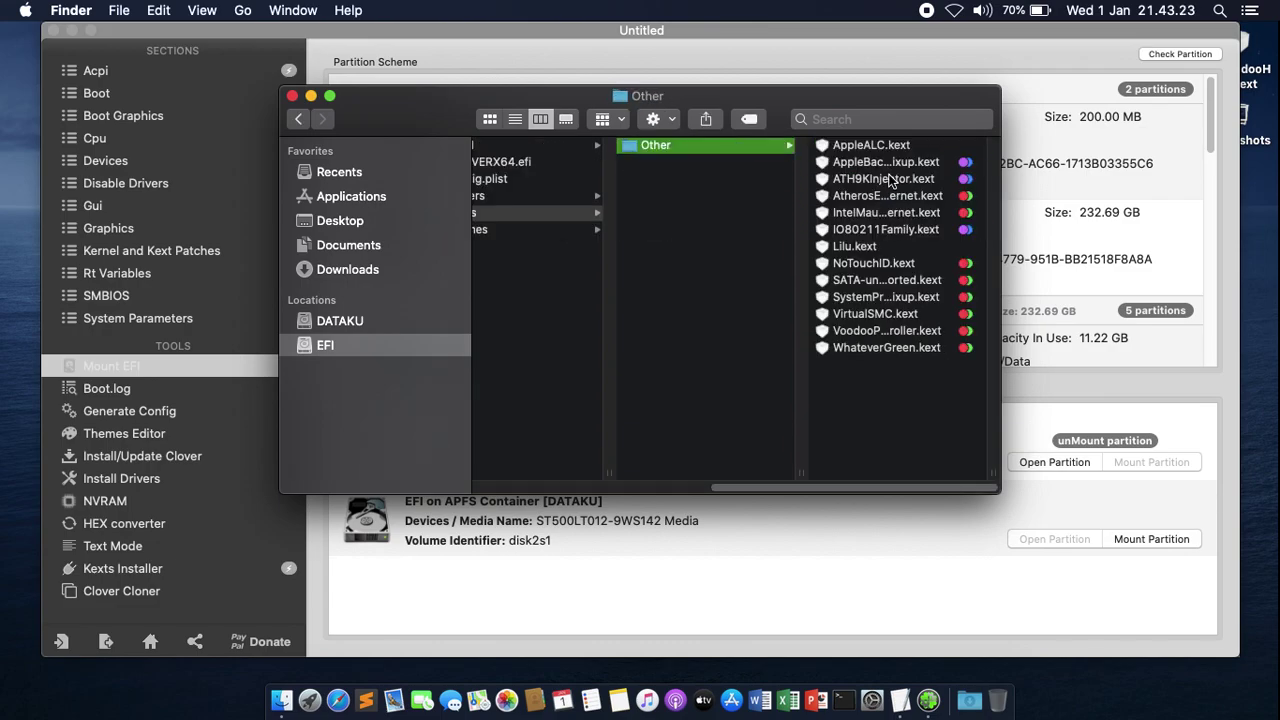
{"action": "left_click", "coordinate": [876, 150]}
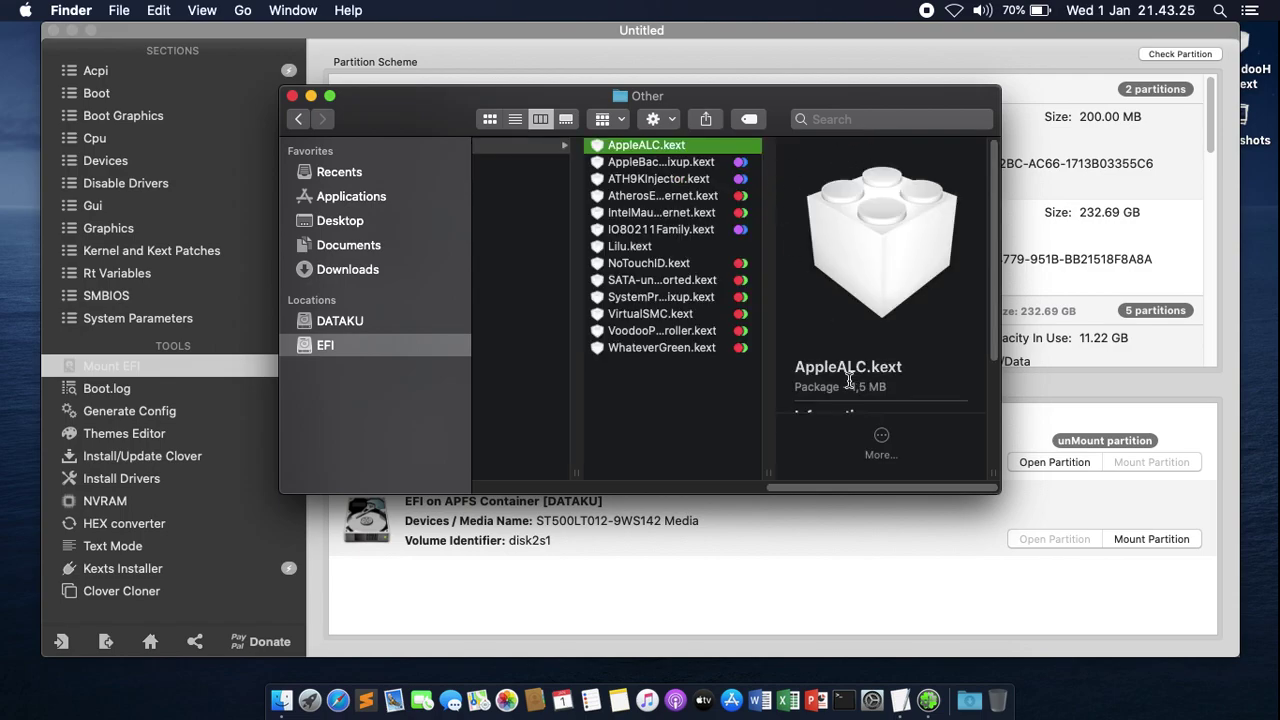
{"action": "left_click_drag", "start_coordinate": [998, 492], "coordinate": [1066, 518]}
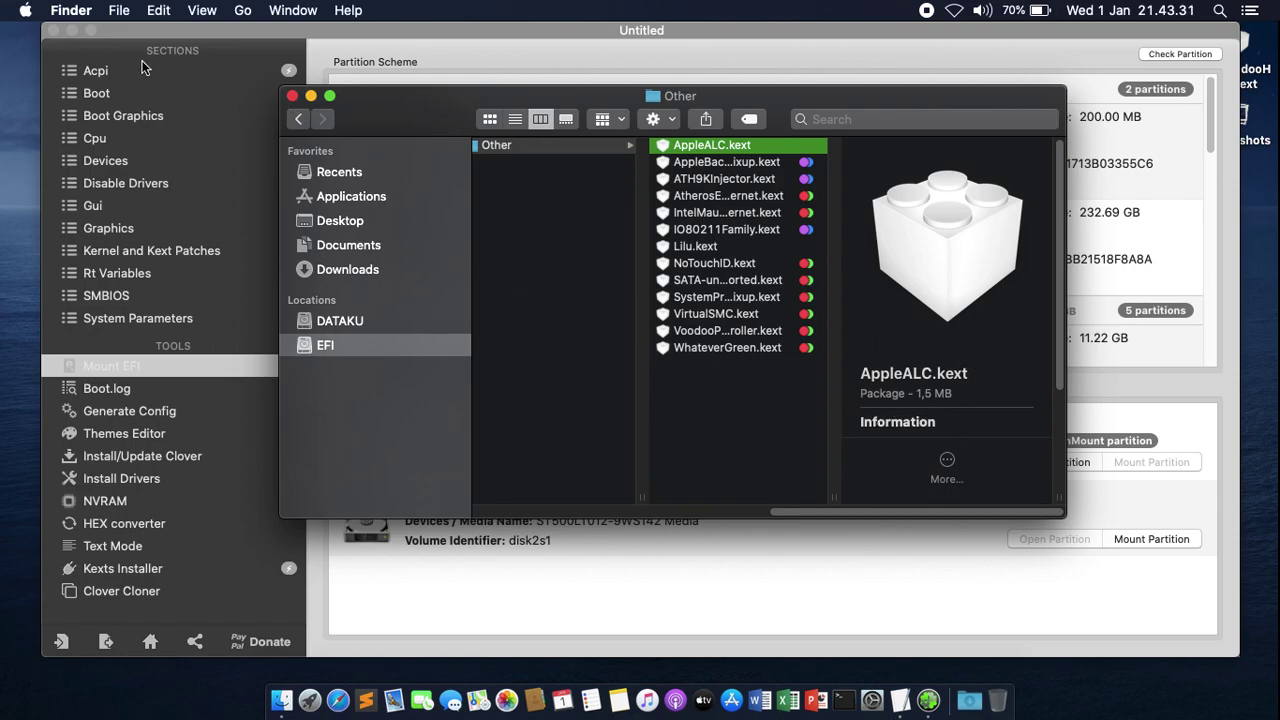
Step: Minimize Clover Configurator and replace the TextEdit instruction below the heading with "Second, make sure AppleALC and AppleHDA kexts already load. Check it by terminal"
{"action": "left_click", "coordinate": [74, 31]}
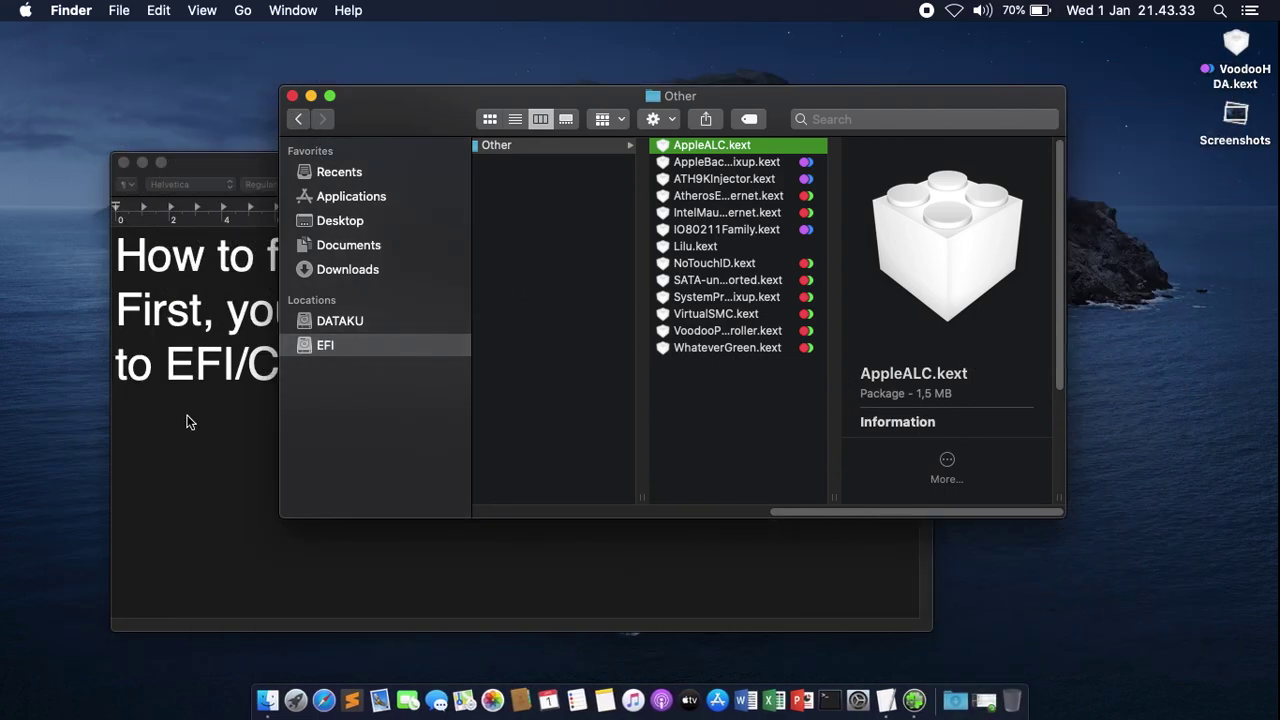
{"action": "left_click", "coordinate": [190, 418]}
{"action": "left_click_drag", "start_coordinate": [118, 300], "coordinate": [720, 409]}
{"action": "type", "text": "Second"}
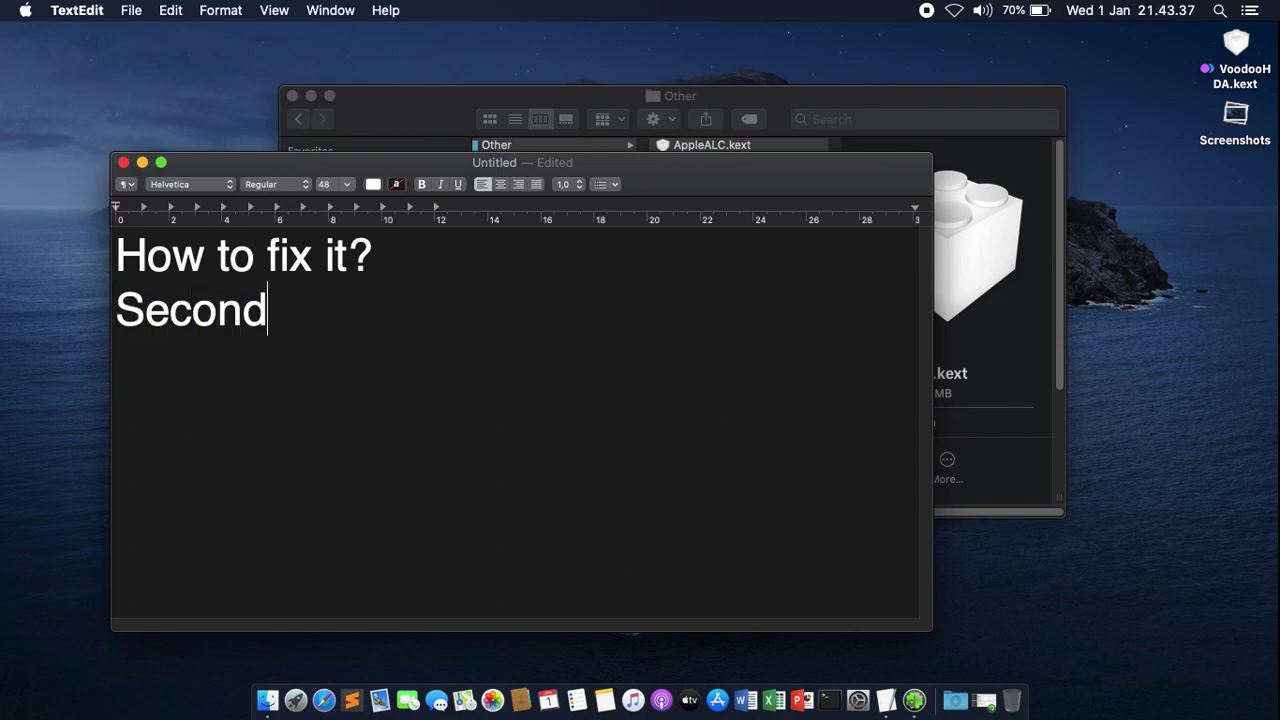
{"action": "type", "text": ", make"}
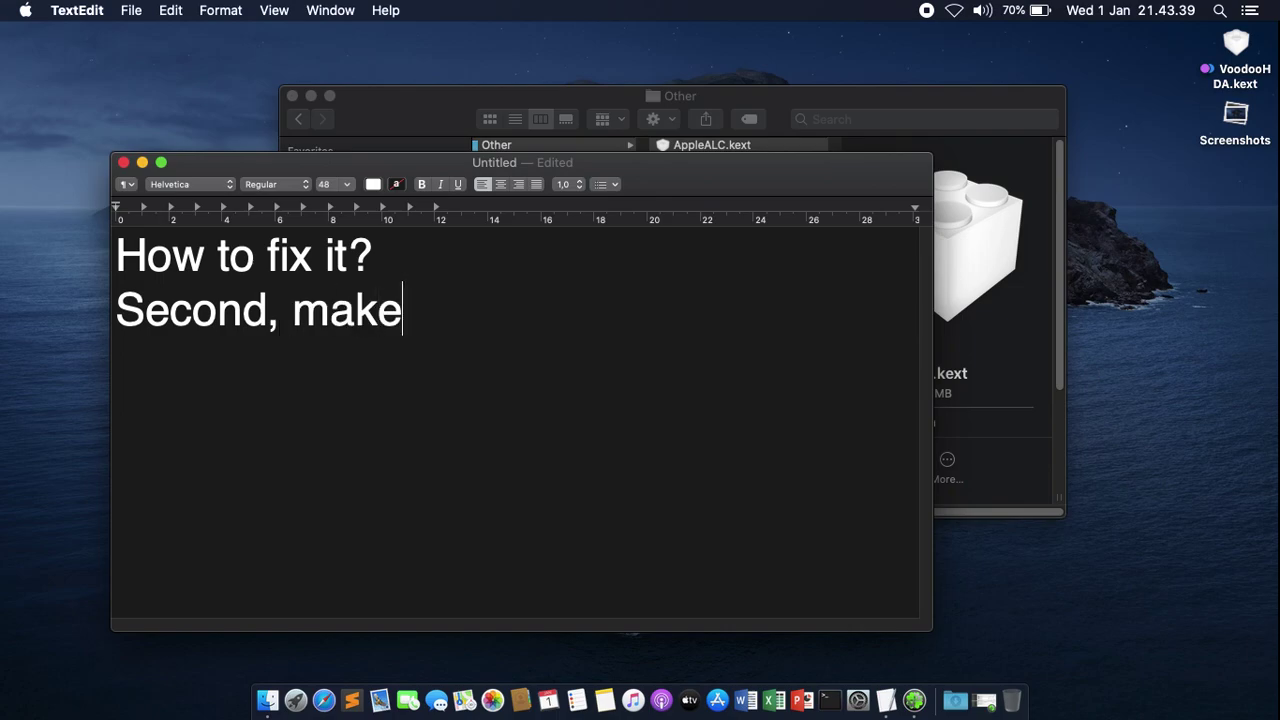
{"action": "type", "text": " sure"}
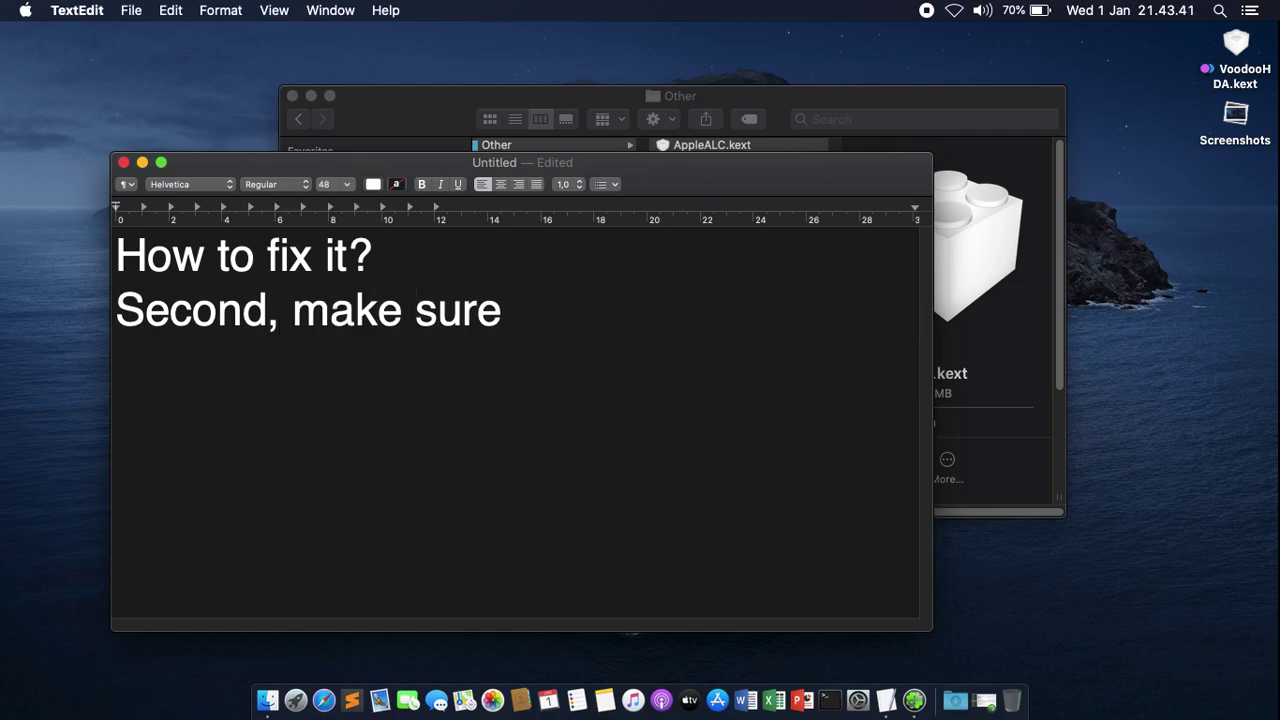
{"action": "type", "text": " AppleA"}
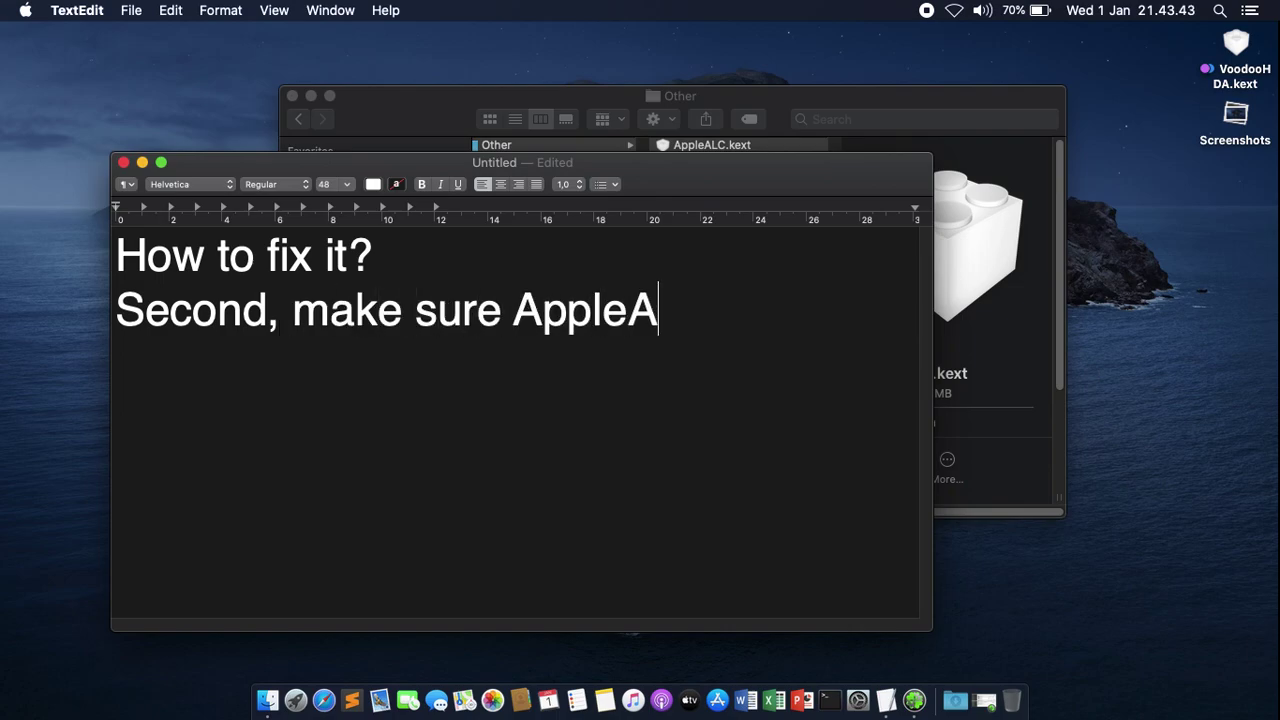
{"action": "type", "text": "LC and "}
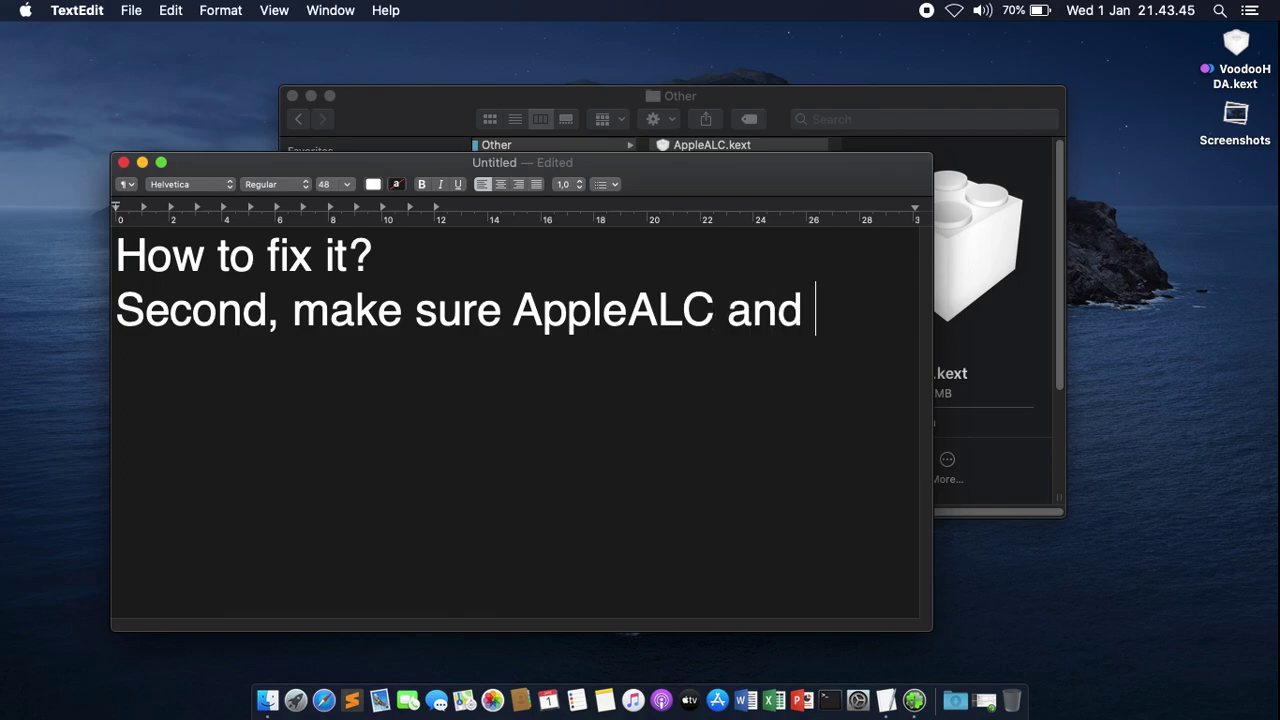
{"action": "type", "text": "AppleHDA"}
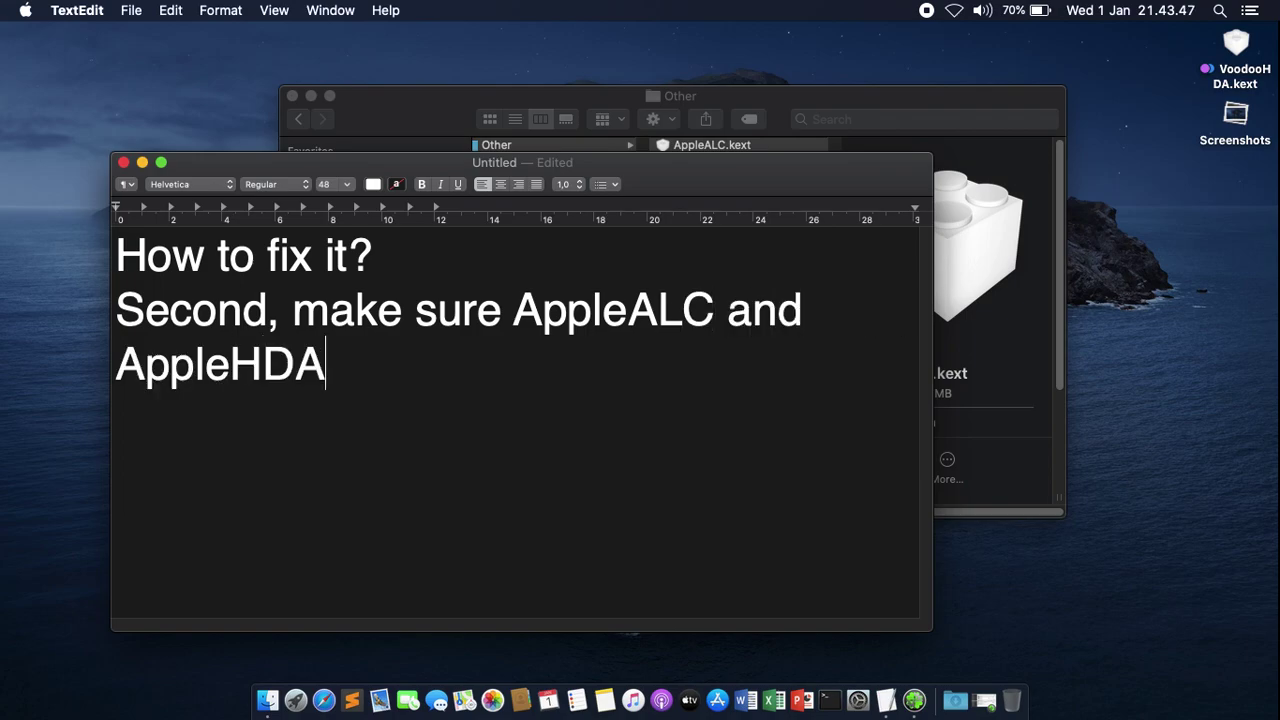
{"action": "type", "text": " ke"}
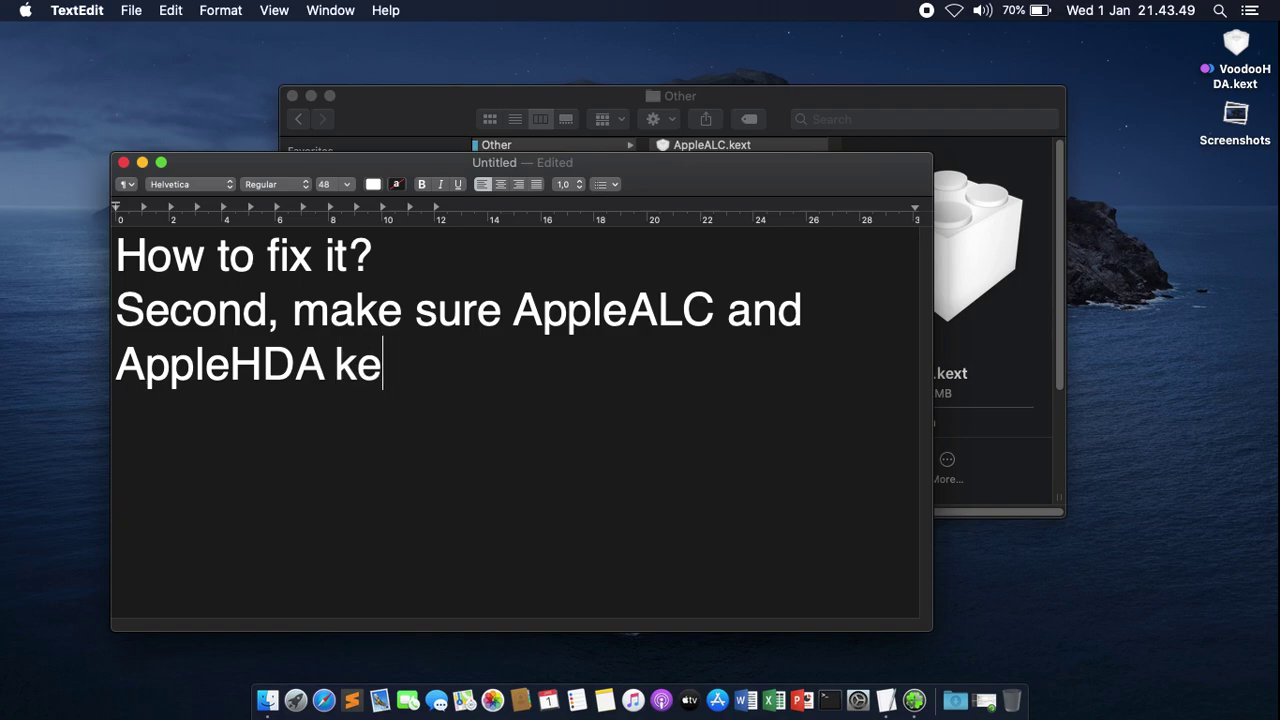
{"action": "type", "text": "xts alread"}
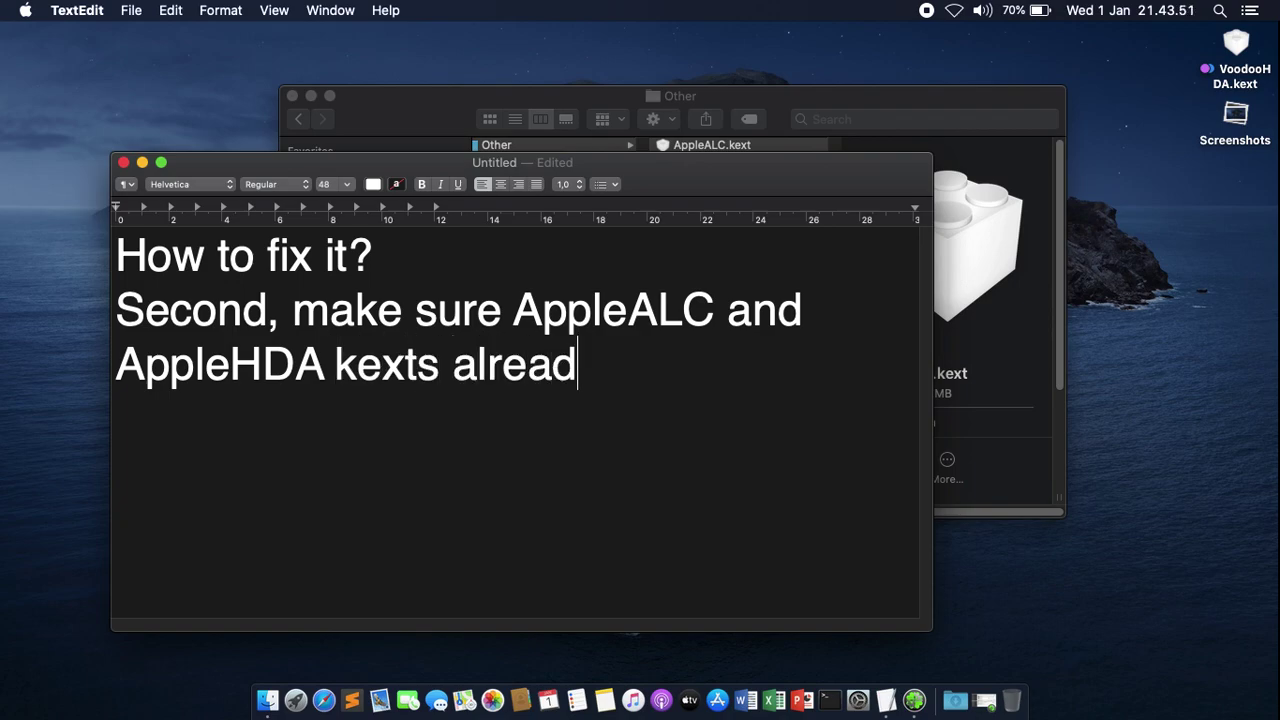
{"action": "type", "text": "y load"}
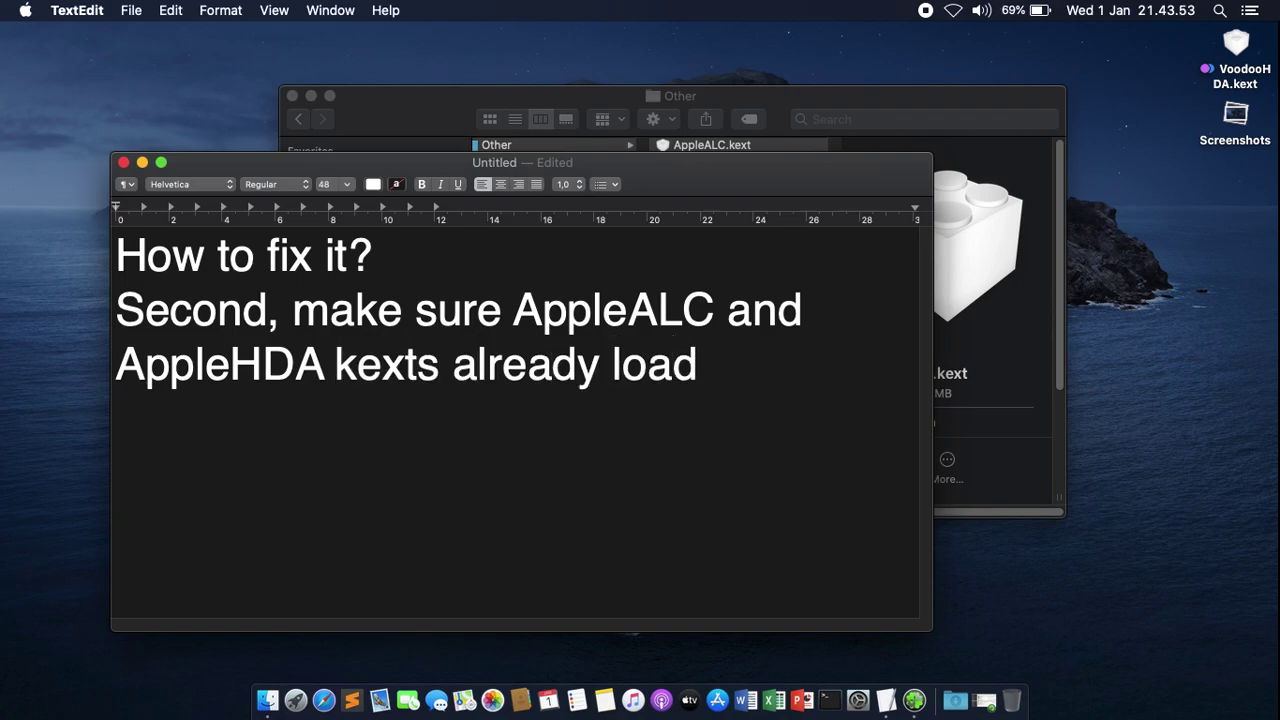
{"action": "type", "text": ". Check"}
{"action": "key", "text": "BackSpace"}
{"action": "type", "text": "ck"}
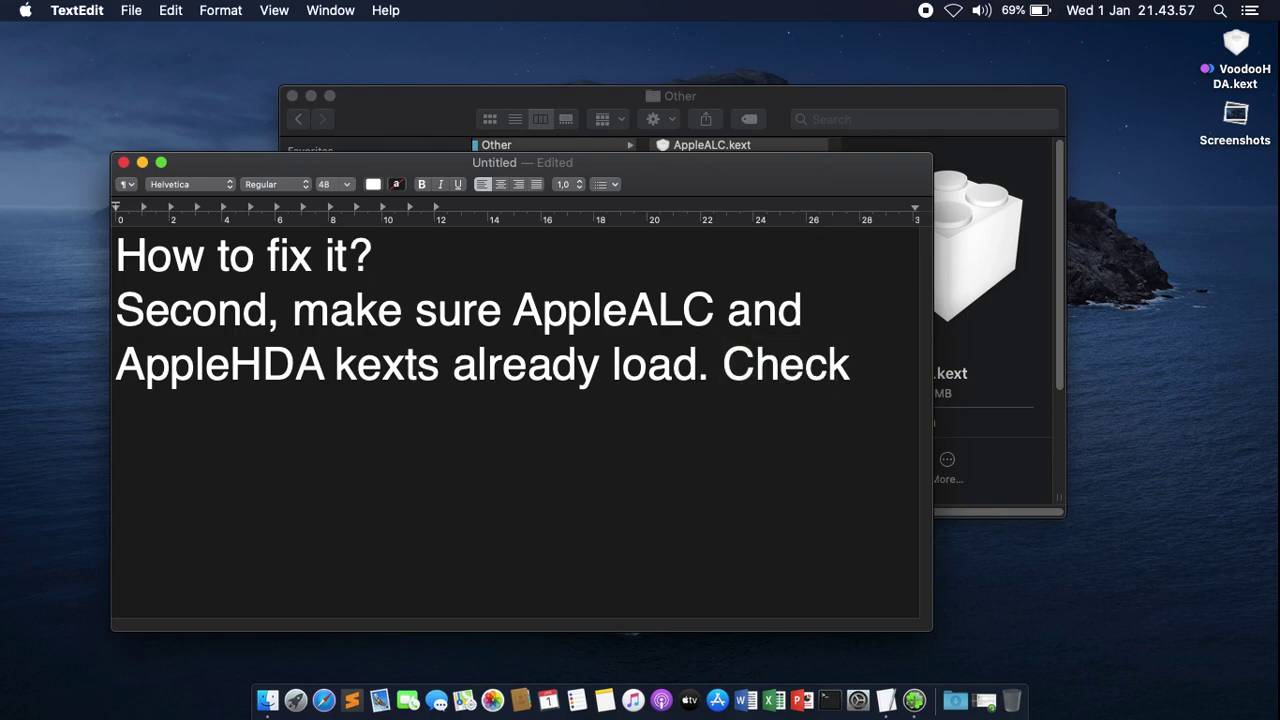
{"action": "type", "text": " it by termi"}
{"action": "type", "text": "nal"}
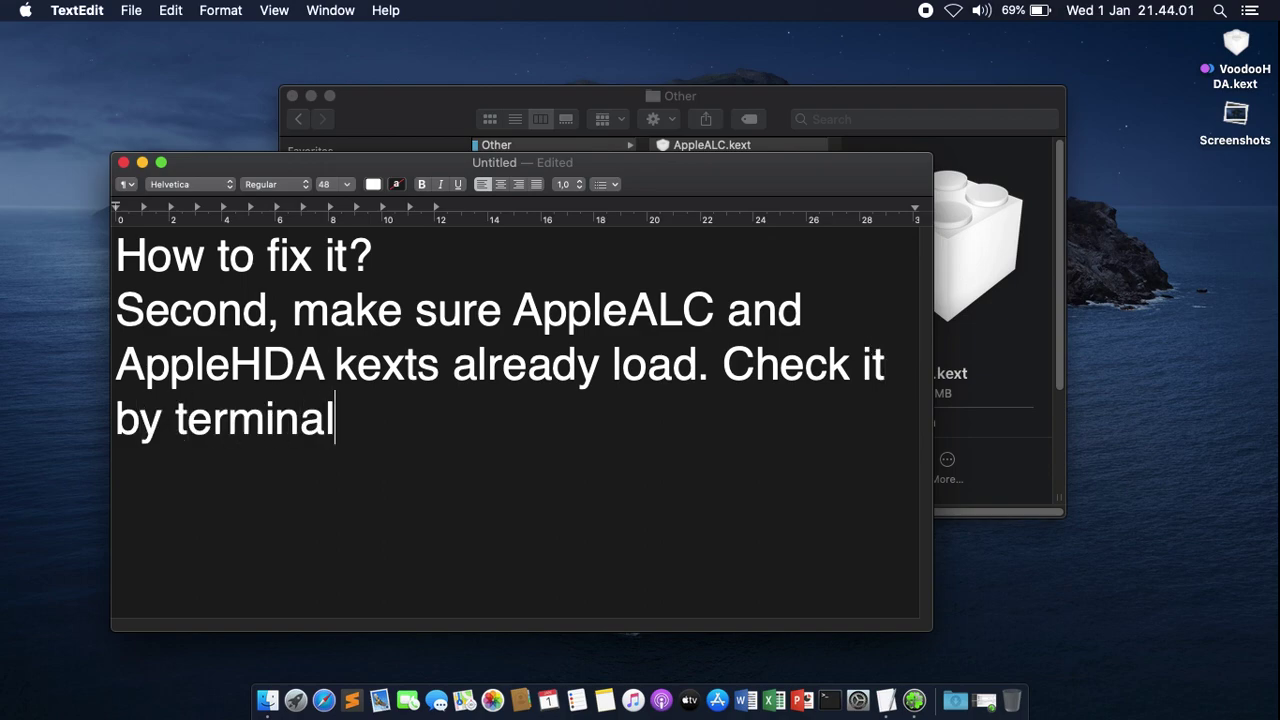
Step: Below a blank line, add the commands "Kextstat | grep AppleALC" and "Kextstat | grep AppleHDA" on separate lines
{"action": "key", "text": "Return"}
{"action": "key", "text": "Return"}
{"action": "type", "text": "kexts"}
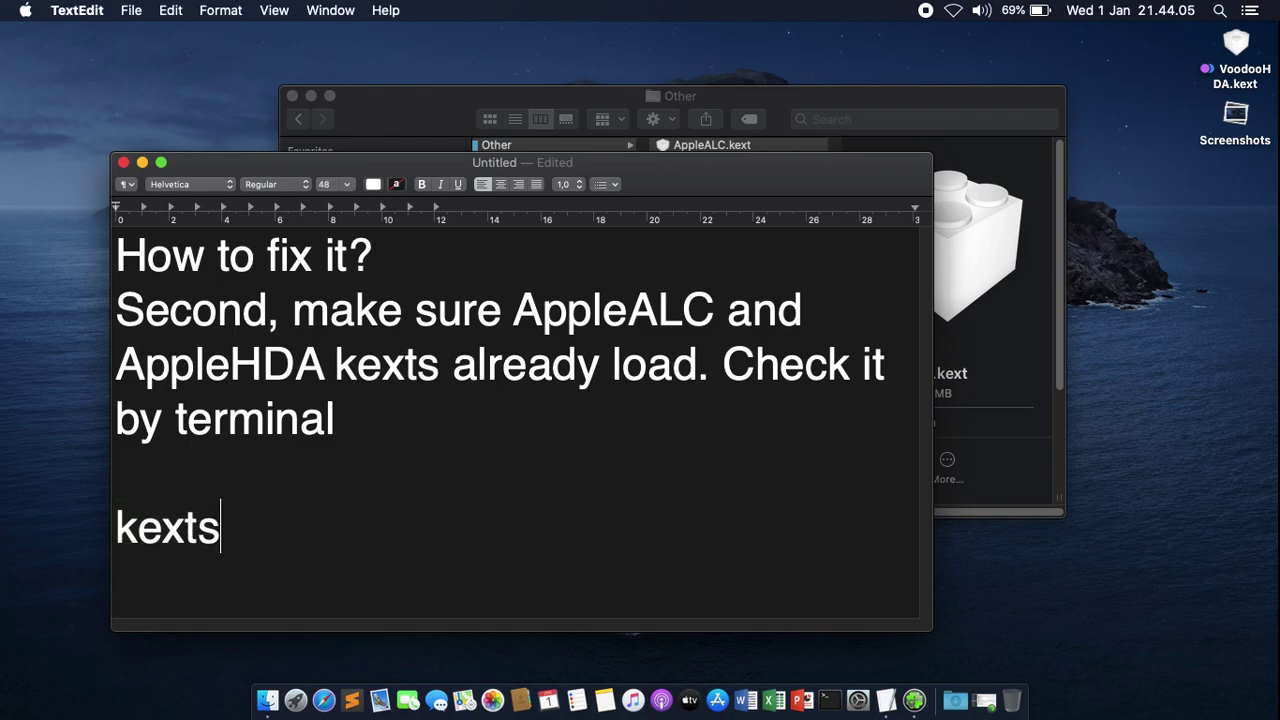
{"action": "type", "text": "tat l grep"}
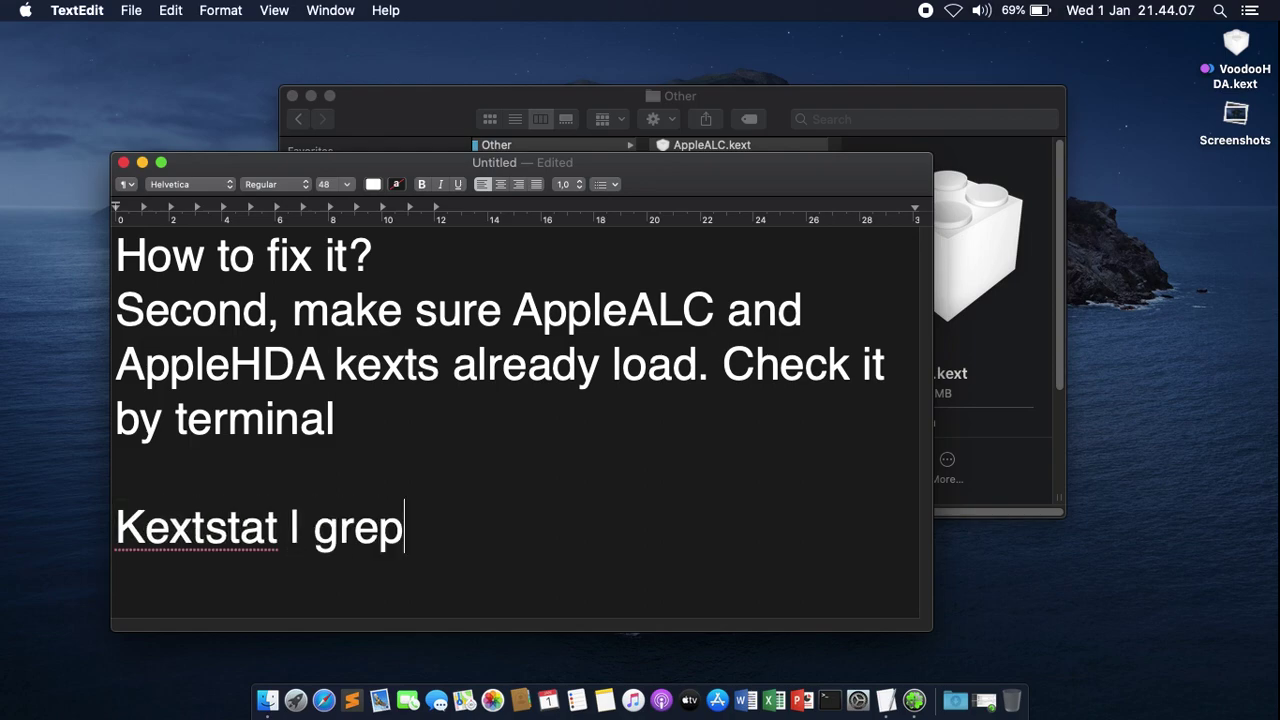
{"action": "type", "text": " AppleALCkext"}
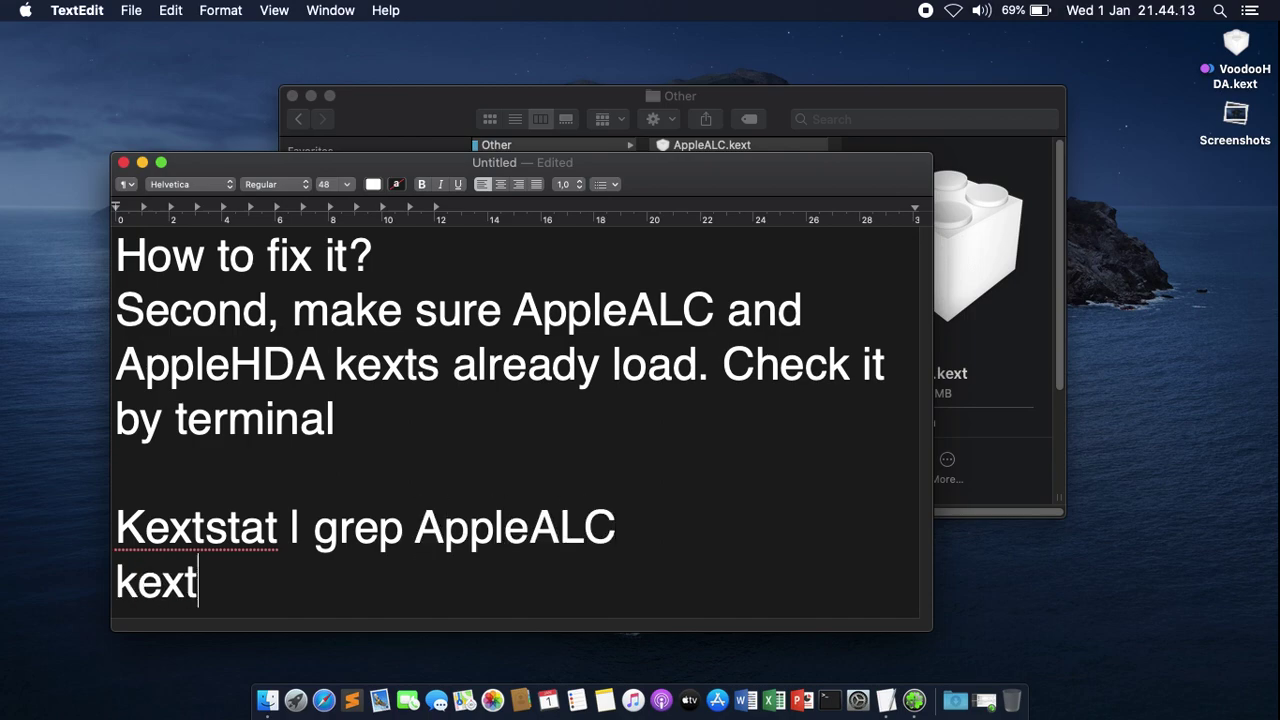
{"action": "type", "text": "stat | grep A"}
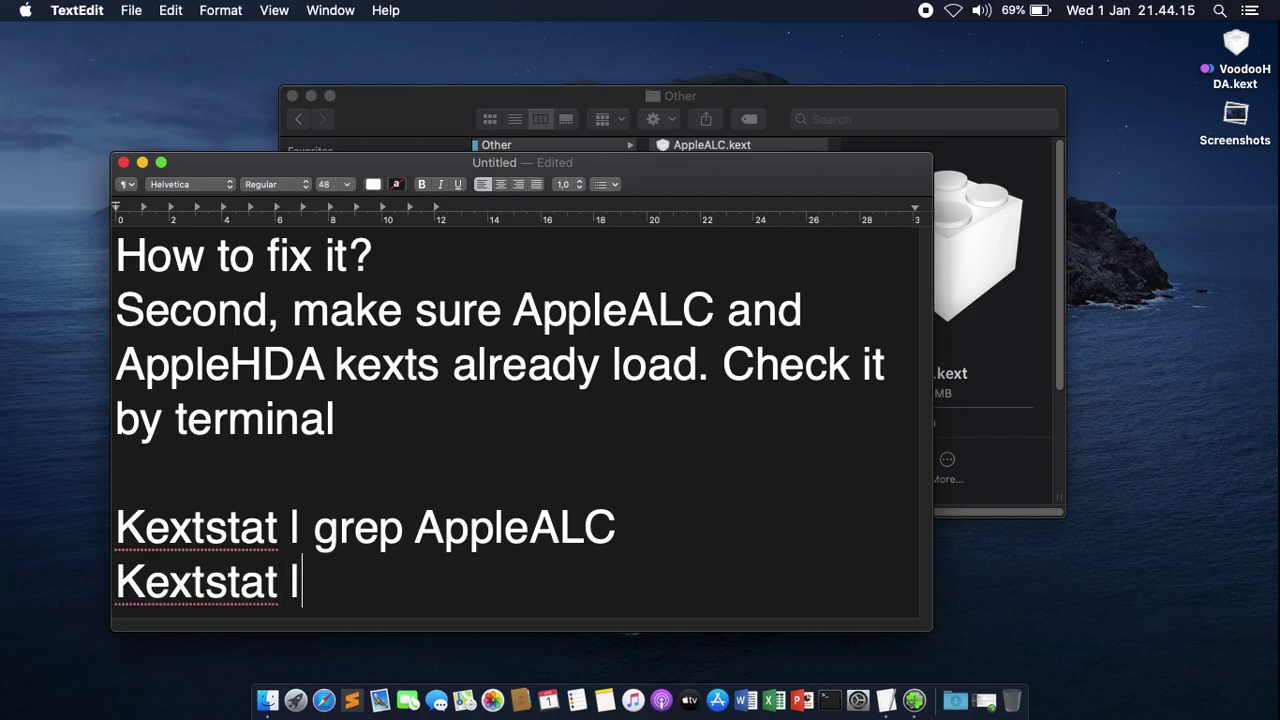
{"action": "type", "text": "ppleHDA"}
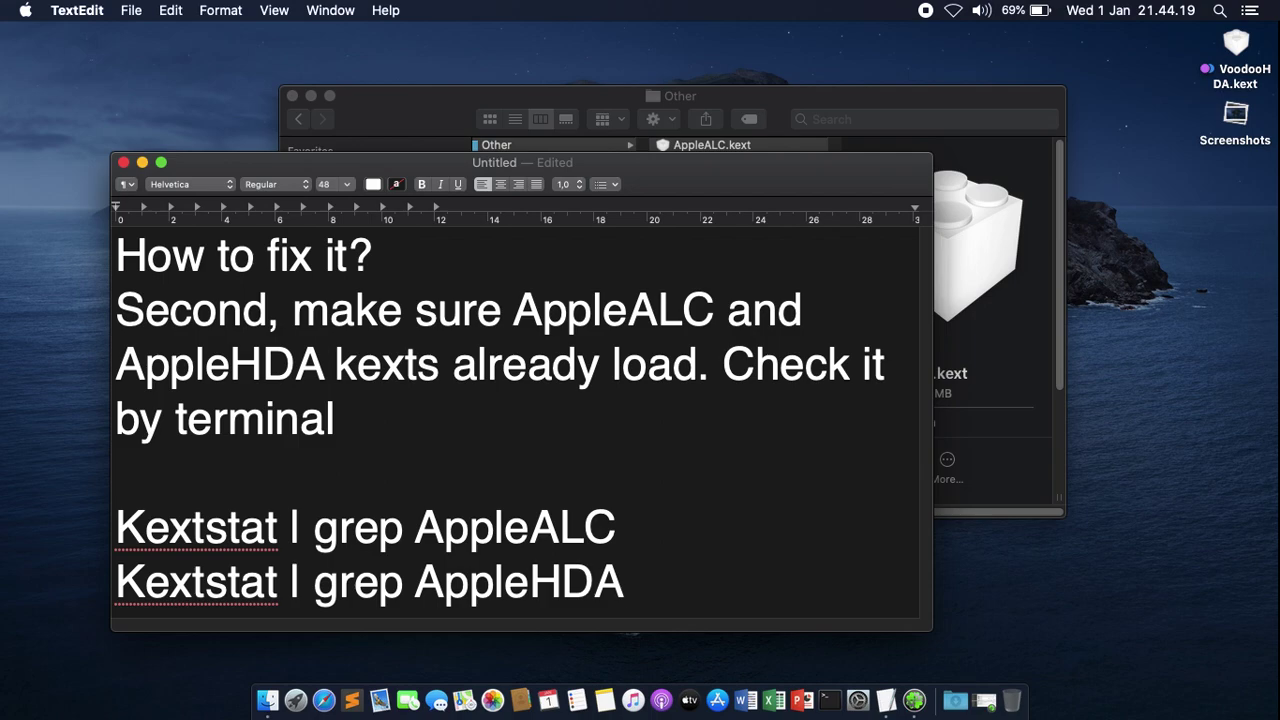
Step: Switch to Terminal, run "kextstat | grep AppleALC", and widen the window to examine the AppleALC entry
{"action": "left_click", "coordinate": [829, 700]}
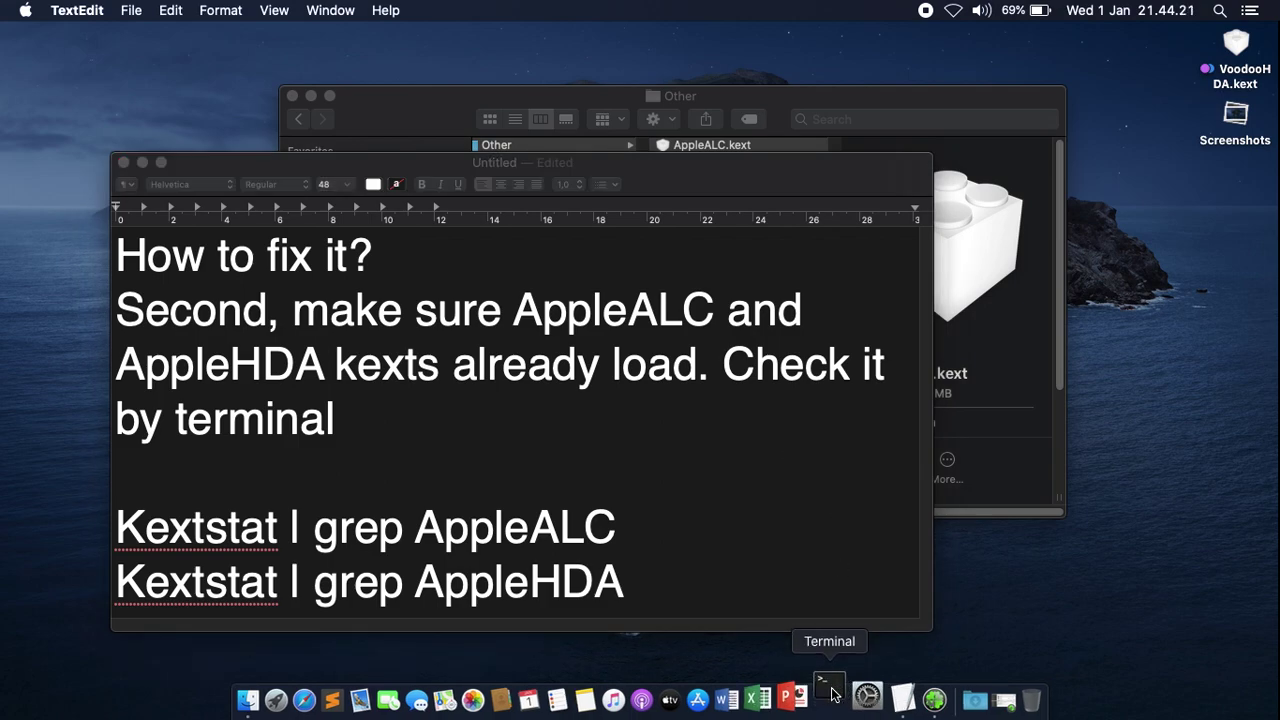
{"action": "type", "text": "ke"}
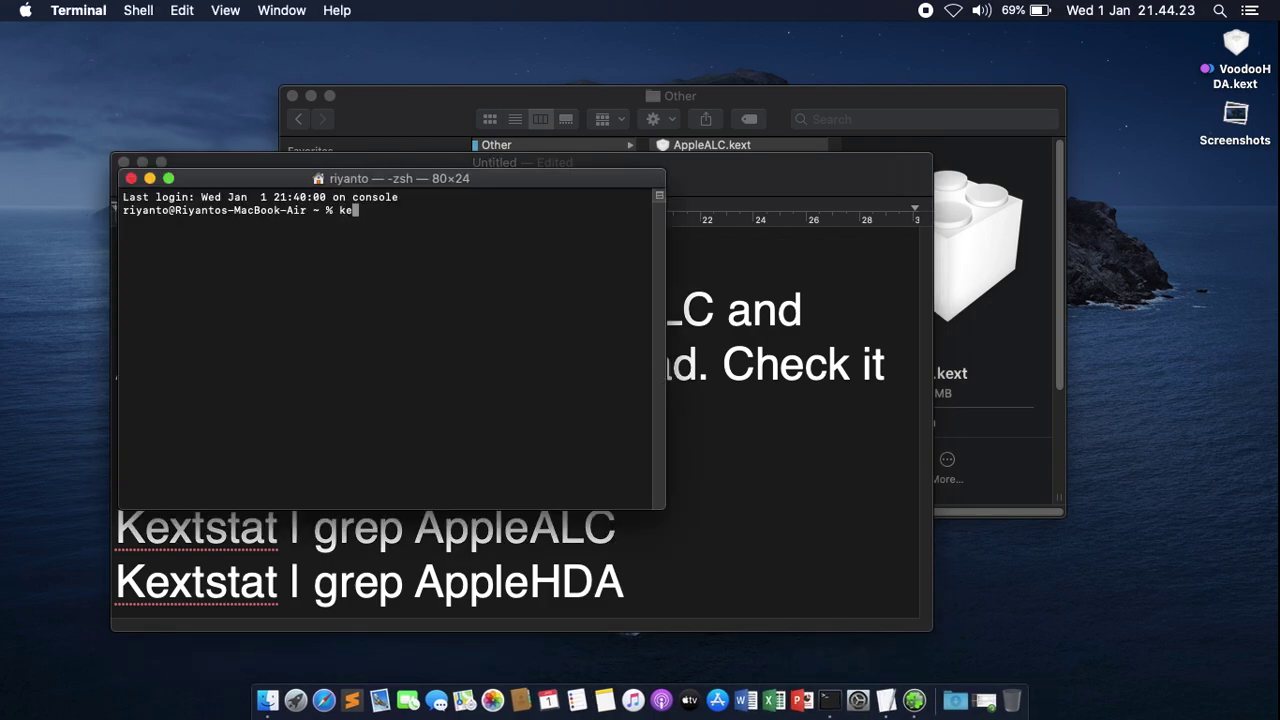
{"action": "type", "text": "xtstat | grep AppleALC"}
{"action": "key", "text": "Return"}
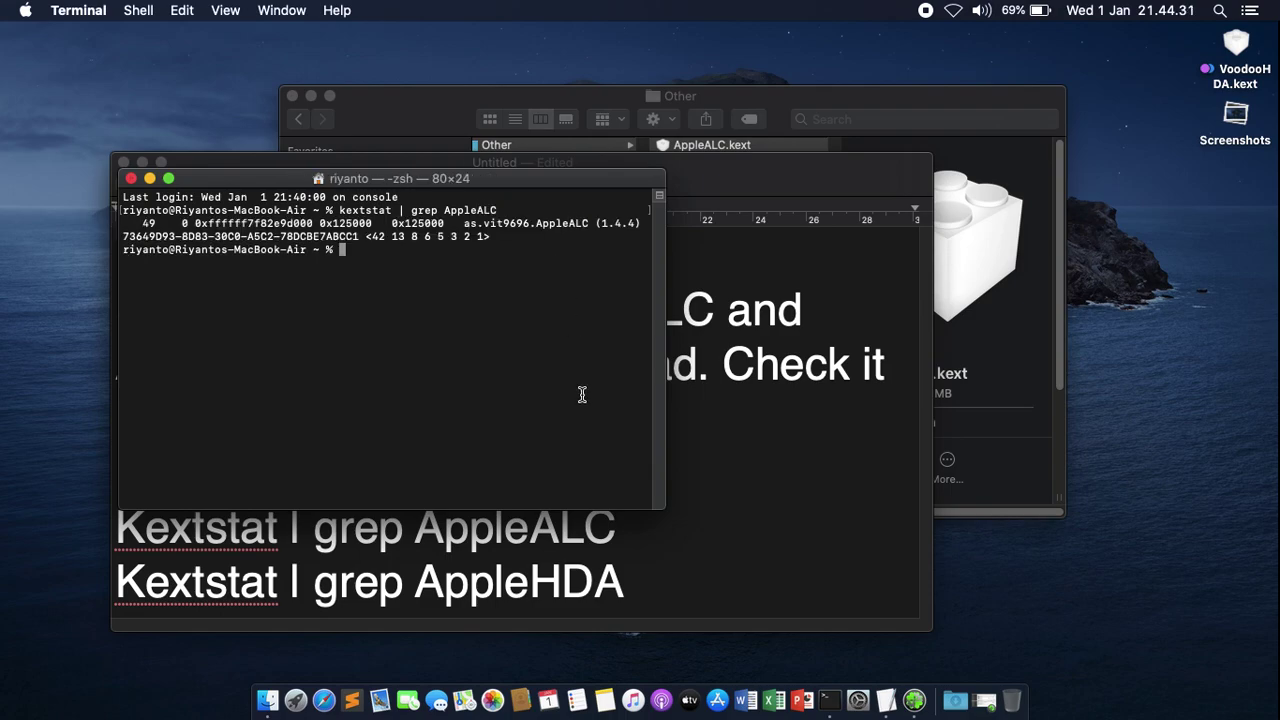
{"action": "left_click_drag", "start_coordinate": [670, 512], "coordinate": [1113, 563]}
{"action": "left_click_drag", "start_coordinate": [509, 224], "coordinate": [586, 235]}
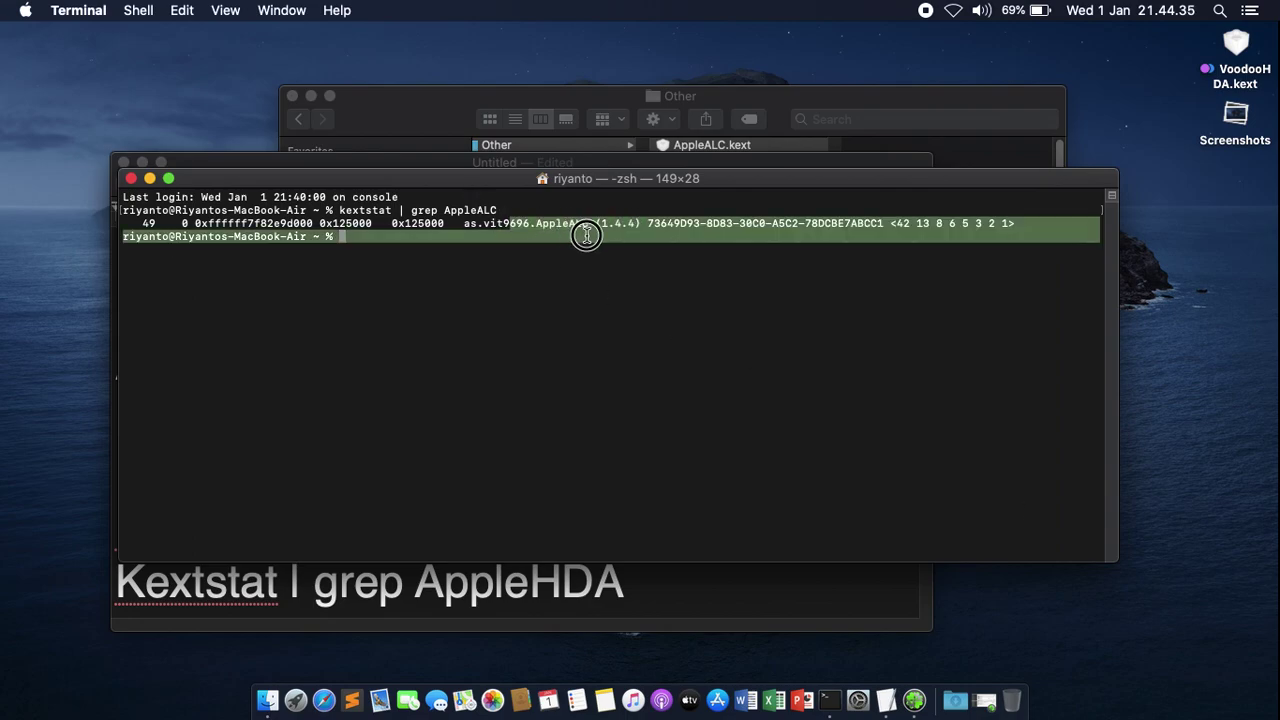
{"action": "left_click", "coordinate": [581, 293]}
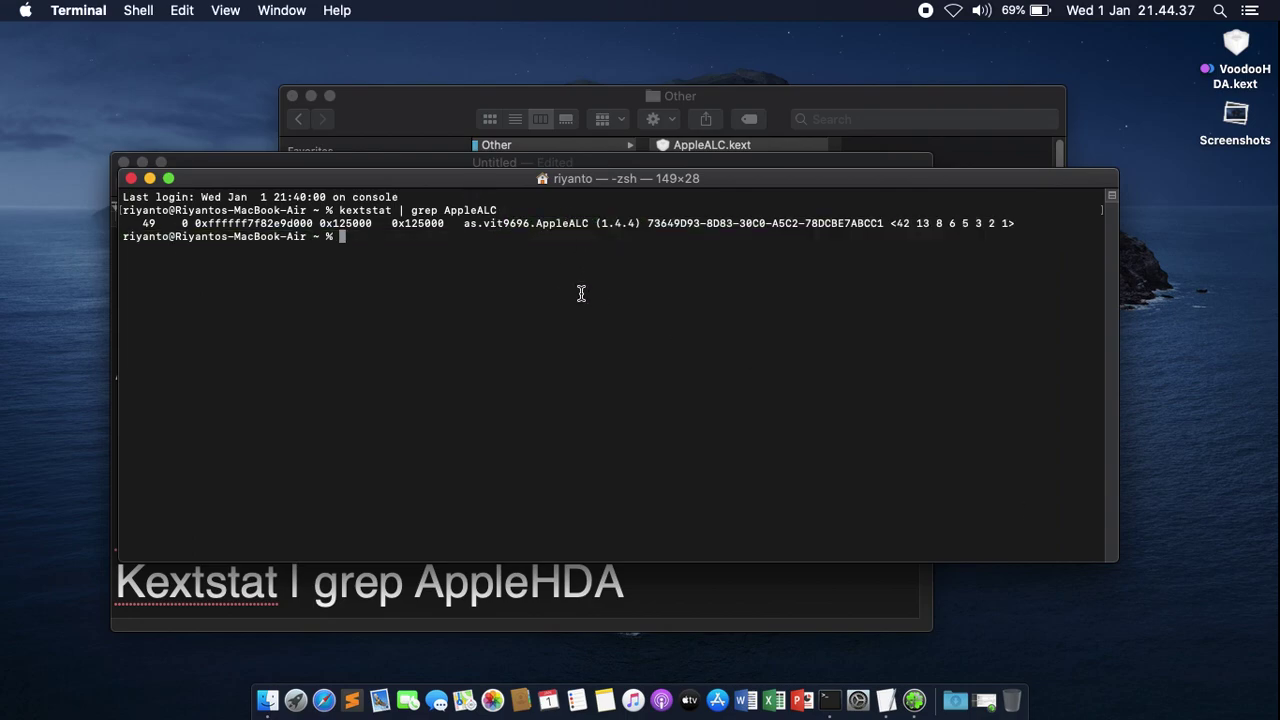
Step: Run "kextstat | grep AppleHDA" and examine the AppleHDA driver entry in the output
{"action": "key", "text": "Up"}
{"action": "key", "text": "BackSpace"}
{"action": "key", "text": "BackSpace"}
{"action": "key", "text": "BackSpace"}
{"action": "type", "text": "HDA"}
{"action": "key", "text": "Return"}
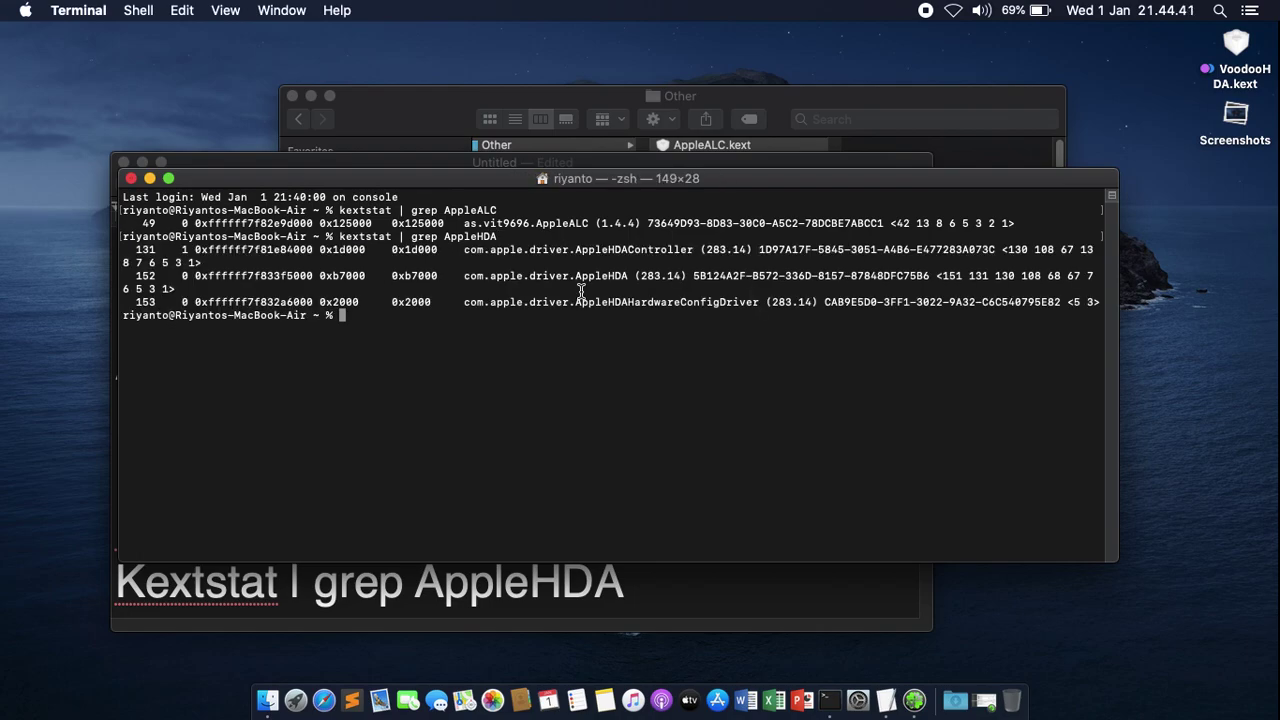
{"action": "left_click_drag", "start_coordinate": [453, 278], "coordinate": [648, 275]}
{"action": "left_click", "coordinate": [577, 336]}
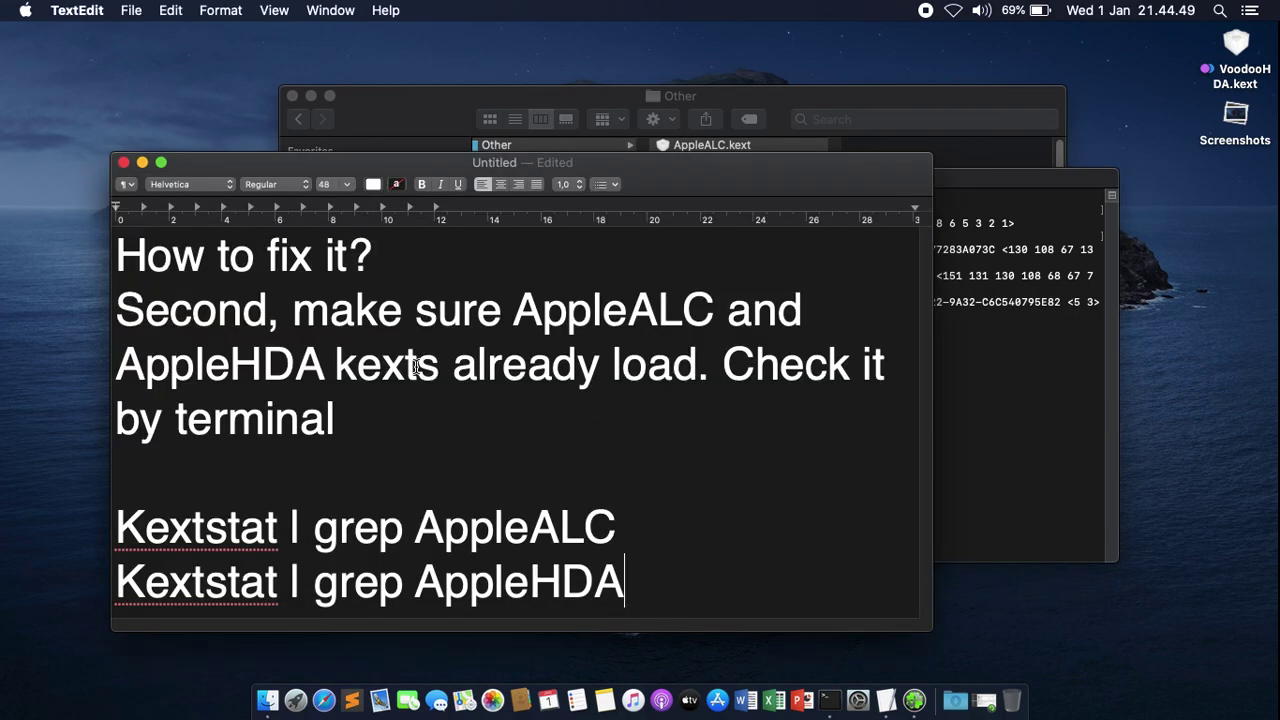
Step: Below a blank line under the two commands, add the note "Don’t forget to place Lilu.kext to EFI/Clover/kexts/Others too"
{"action": "key", "text": "Return"}
{"action": "key", "text": "Return"}
{"action": "type", "text": "Don’t fo"}
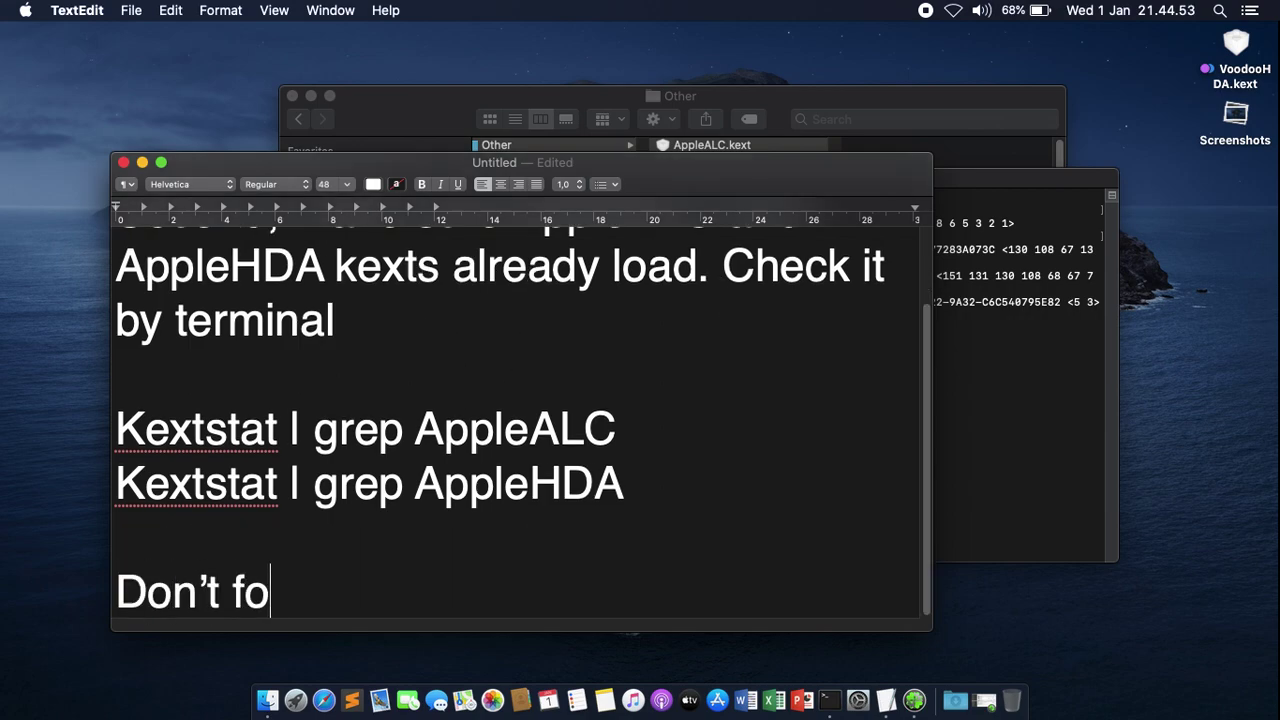
{"action": "type", "text": "rget to pla"}
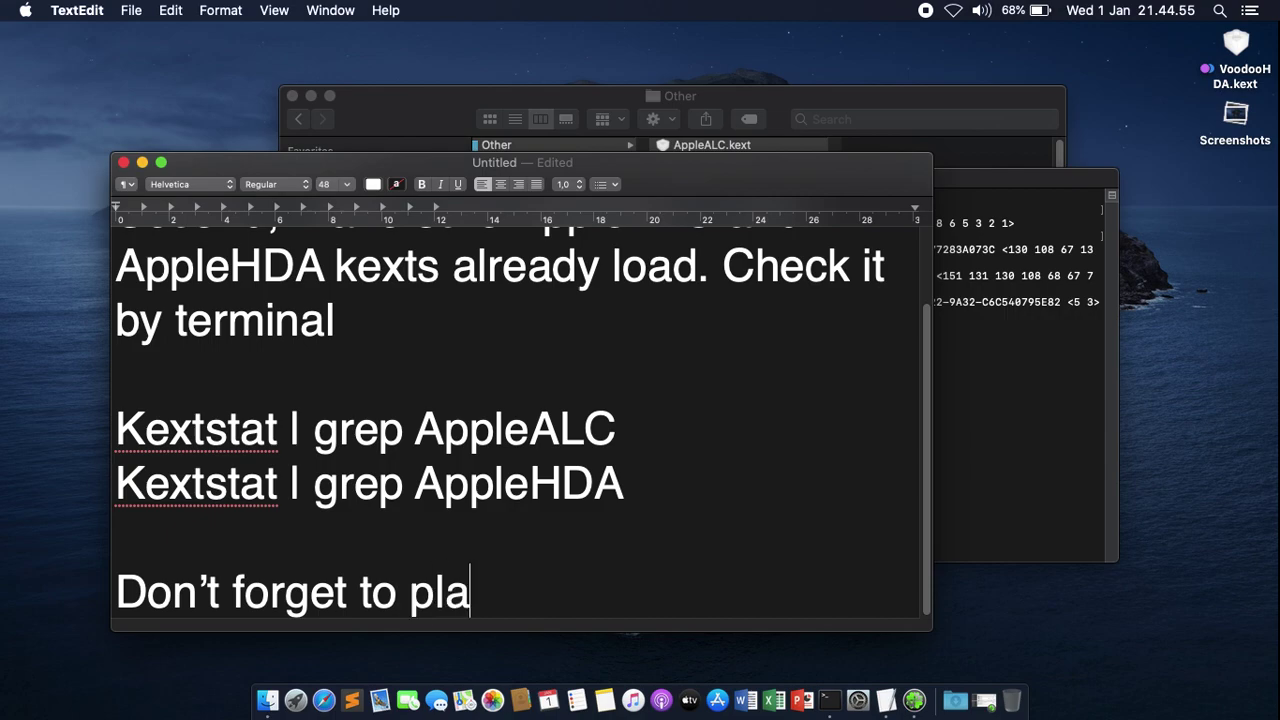
{"action": "type", "text": "ce Lilu."}
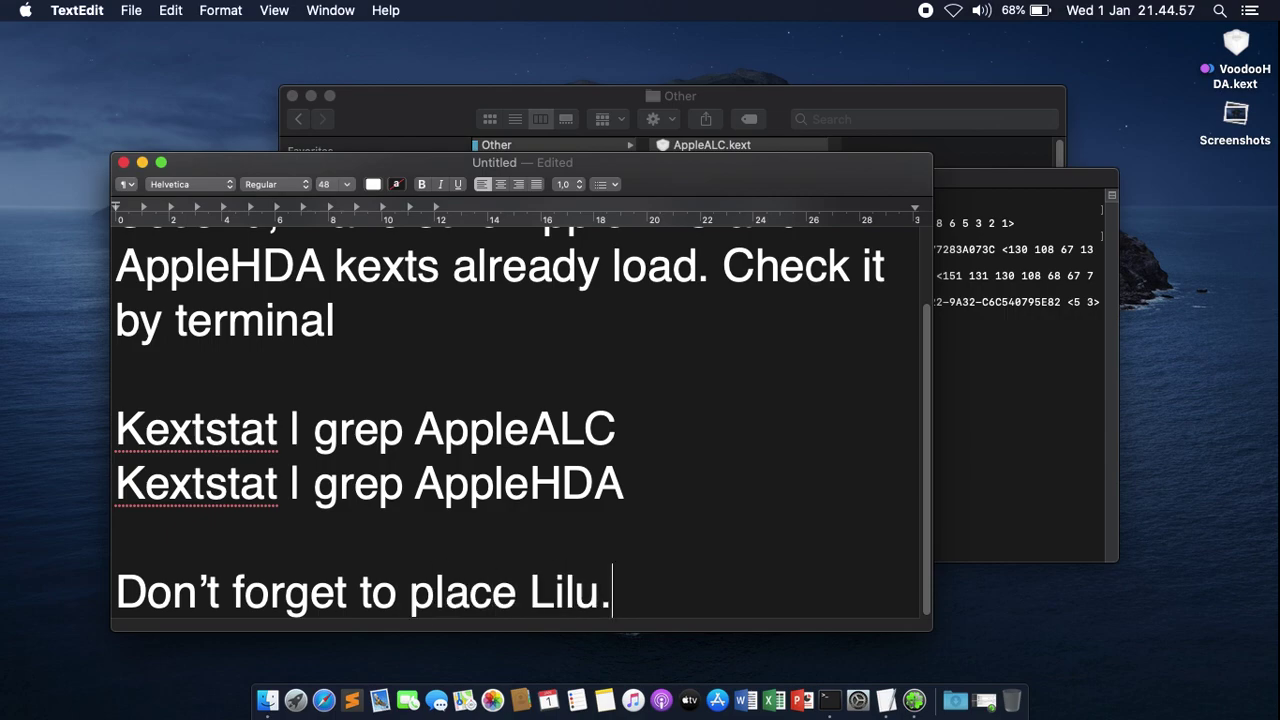
{"action": "type", "text": "kext to "}
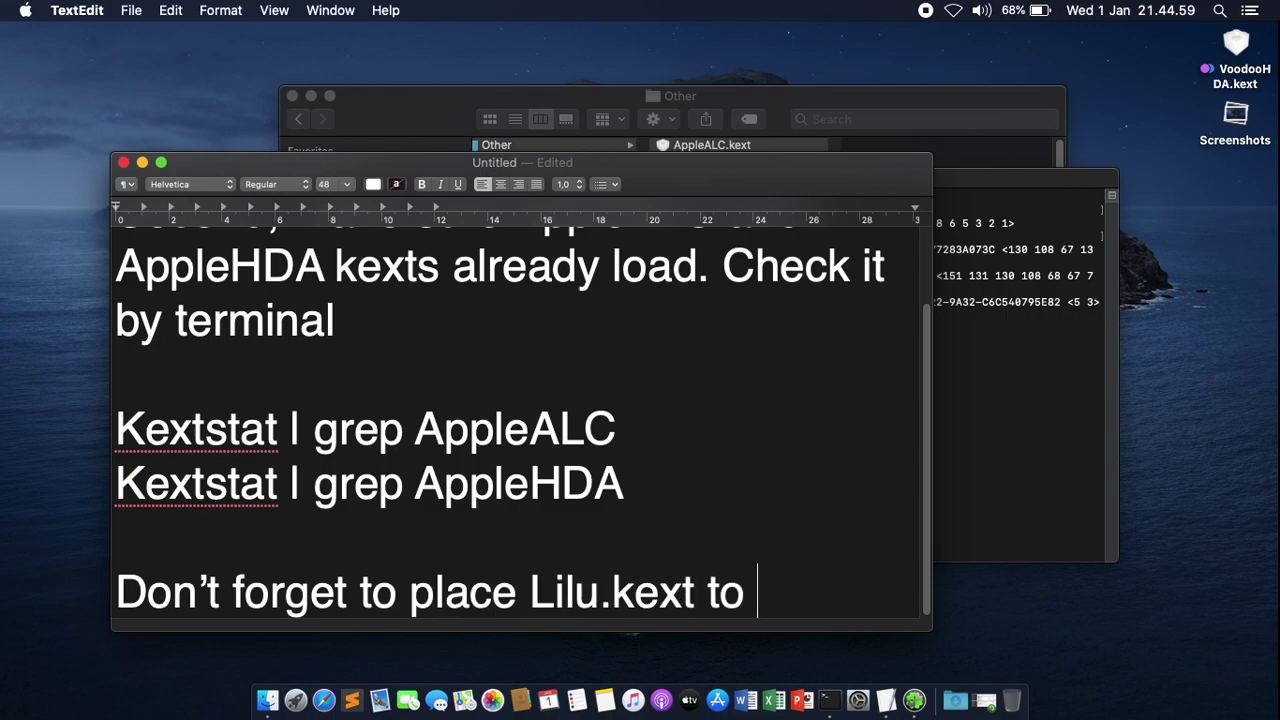
{"action": "type", "text": "EFI/Clov"}
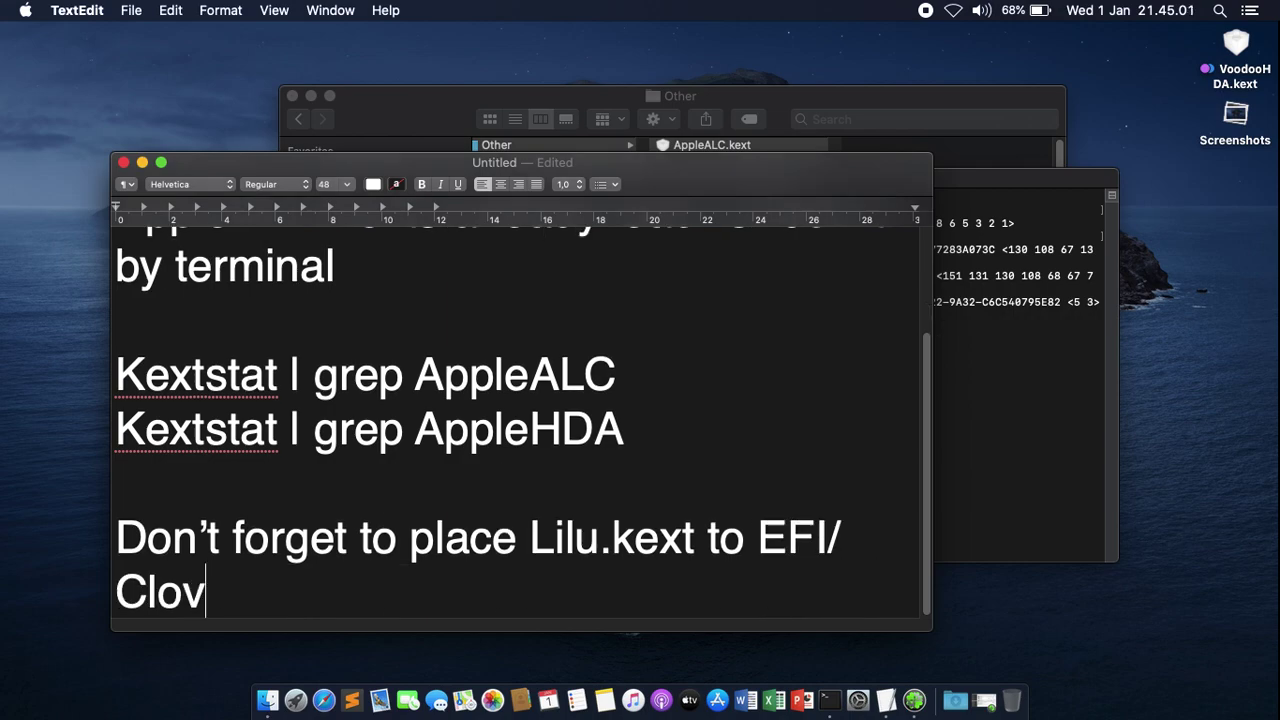
{"action": "type", "text": "er/kext"}
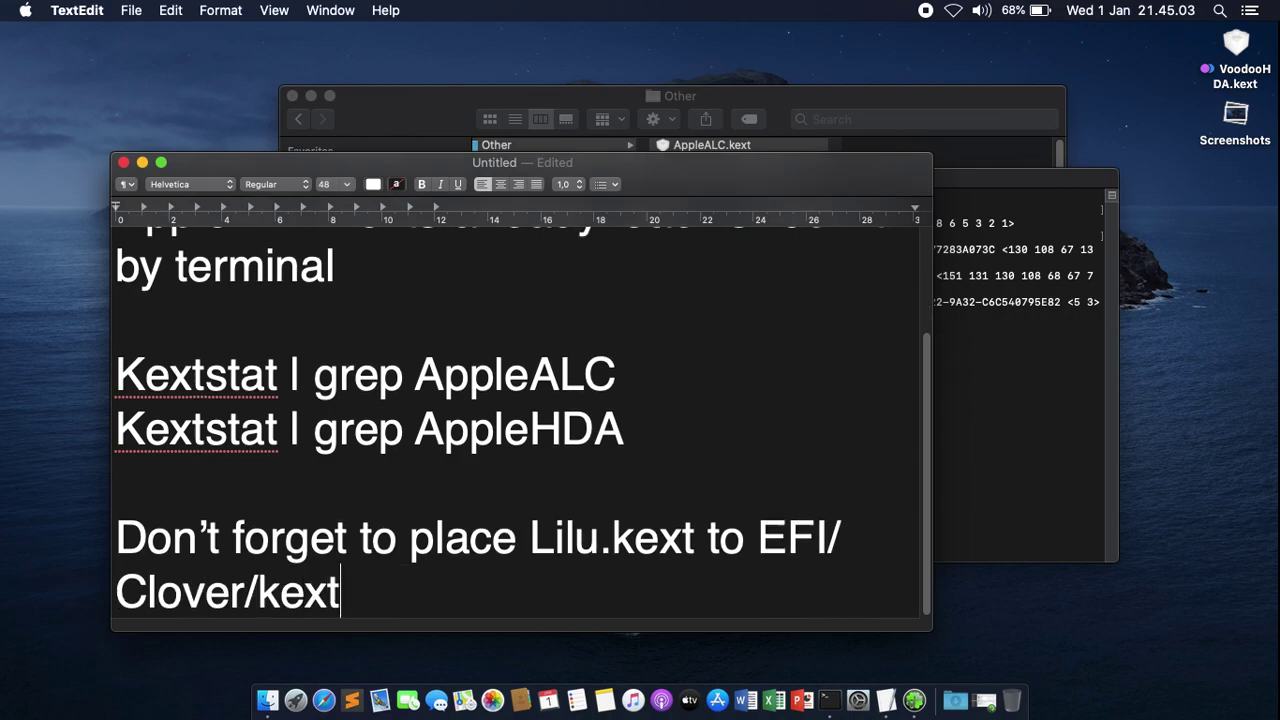
{"action": "type", "text": "s/Others"}
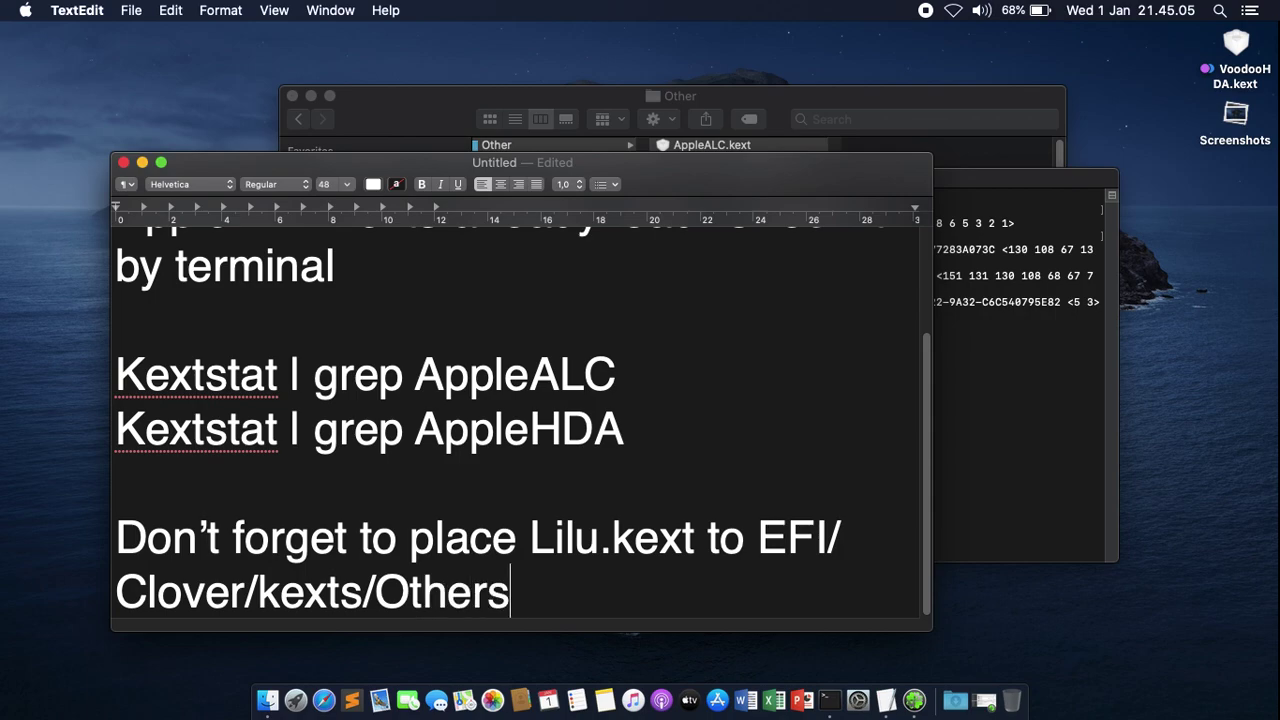
{"action": "type", "text": " too"}
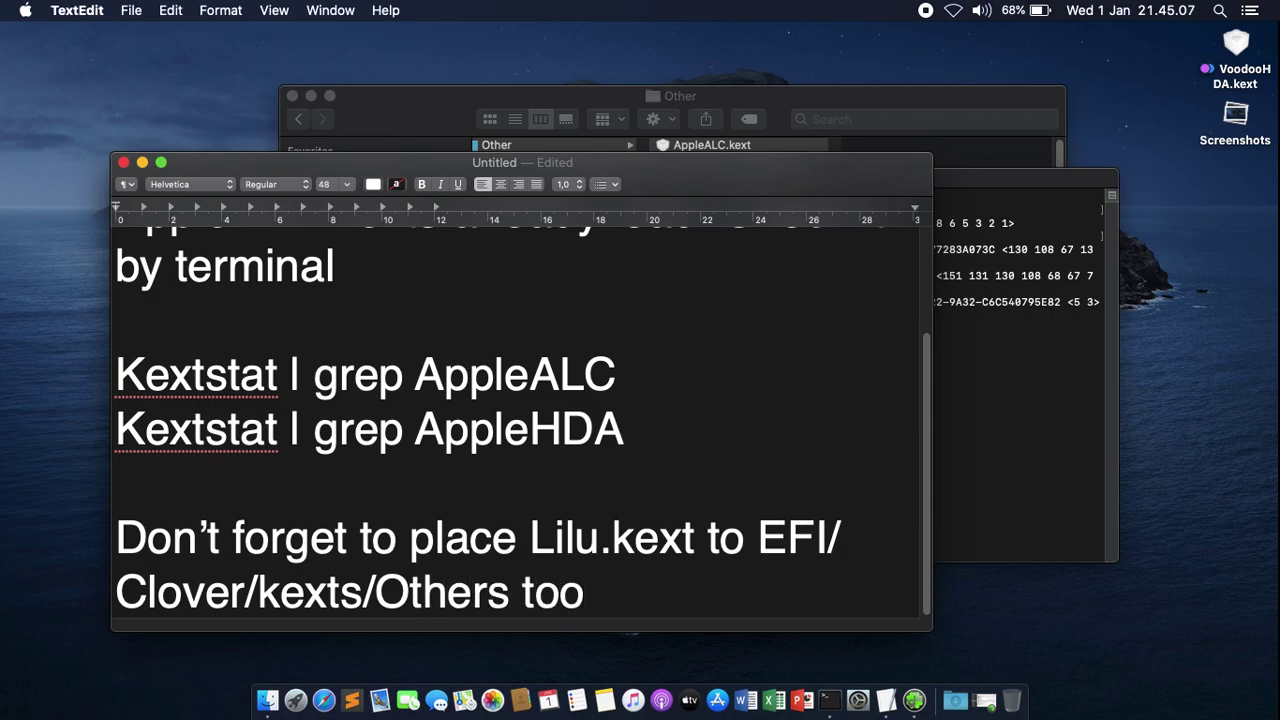
Step: Switch to the Finder window of the Other folder, examine Lilu.kext among the kexts, and close the window
{"action": "left_click", "coordinate": [677, 122]}
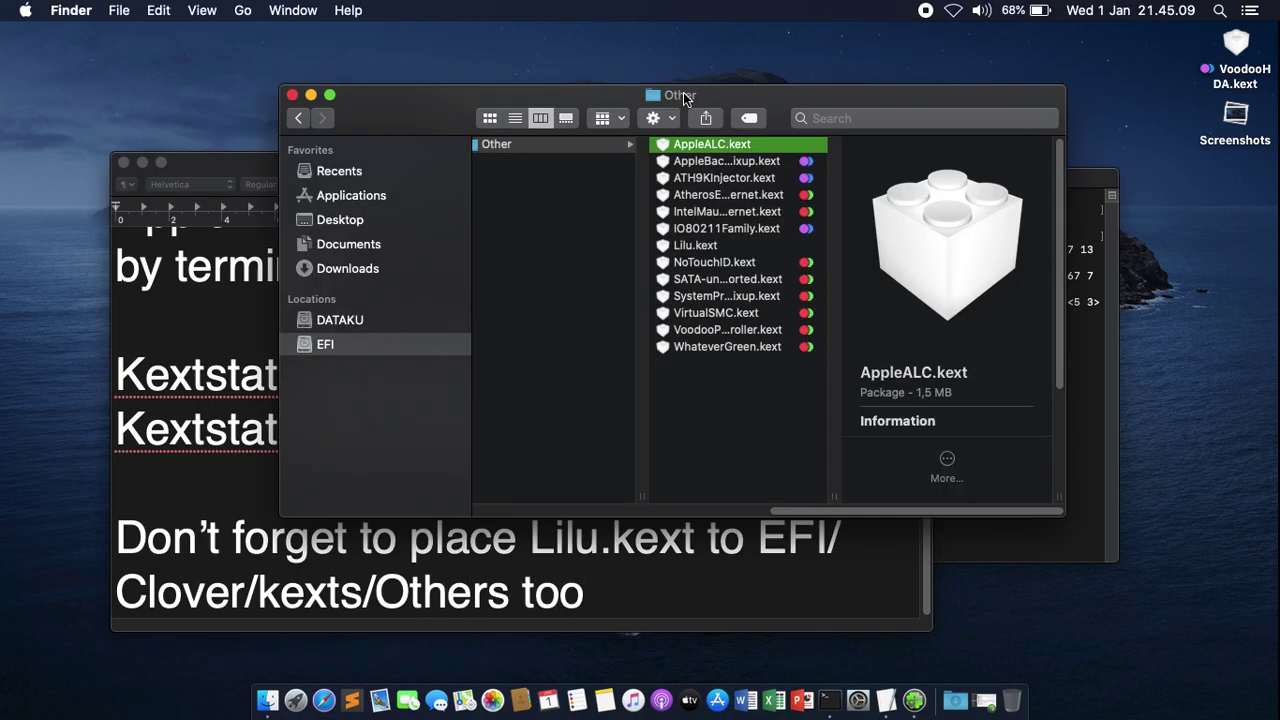
{"action": "left_click", "coordinate": [700, 245]}
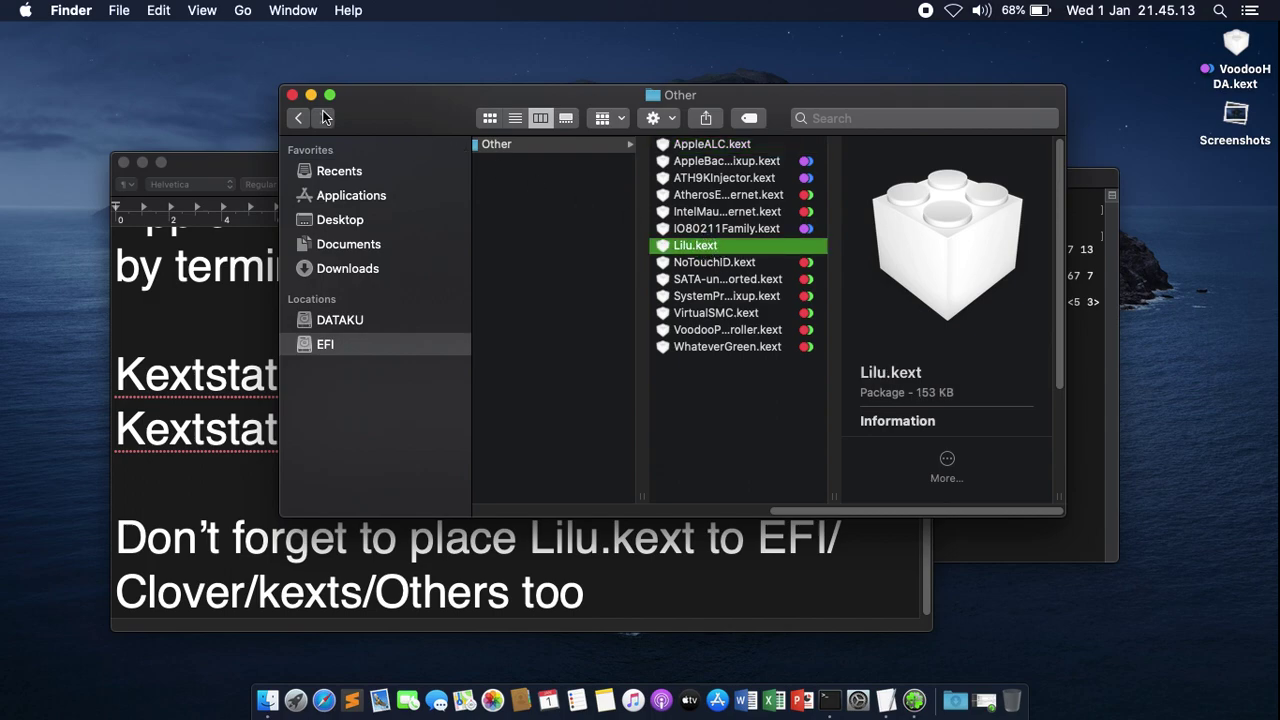
{"action": "left_click", "coordinate": [292, 95]}
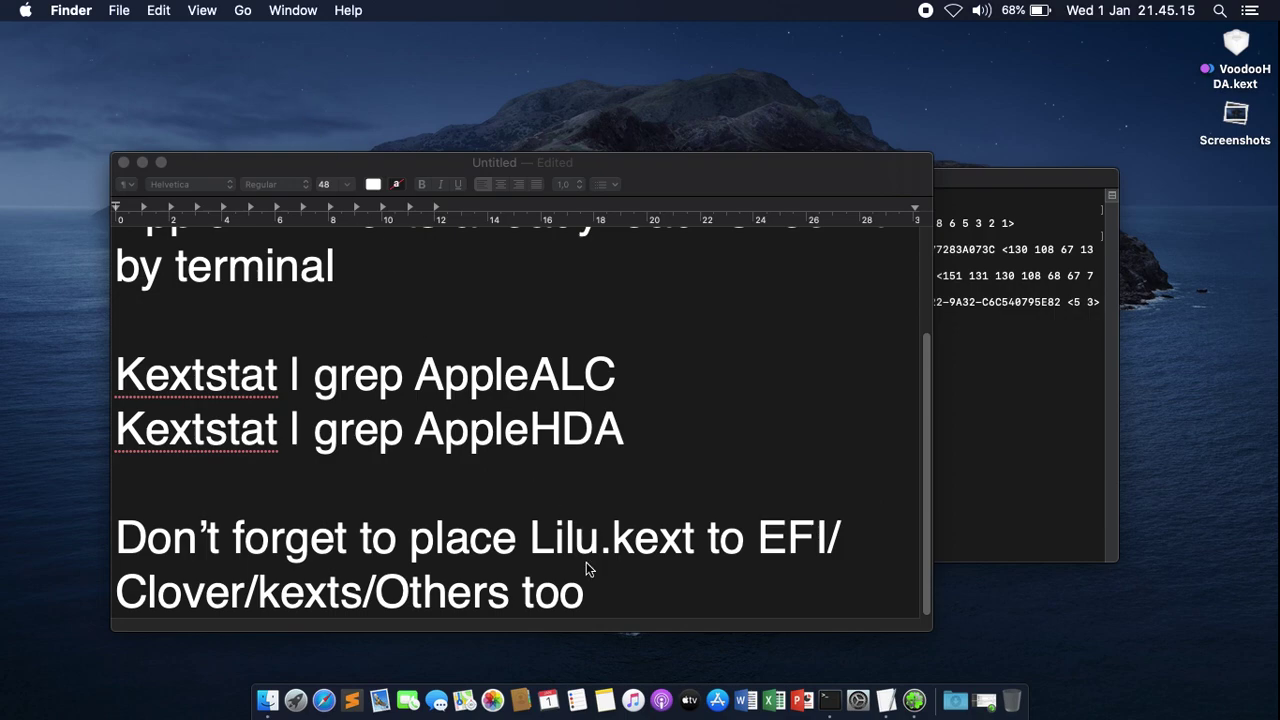
Step: Replace all the text in the TextEdit document with "Layout-id for Conexant CX20757 are 3 and 28"
{"action": "left_click", "coordinate": [623, 594]}
{"action": "left_click_drag", "start_coordinate": [609, 591], "coordinate": [30, 121]}
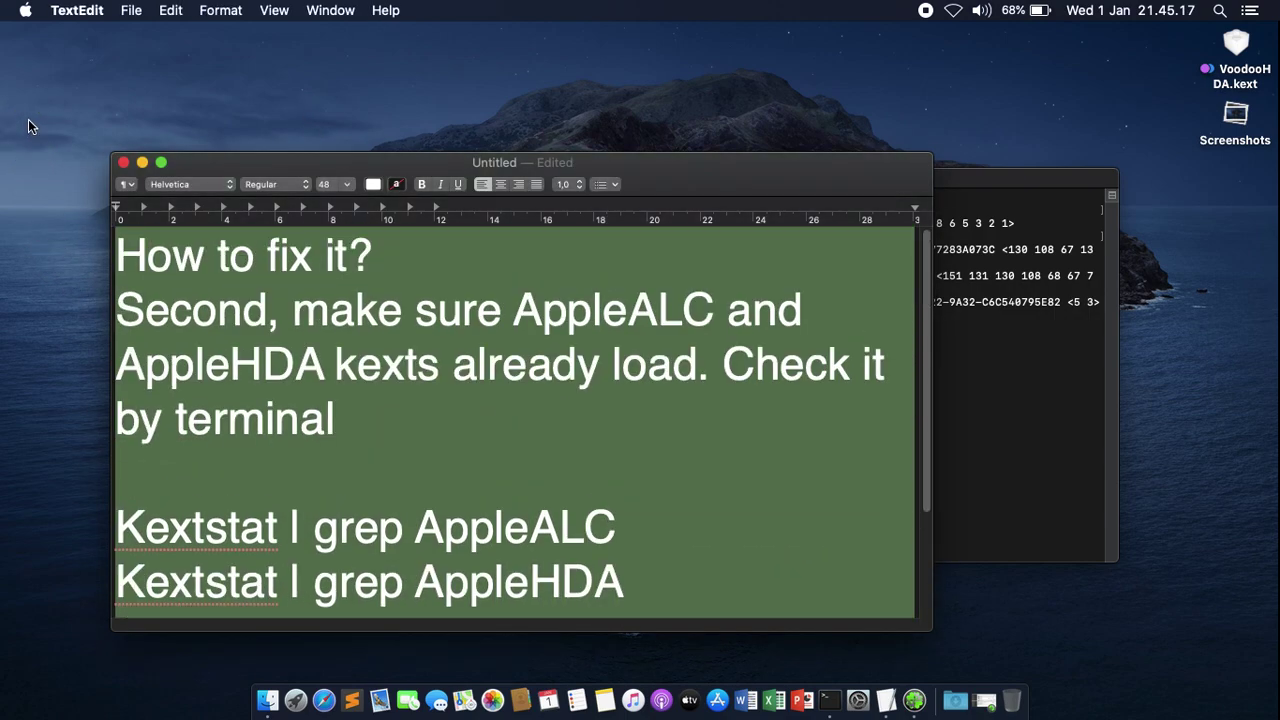
{"action": "key", "text": "BackSpace"}
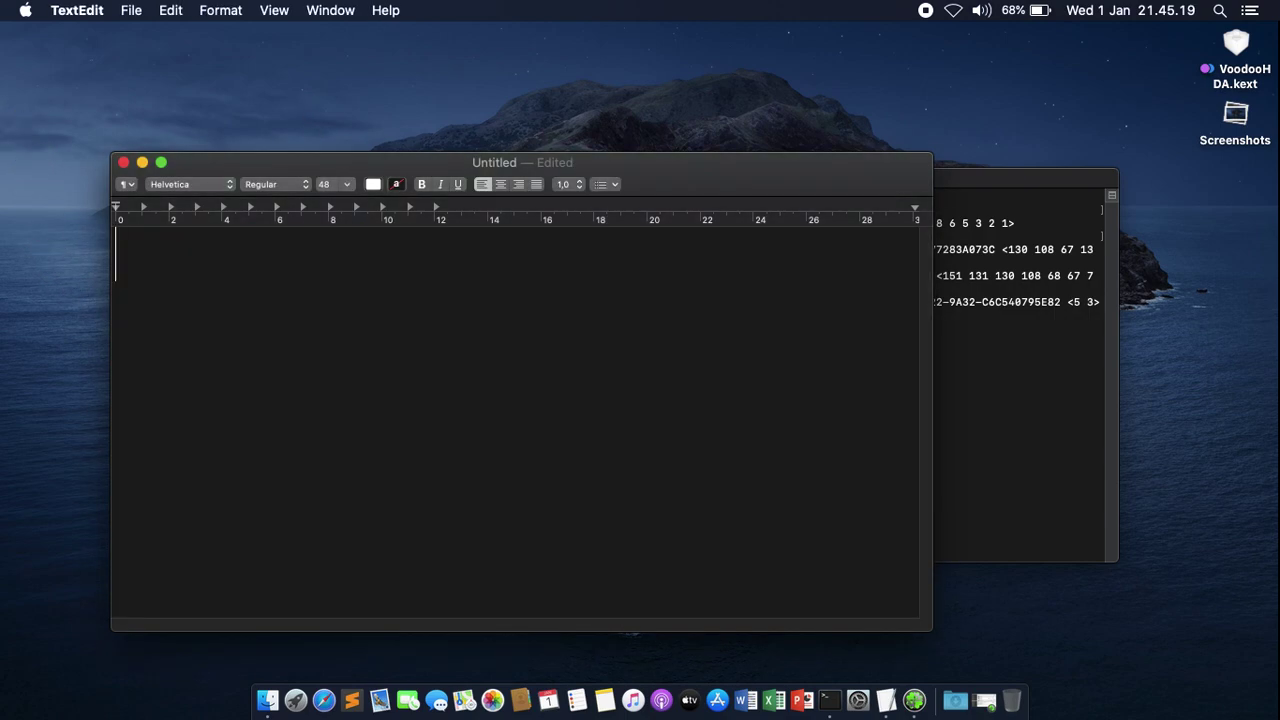
{"action": "type", "text": "Layout-id "}
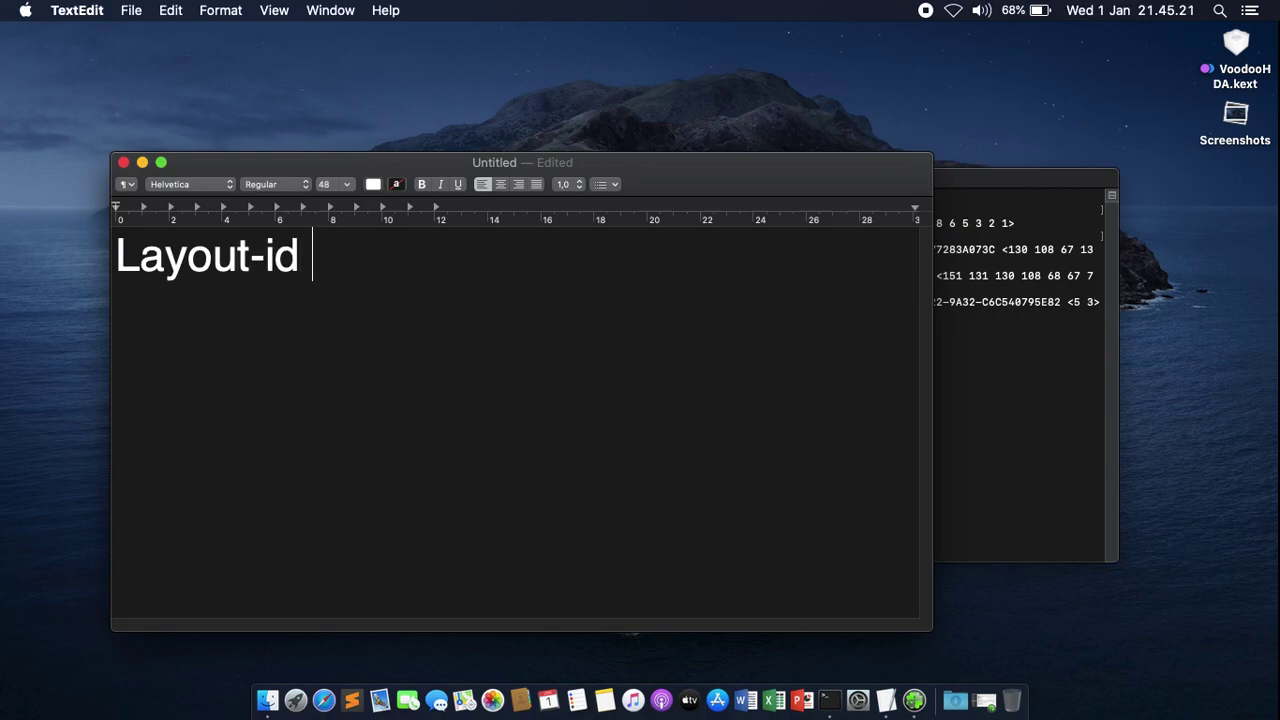
{"action": "type", "text": "for Con"}
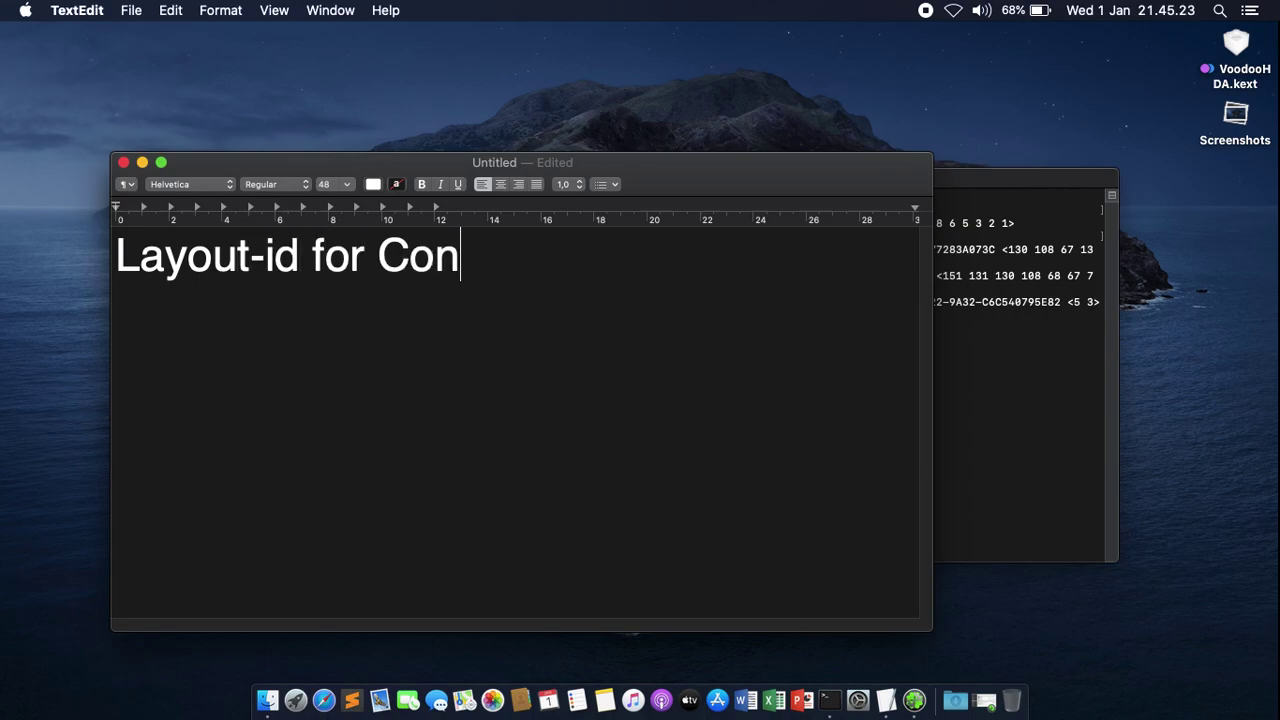
{"action": "type", "text": "exc"}
{"action": "key", "text": "BackSpace"}
{"action": "type", "text": "ant CX20757 is 3"}
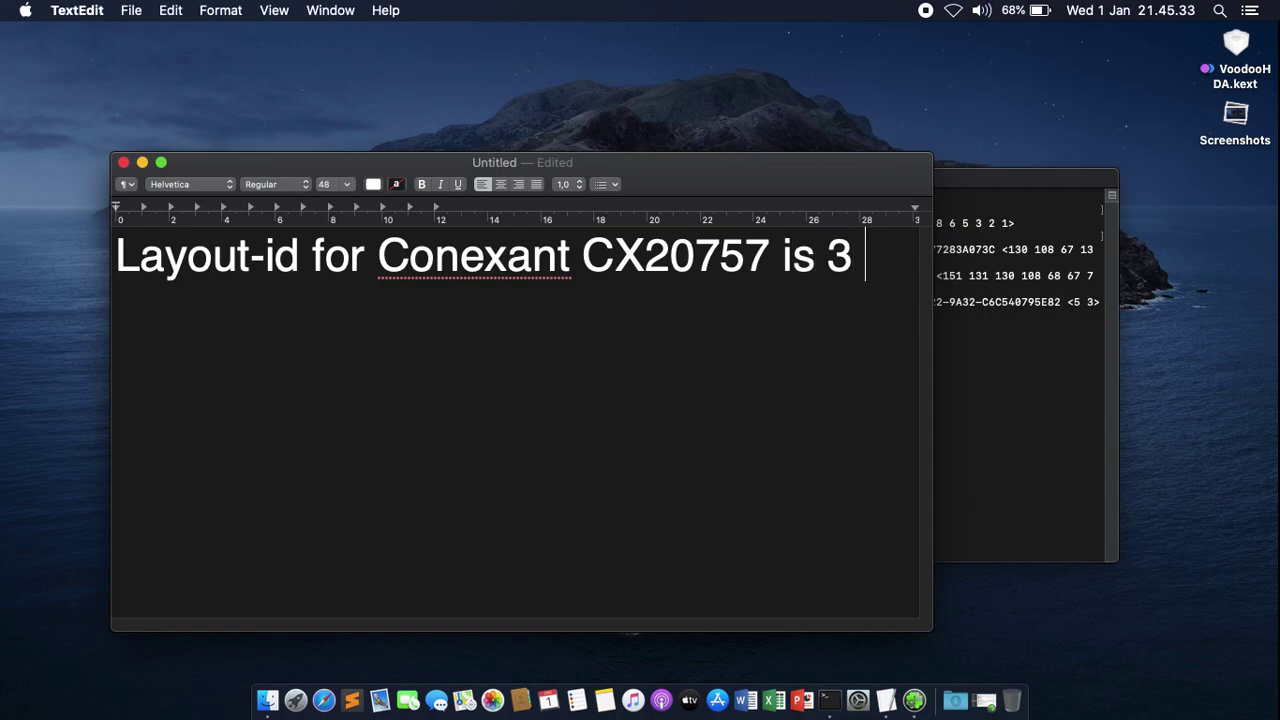
{"action": "type", "text": " and"}
{"action": "key", "text": "BackSpace"}
{"action": "key", "text": "BackSpace"}
{"action": "key", "text": "BackSpace"}
{"action": "key", "text": "BackSpace"}
{"action": "key", "text": "BackSpace"}
{"action": "key", "text": "BackSpace"}
{"action": "key", "text": "BackSpace"}
{"action": "key", "text": "BackSpace"}
{"action": "key", "text": "BackSpace"}
{"action": "type", "text": "are "}
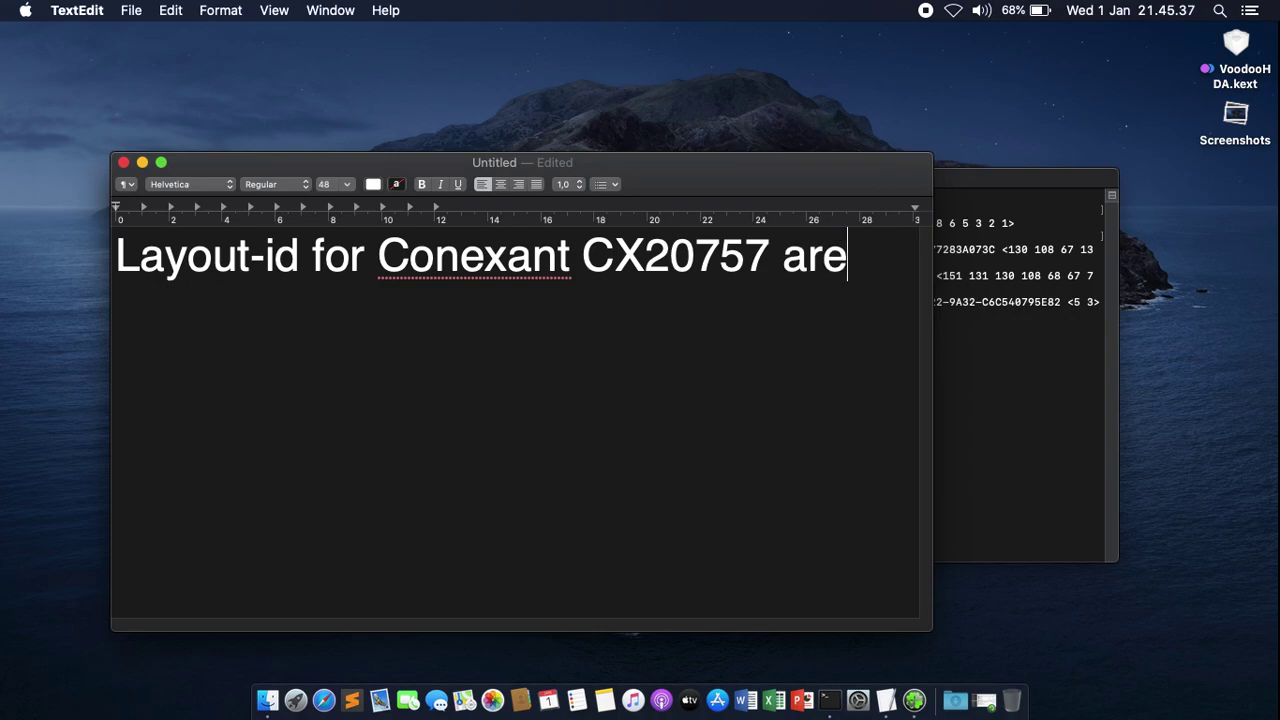
{"action": "type", "text": "3 and 28"}
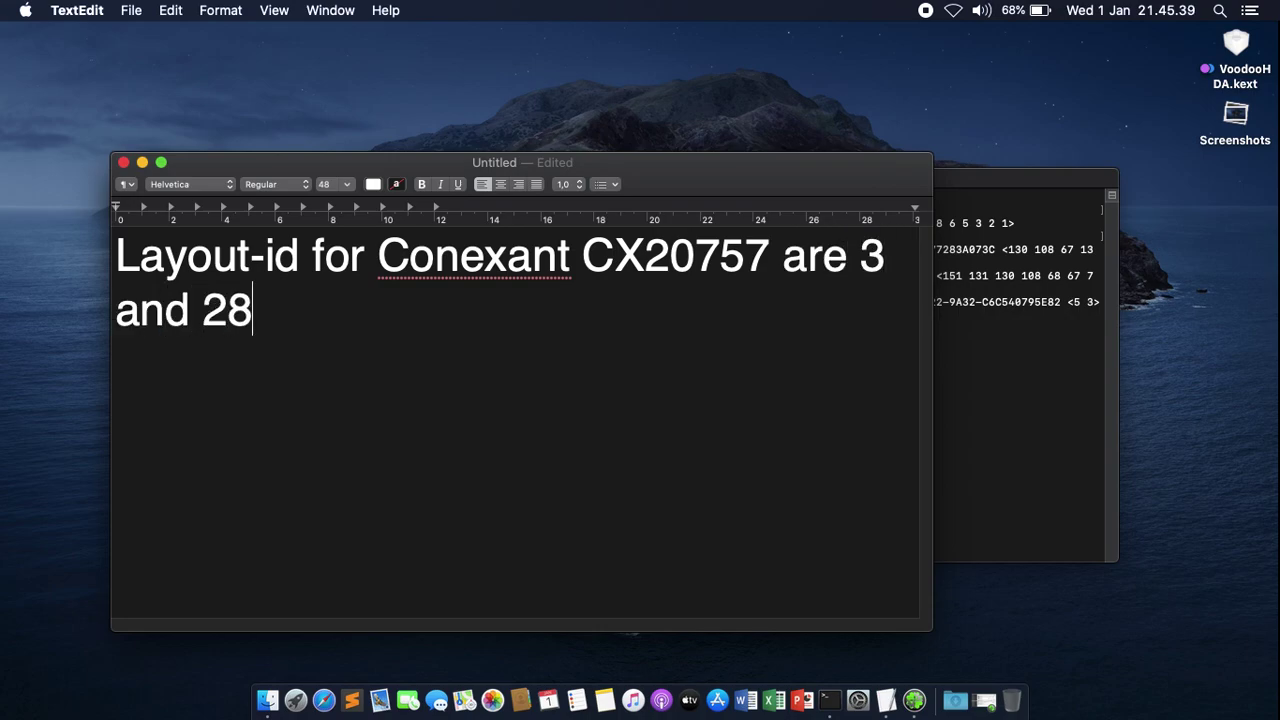
Step: Continue the note after "28" with ". I choose 3, first. And add a boot flag: alcid=3"
{"action": "type", "text": ". I choose"}
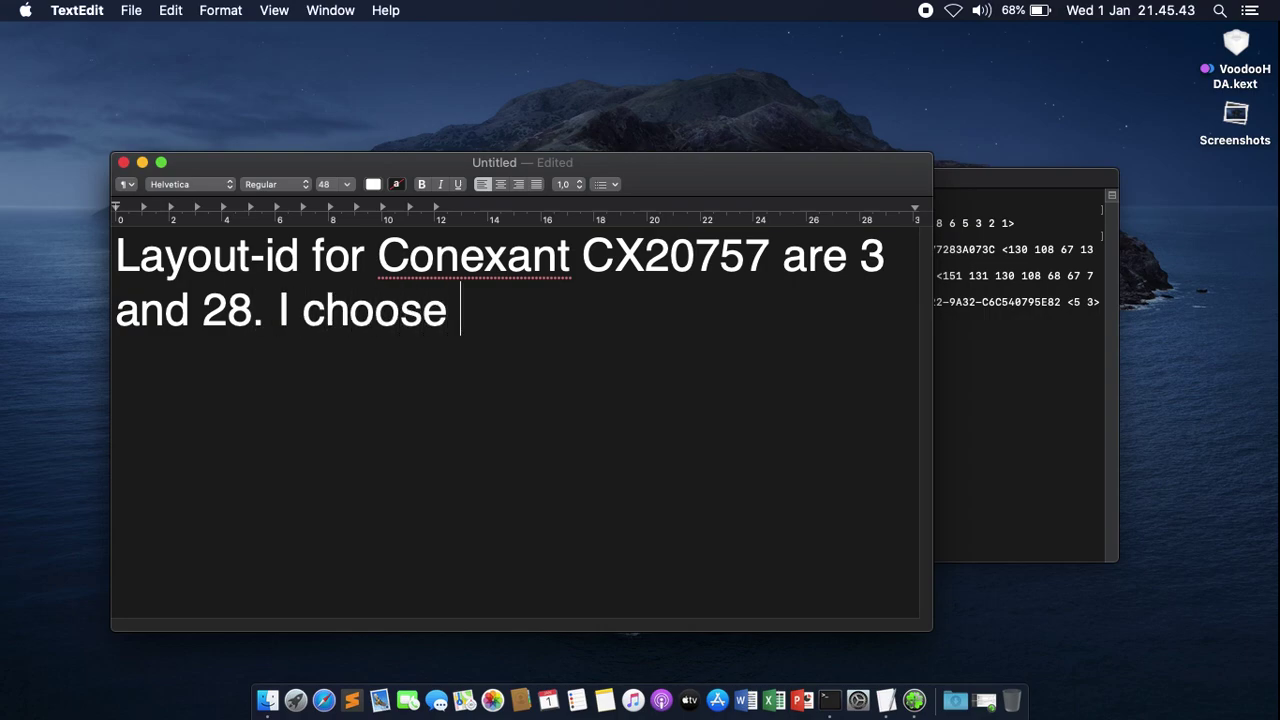
{"action": "type", "text": " 3, fire"}
{"action": "key", "text": "BackSpace"}
{"action": "type", "text": "st"}
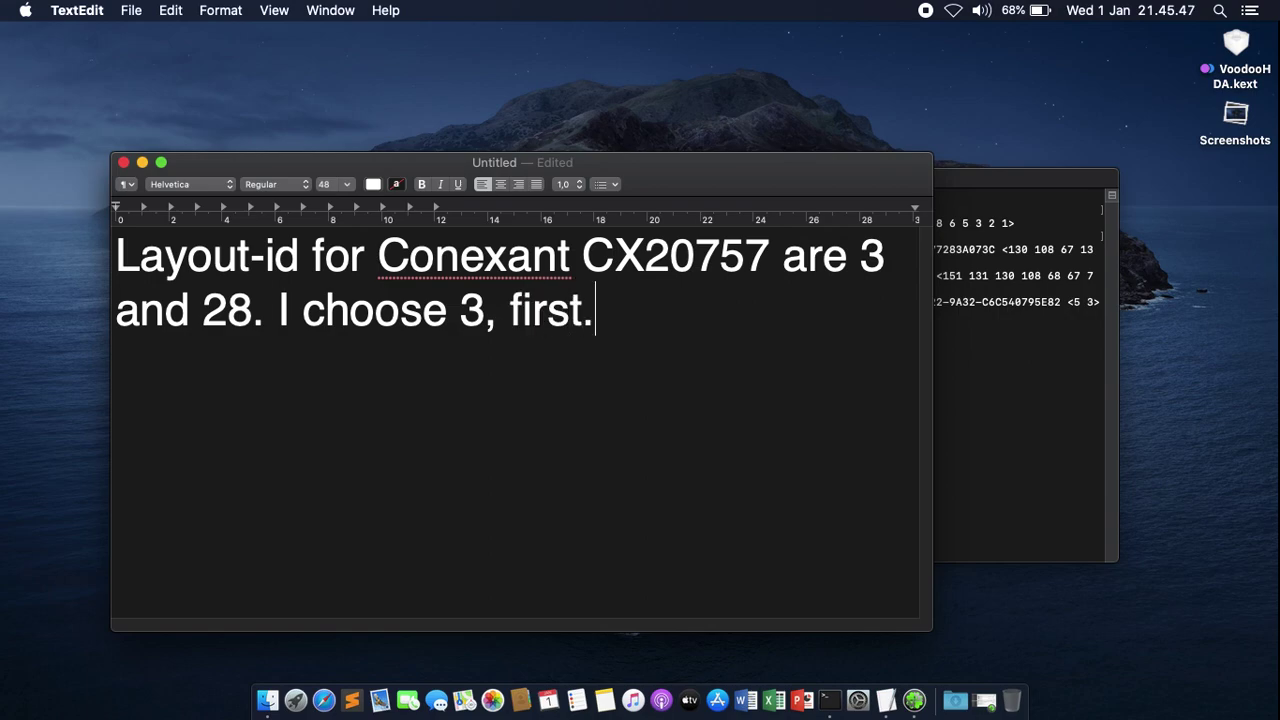
{"action": "type", "text": ". And "}
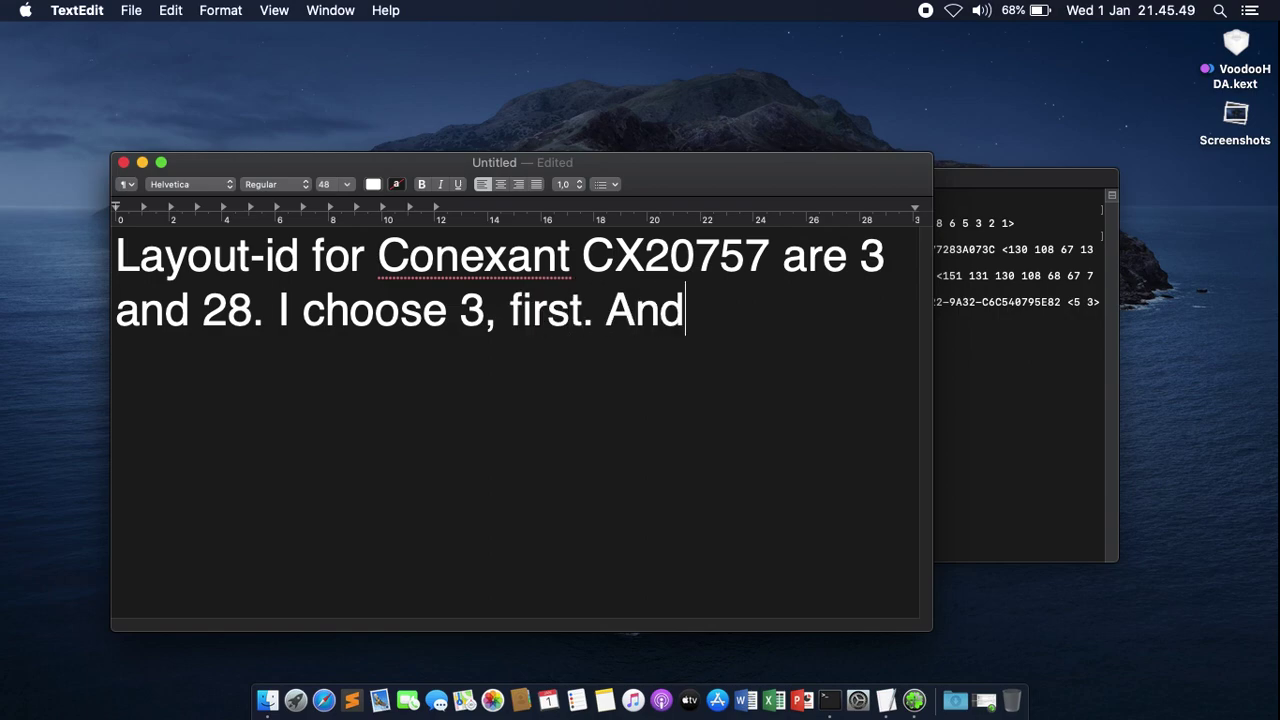
{"action": "type", "text": "add a bl"}
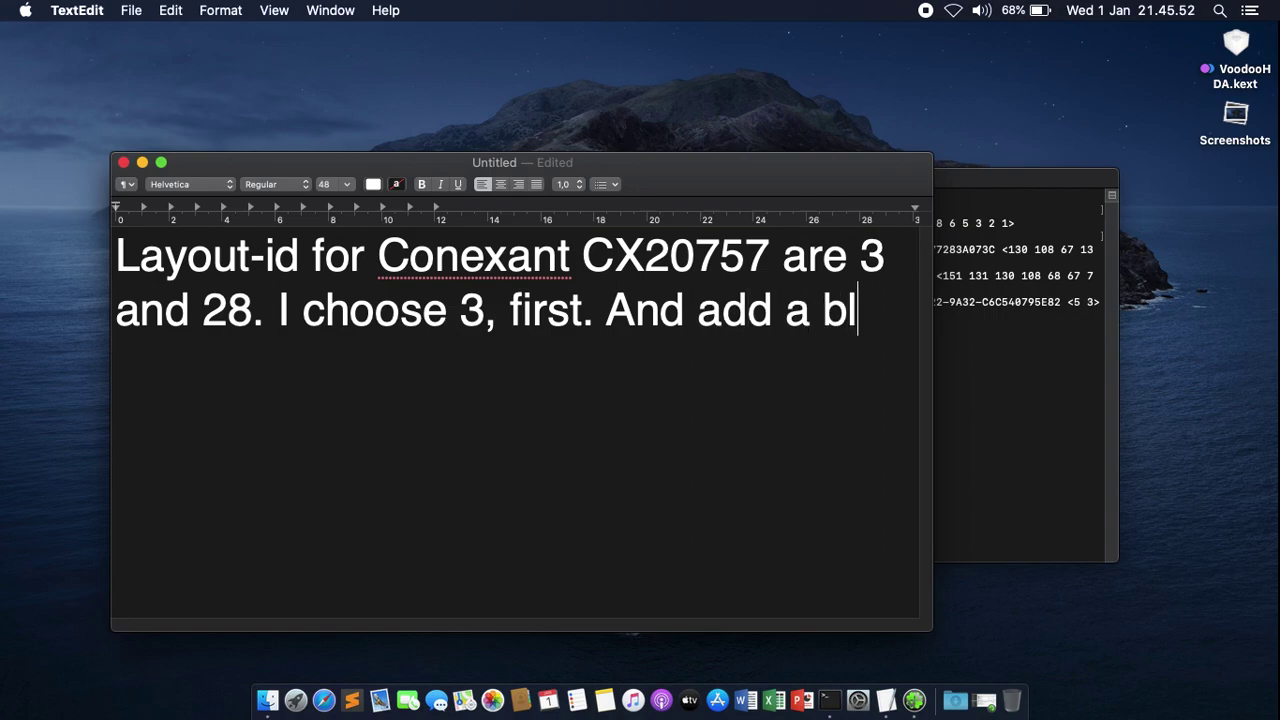
{"action": "key", "text": "BackSpace"}
{"action": "type", "text": "oot"}
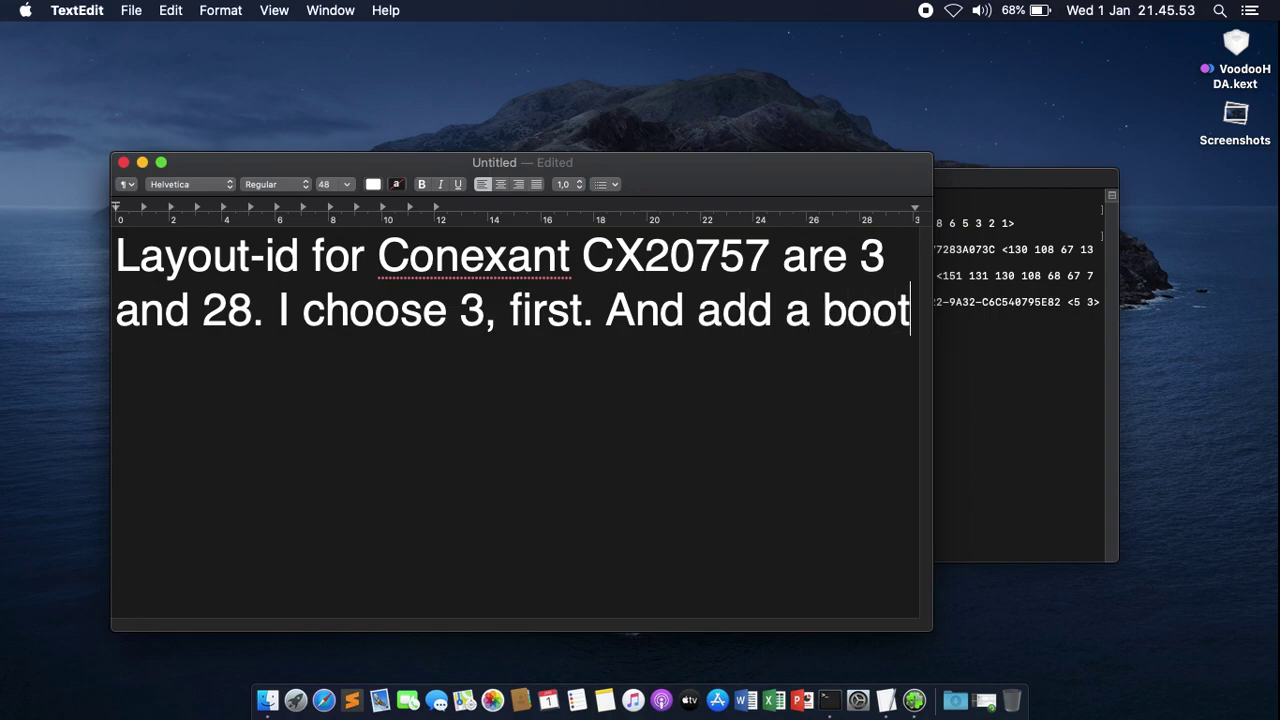
{"action": "type", "text": " flag"}
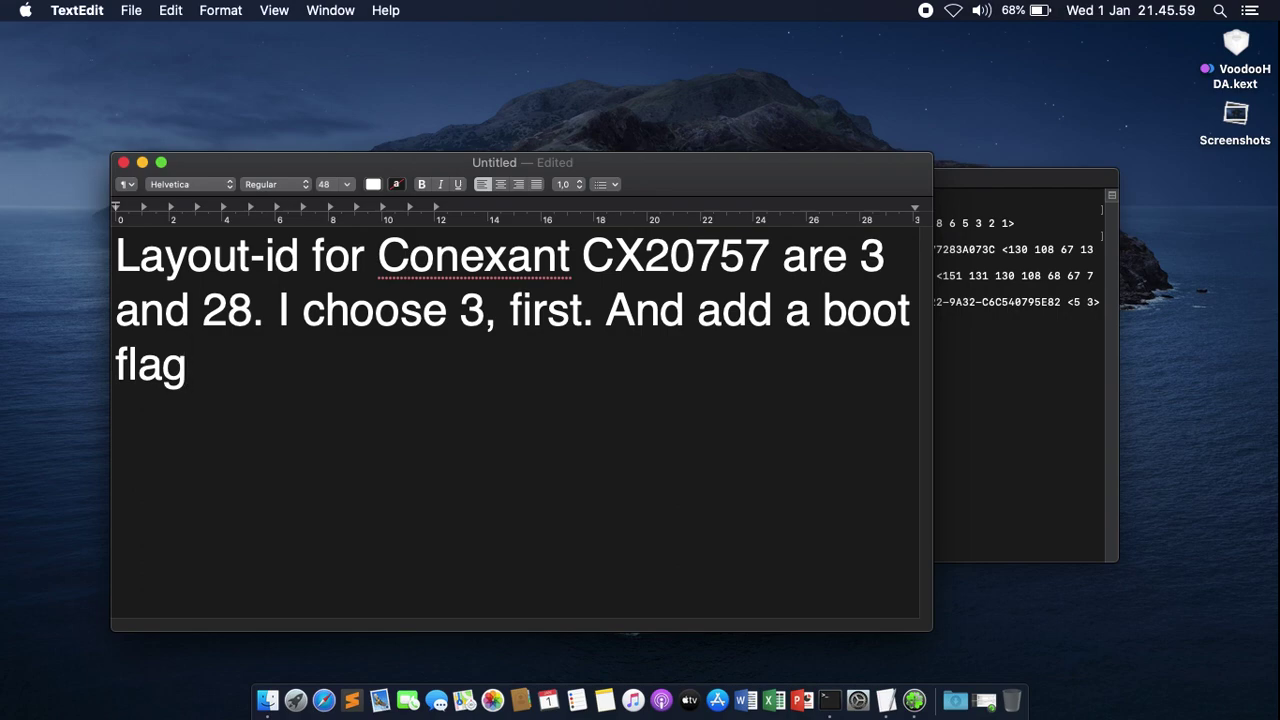
{"action": "type", "text": ": alcid=3"}
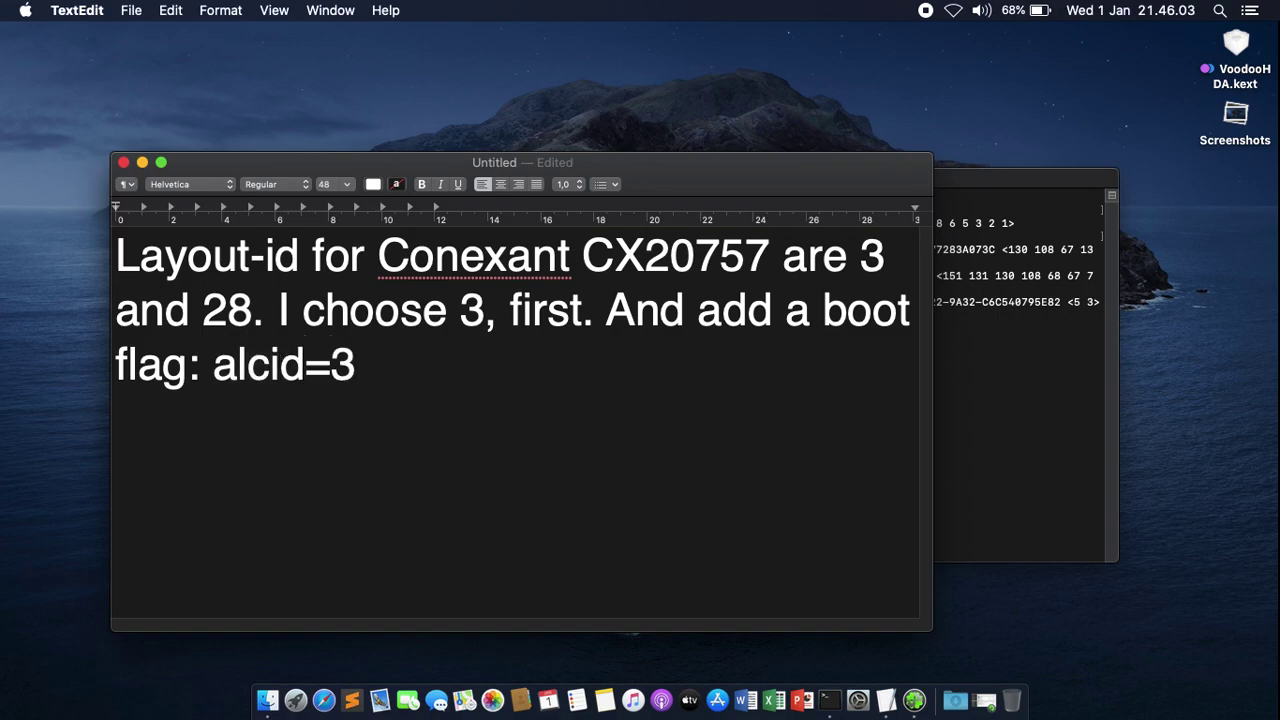
Step: Below a blank line, add the instruction "Add it to info.plist file"
{"action": "key", "text": "Return"}
{"action": "key", "text": "Return"}
{"action": "type", "text": "Add i"}
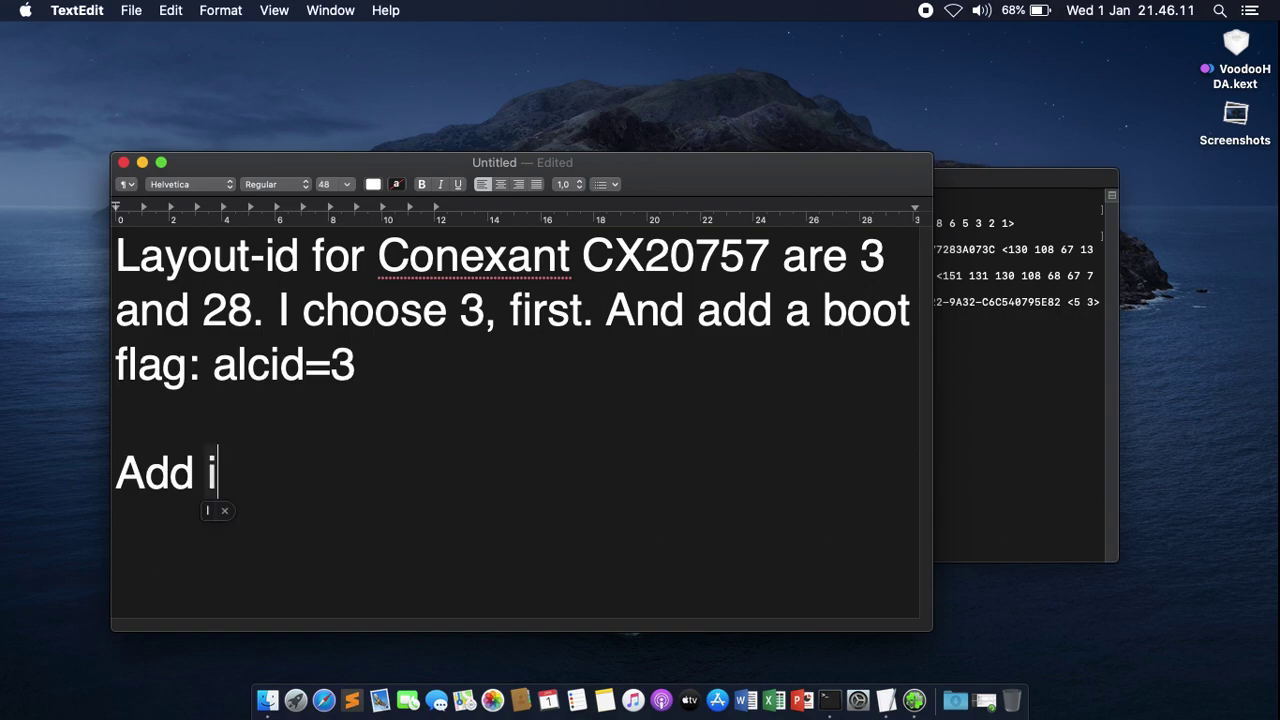
{"action": "type", "text": "t to"}
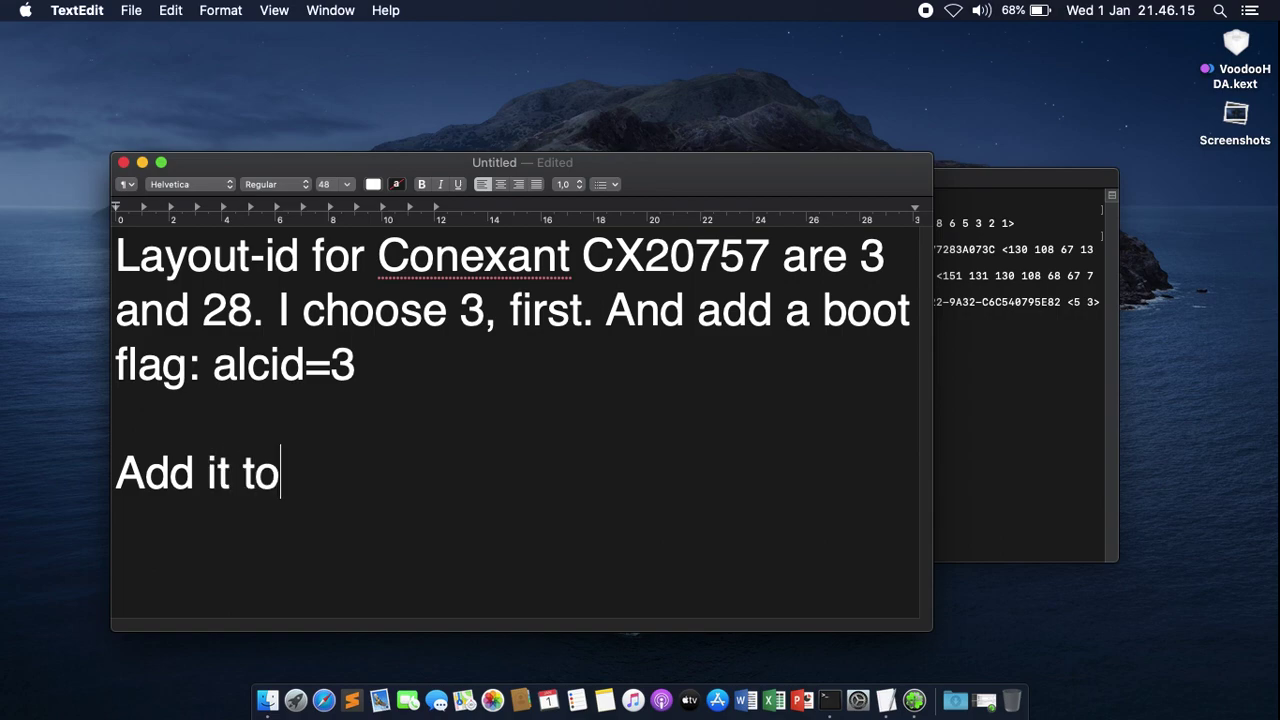
{"action": "type", "text": " info.plis"}
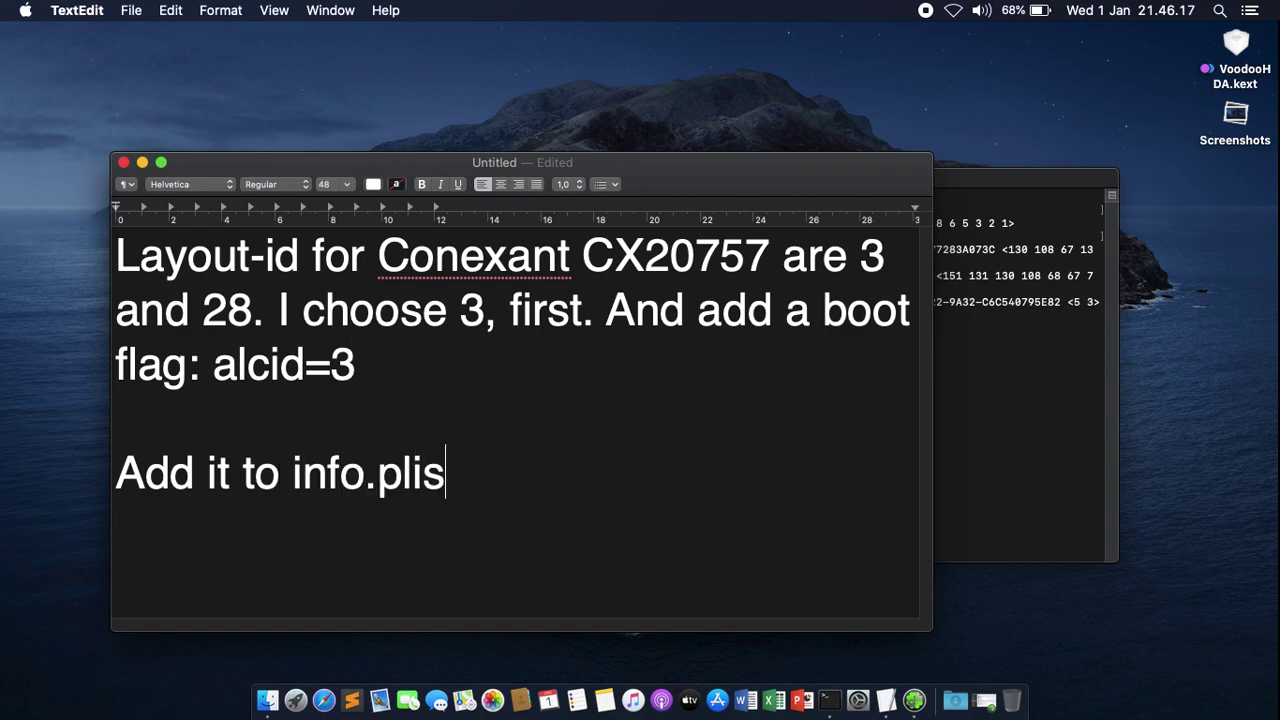
{"action": "type", "text": "t file"}
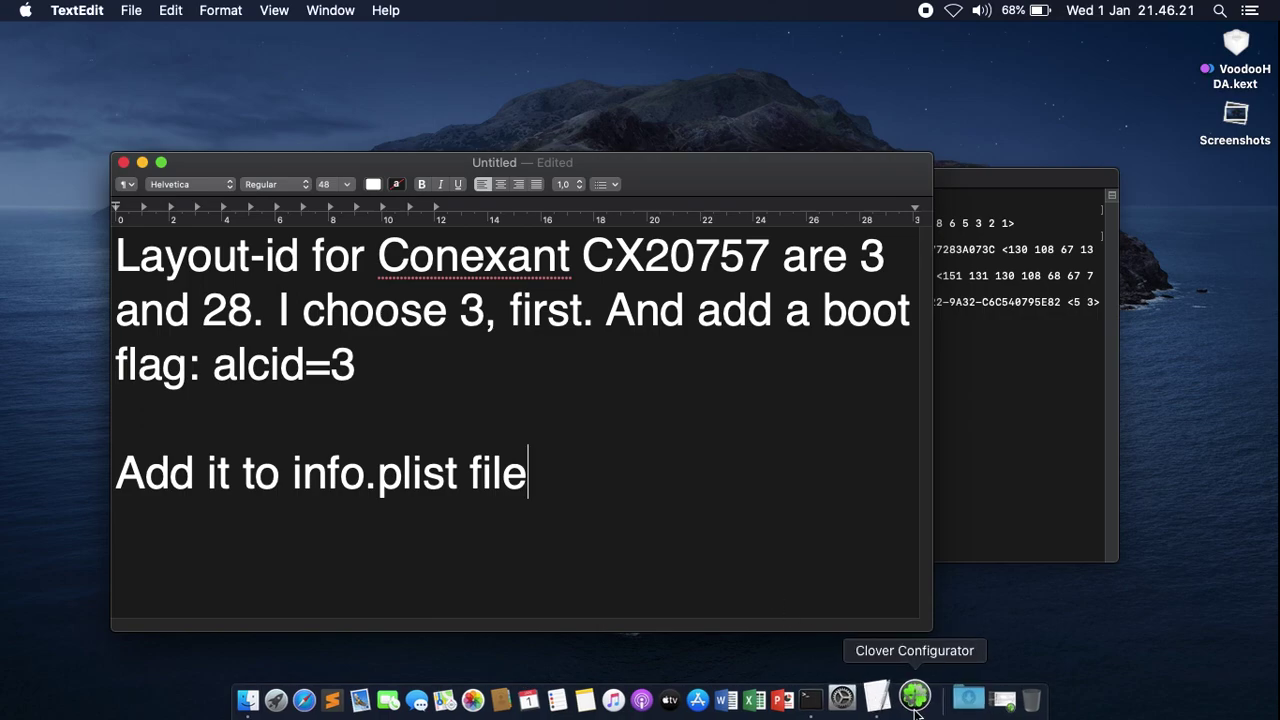
Step: Switch to Clover Configurator, open the mounted EFI partition of disk0s1, and select config.plist inside EFI/CLOVER
{"action": "left_click", "coordinate": [915, 698]}
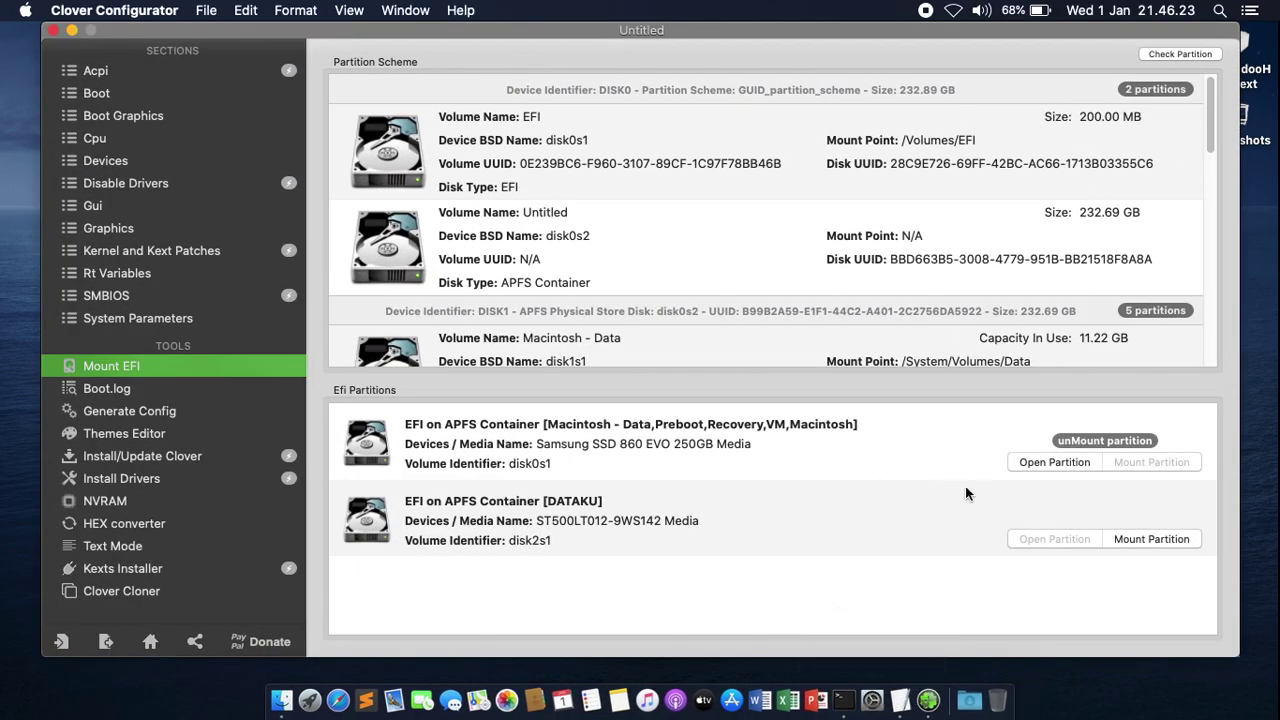
{"action": "left_click", "coordinate": [1045, 465]}
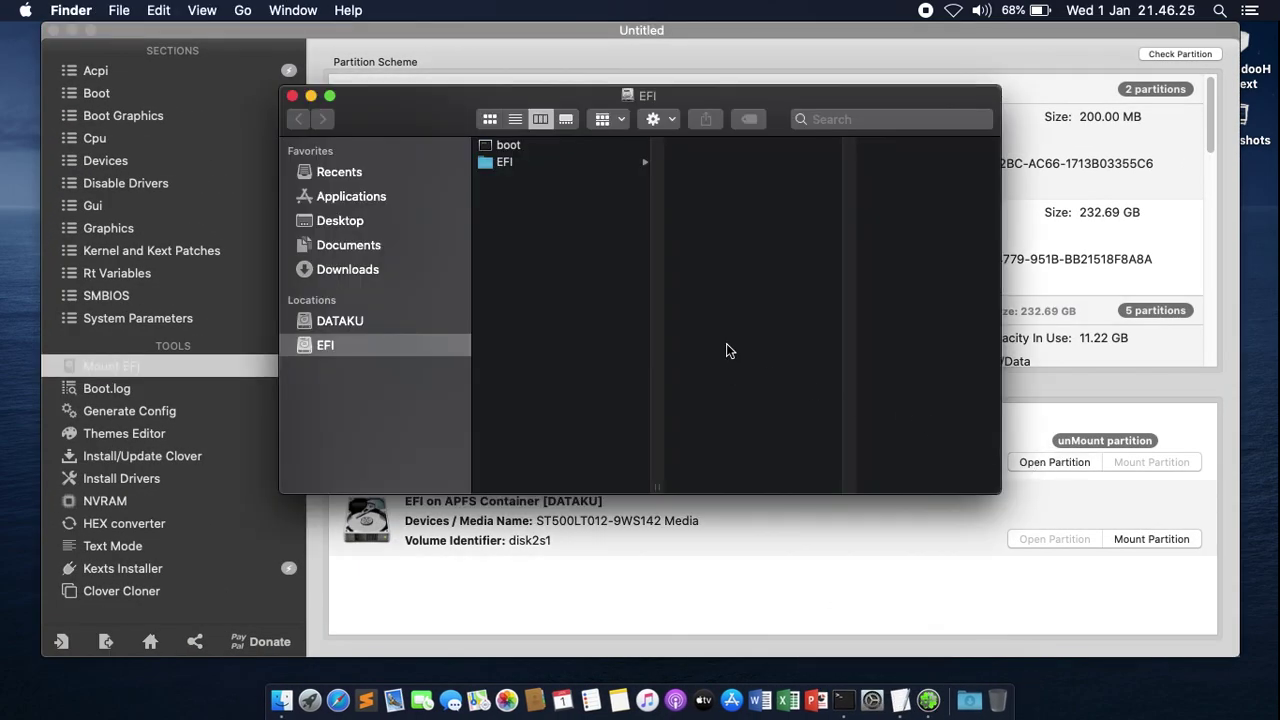
{"action": "left_click", "coordinate": [588, 162]}
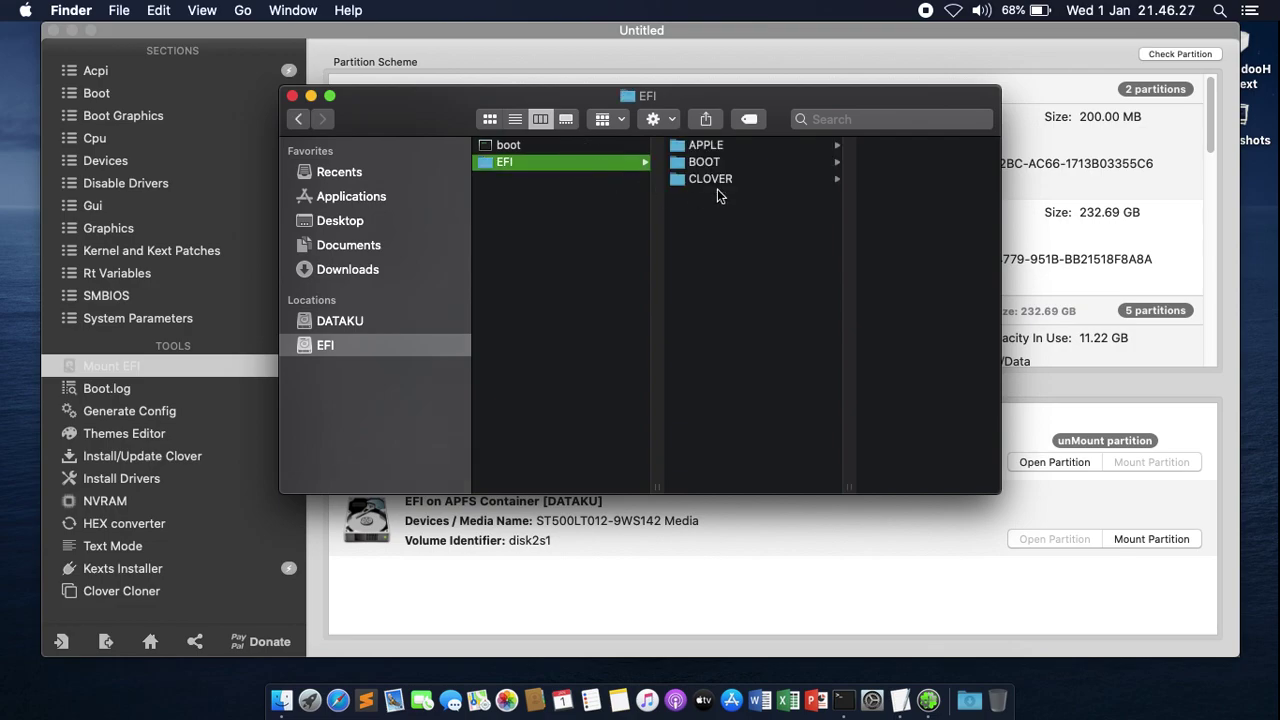
{"action": "left_click", "coordinate": [712, 180]}
{"action": "left_click", "coordinate": [872, 180]}
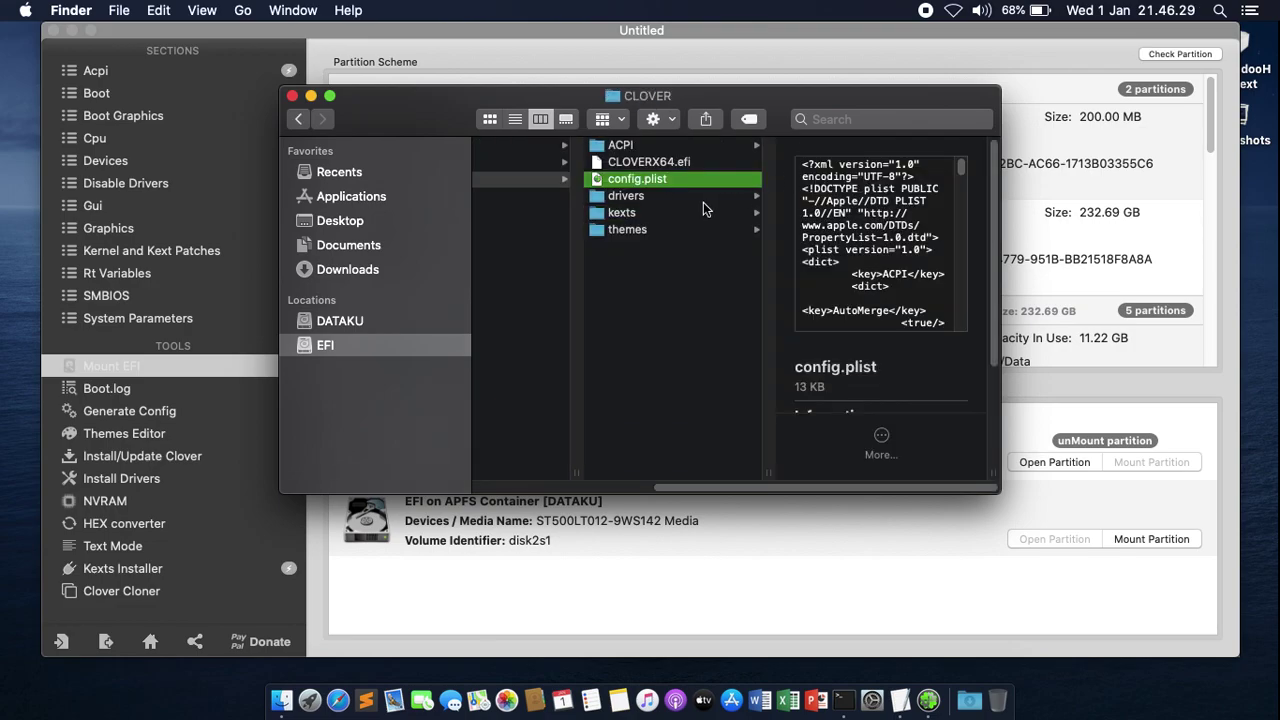
Step: Switch to the TextEdit note and replace "info.plist" with "config.plist" in its last line
{"action": "left_click", "coordinate": [900, 697]}
{"action": "double_click", "coordinate": [343, 463]}
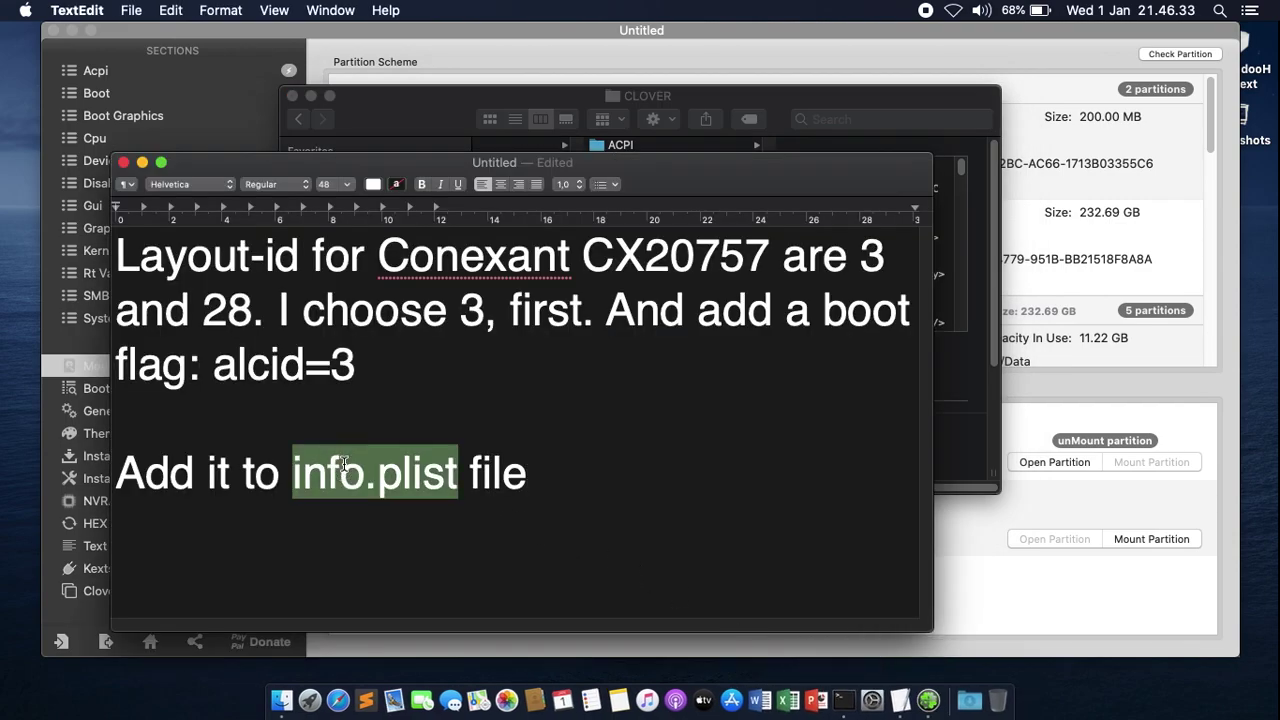
{"action": "type", "text": "config.plis"}
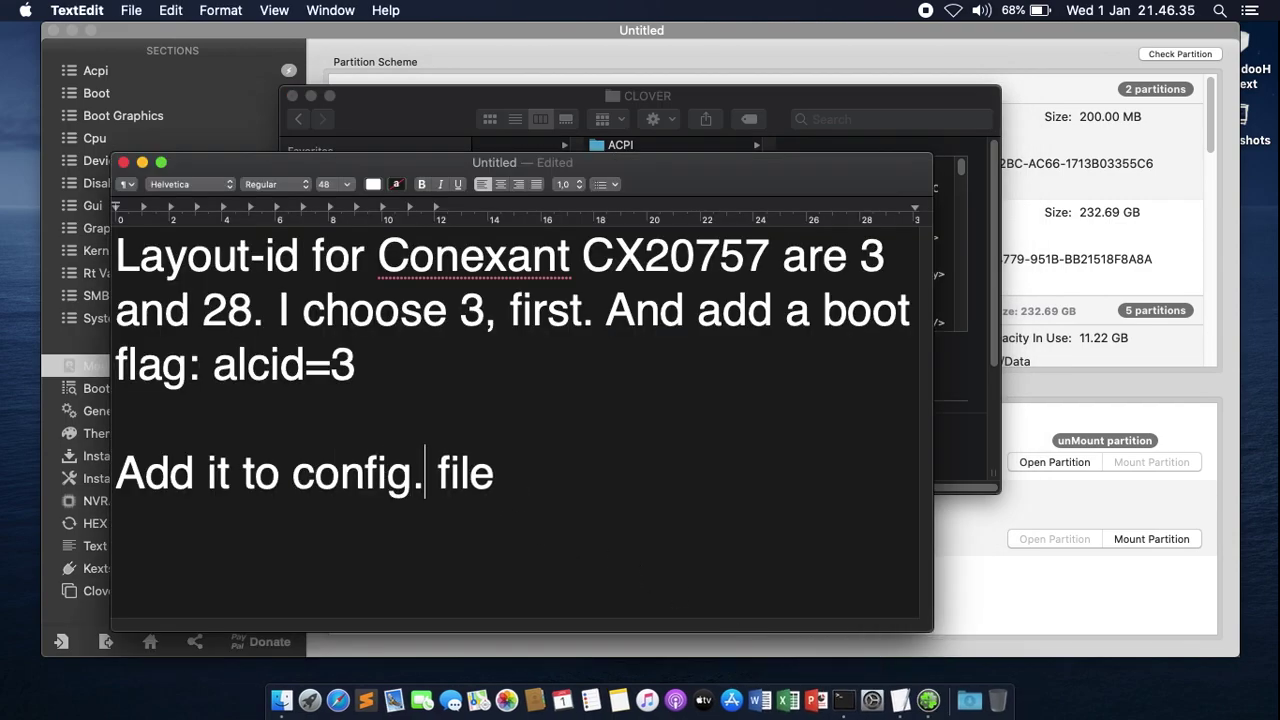
{"action": "type", "text": "t"}
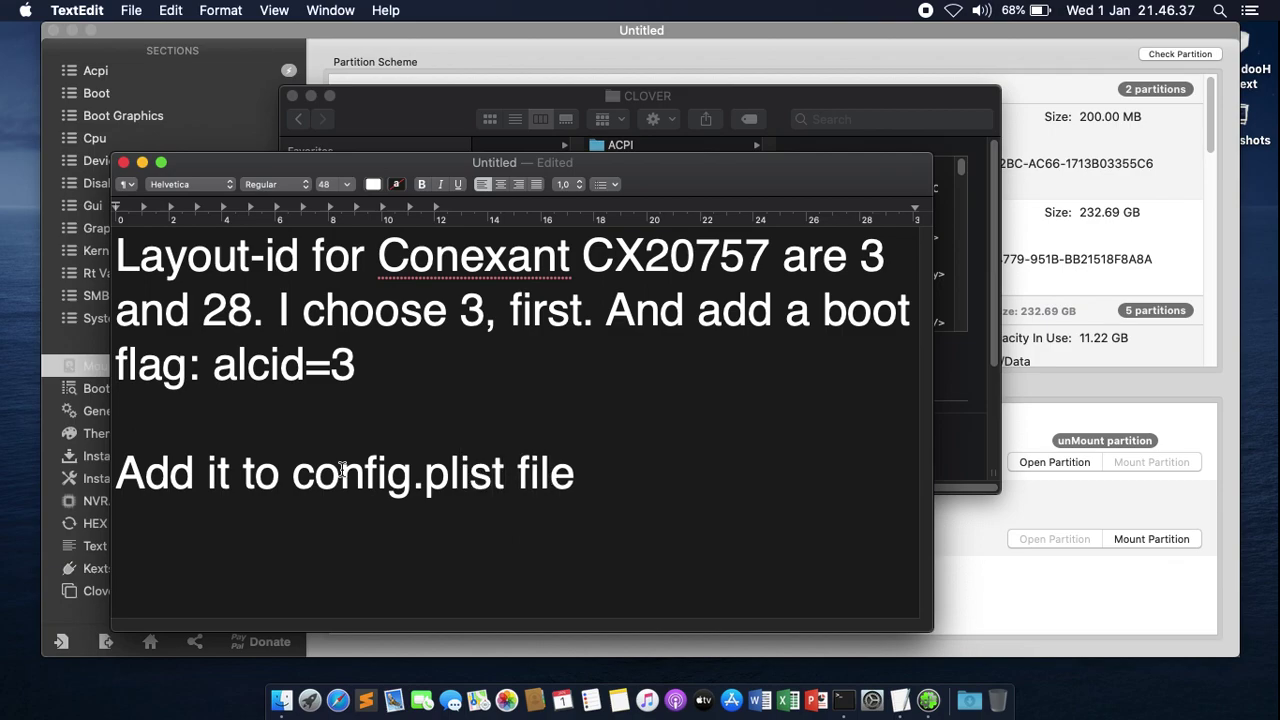
Step: Open config.plist from the CLOVER folder in Clover Configurator and add the boot argument alcid=3
{"action": "left_click", "coordinate": [955, 338]}
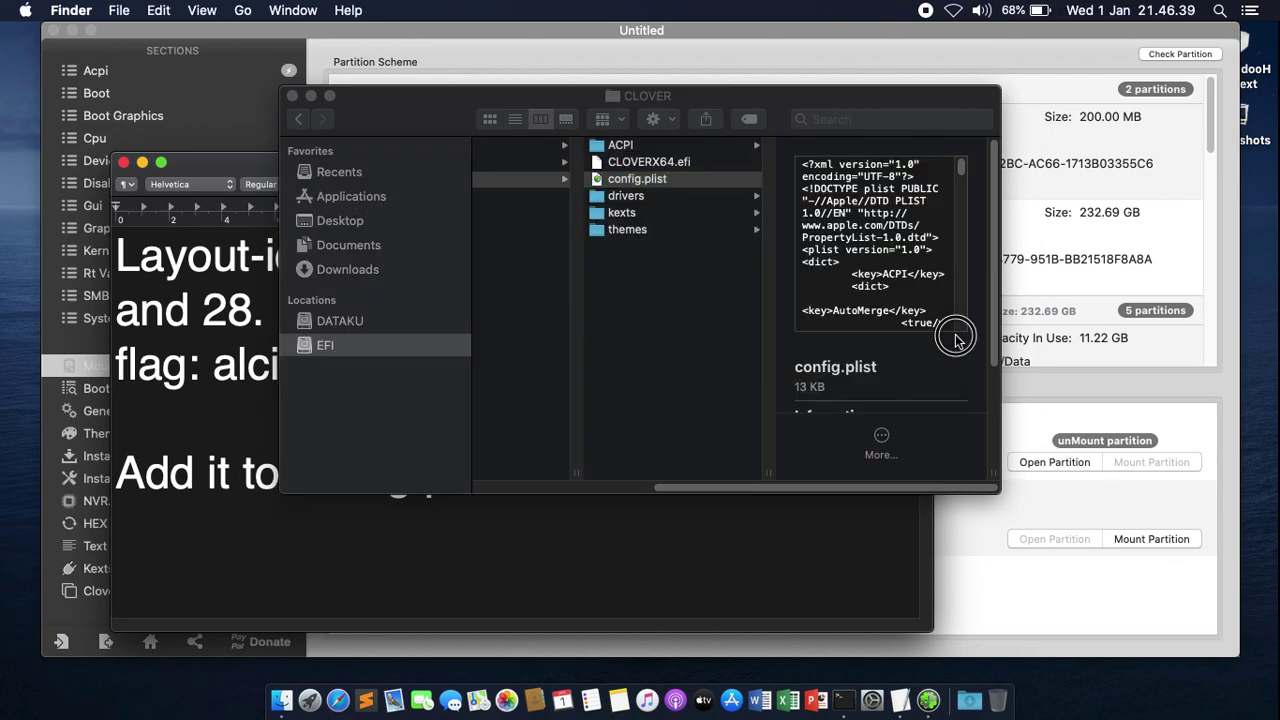
{"action": "double_click", "coordinate": [666, 180]}
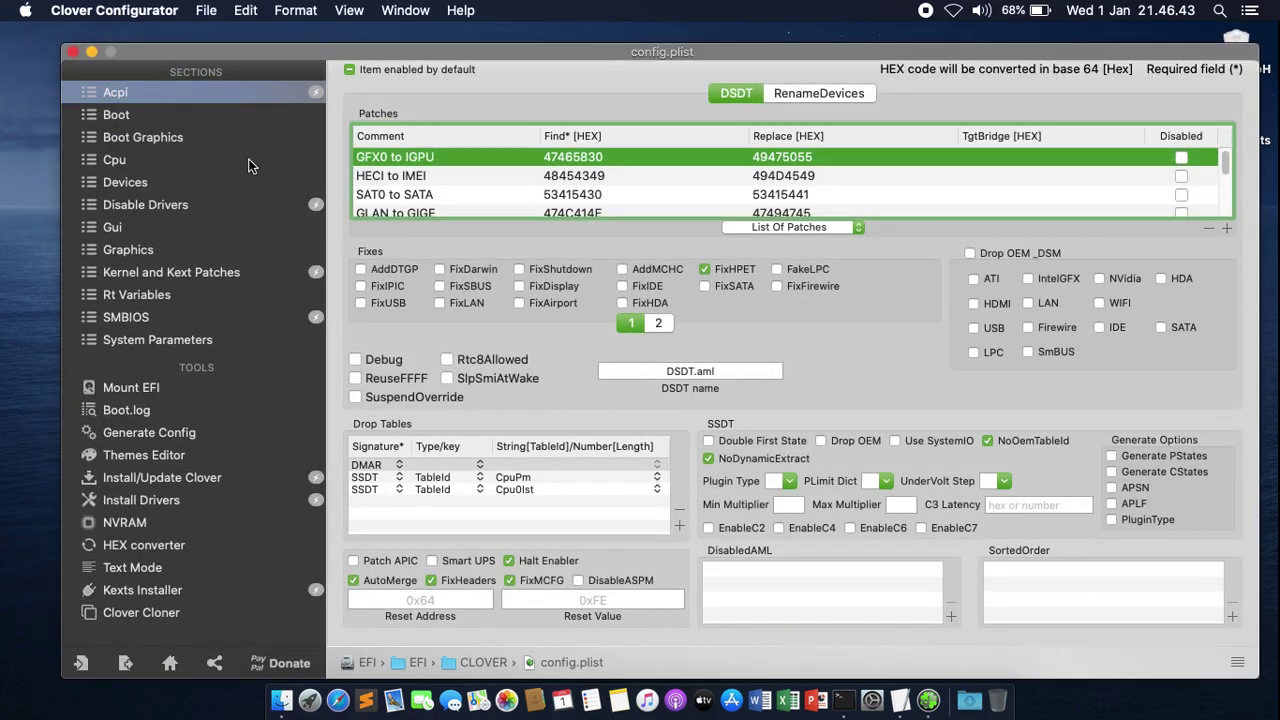
{"action": "left_click", "coordinate": [205, 114]}
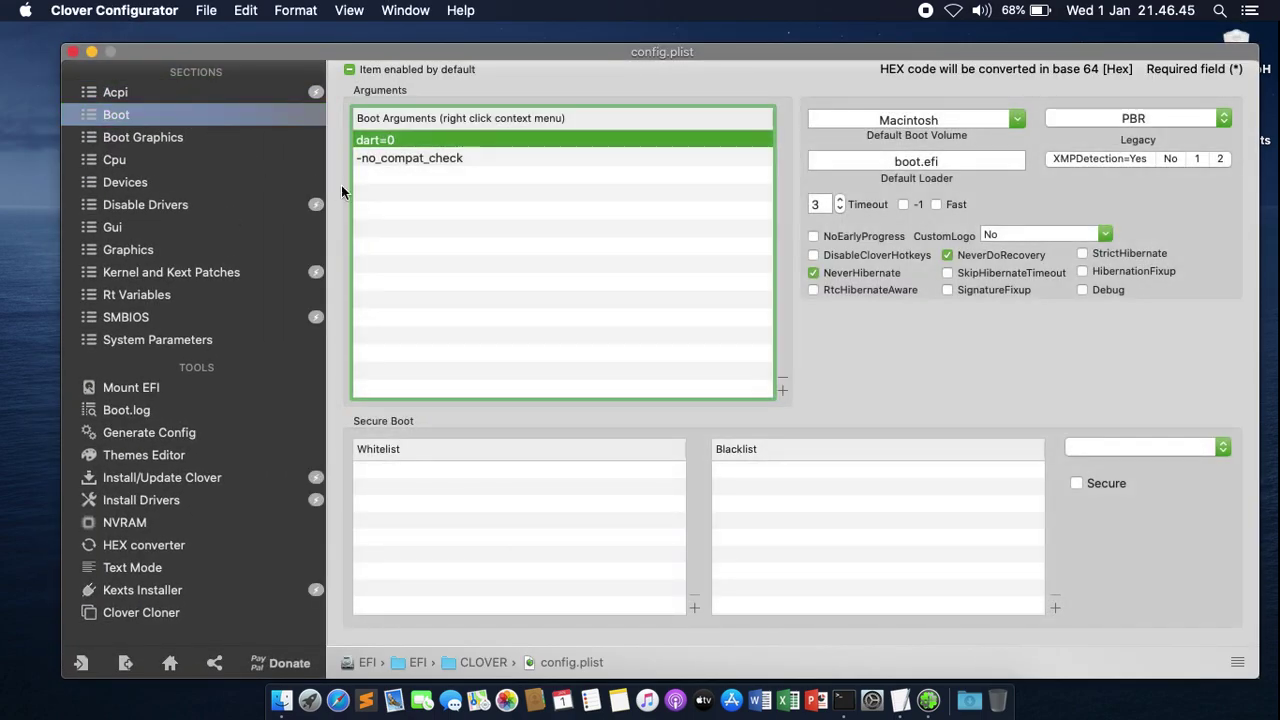
{"action": "left_click", "coordinate": [782, 390]}
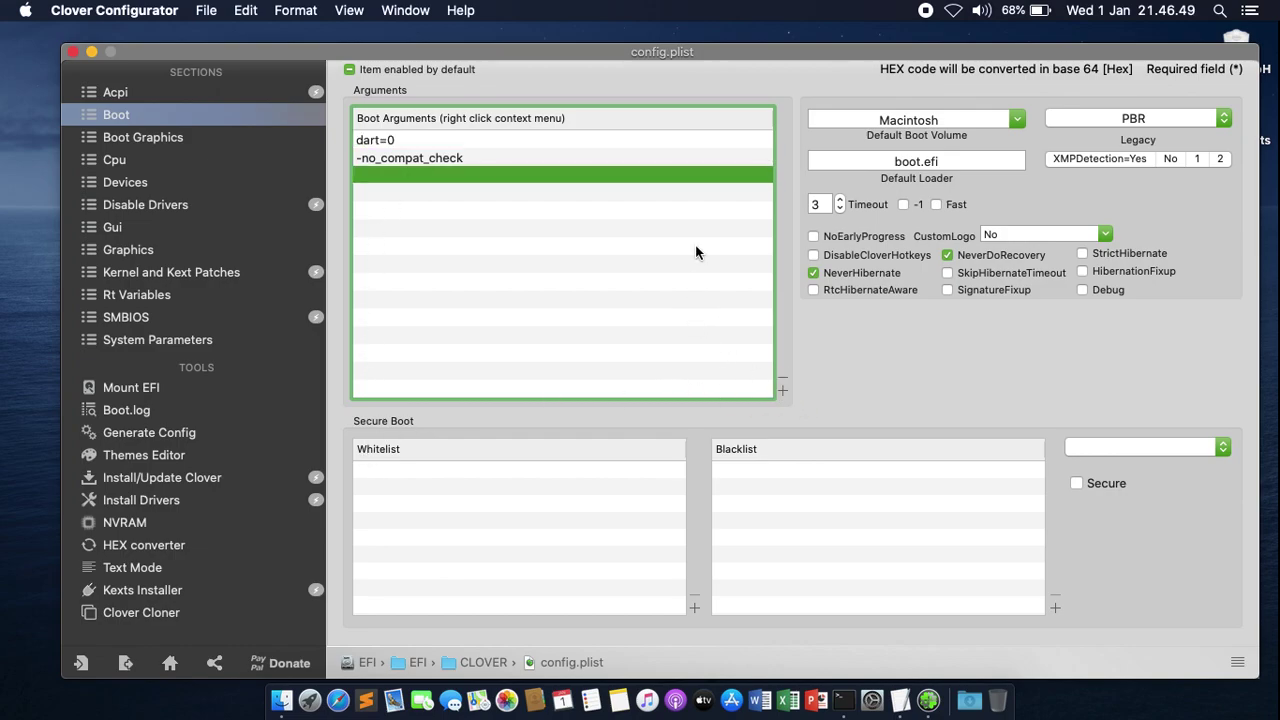
{"action": "double_click", "coordinate": [429, 175]}
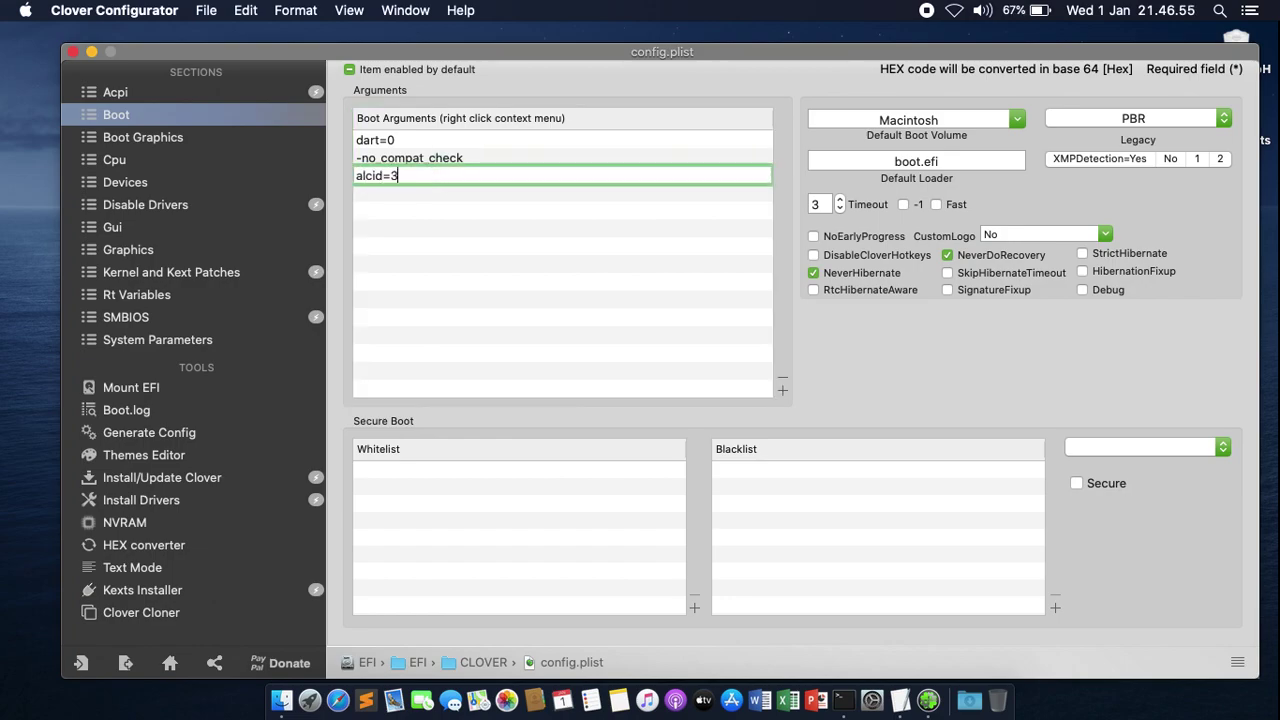
{"action": "key", "text": "Return"}
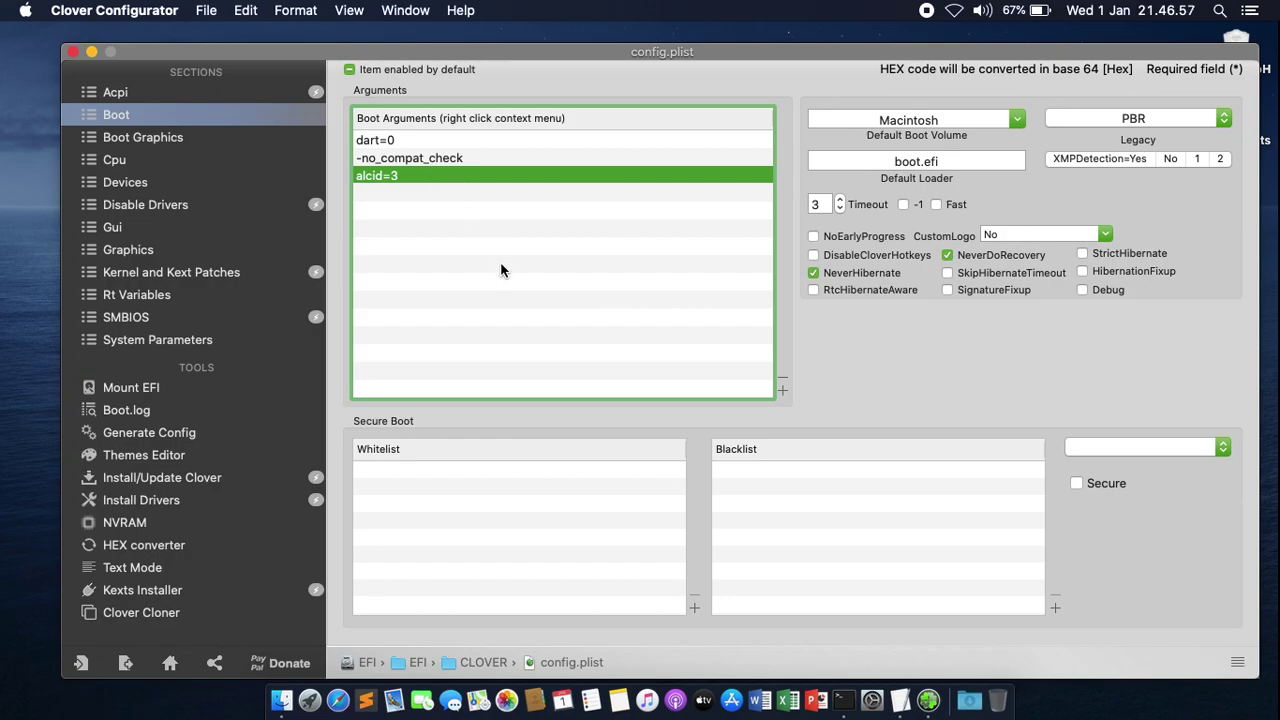
Step: Show the Acpi section of config.plist, switch to TextEdit and replace the whole note with "Enable FixHPET"
{"action": "left_click", "coordinate": [247, 94]}
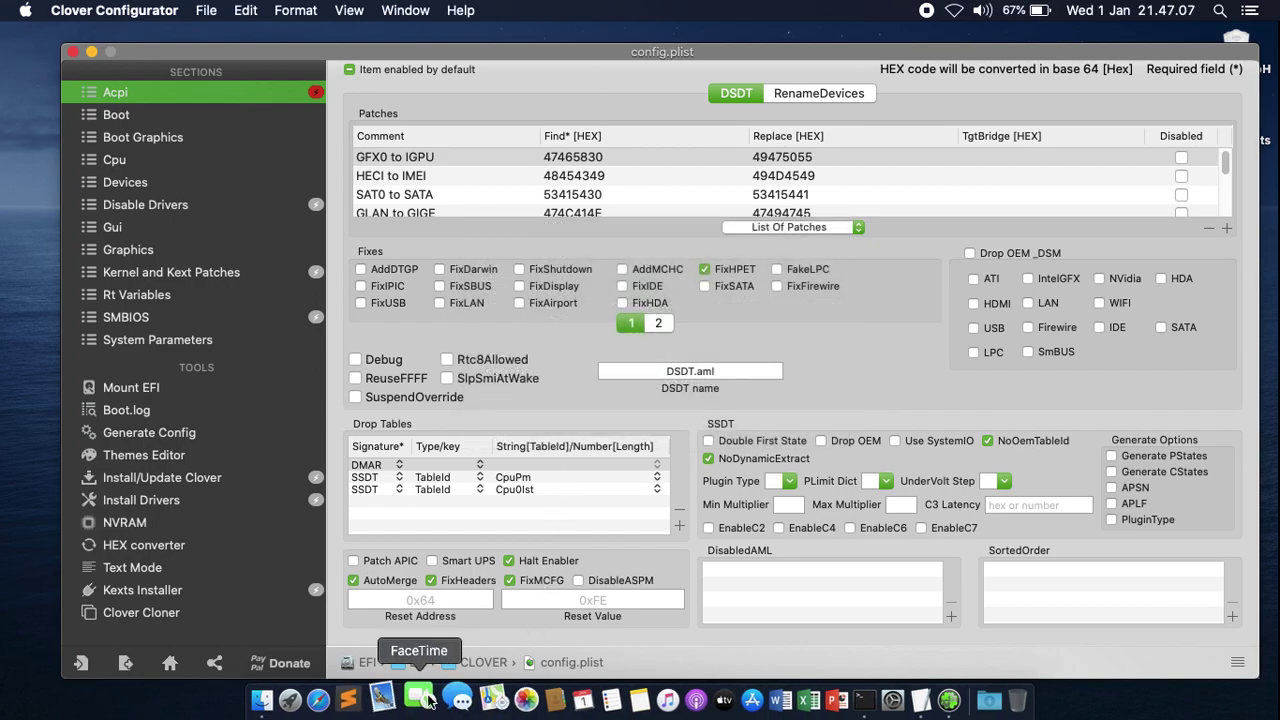
{"action": "left_click", "coordinate": [899, 703]}
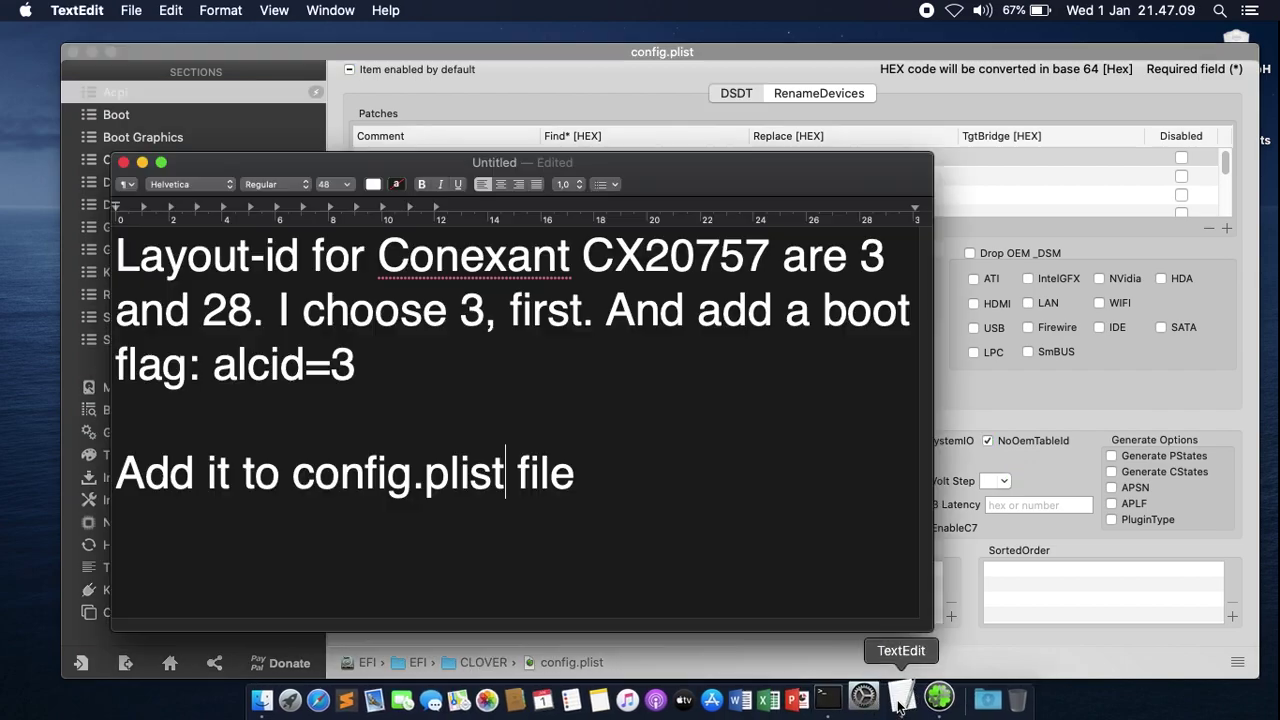
{"action": "left_click_drag", "start_coordinate": [569, 161], "coordinate": [766, 200]}
{"action": "left_click_drag", "start_coordinate": [771, 537], "coordinate": [283, 175]}
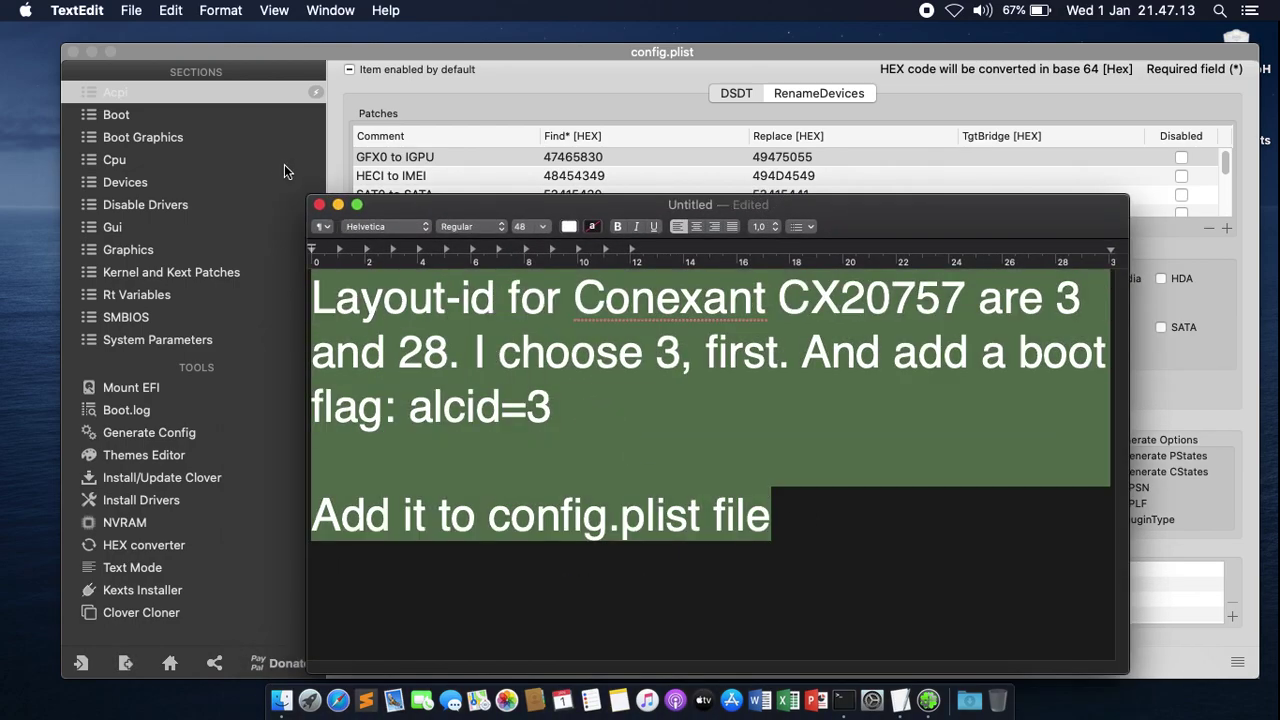
{"action": "key", "text": "BackSpace"}
{"action": "type", "text": "Enable"}
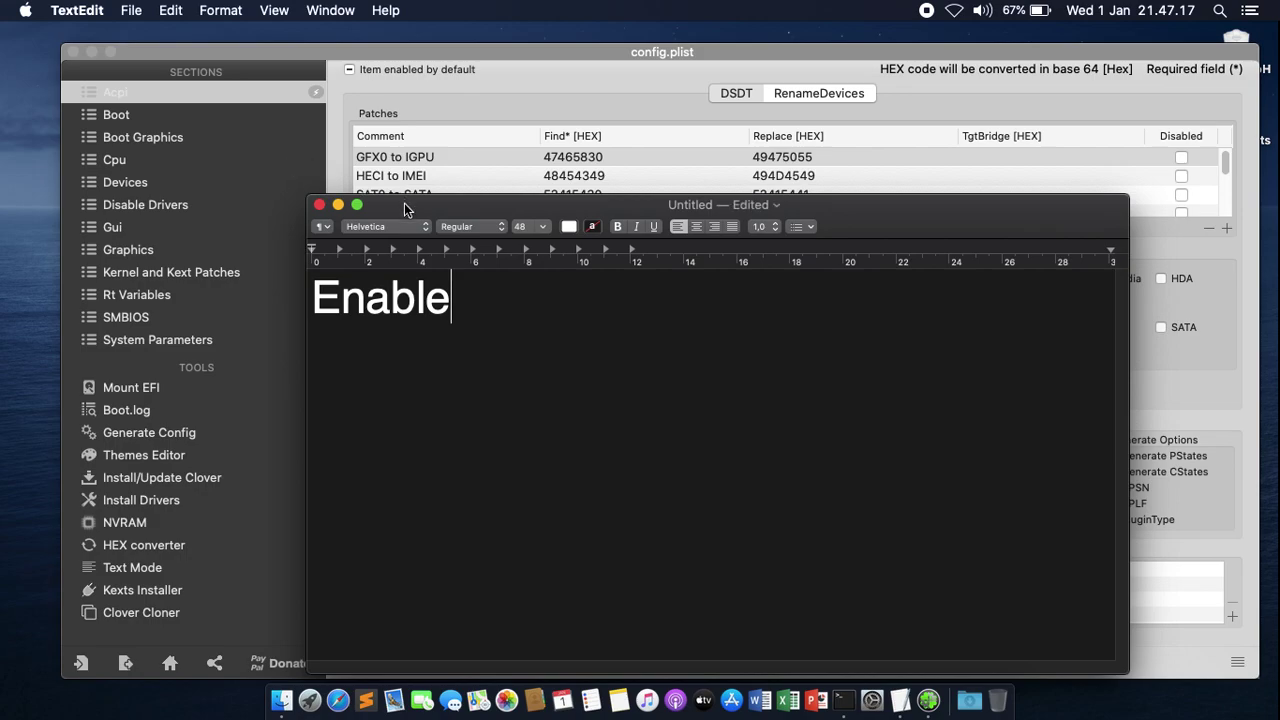
{"action": "left_click_drag", "start_coordinate": [403, 208], "coordinate": [337, 370]}
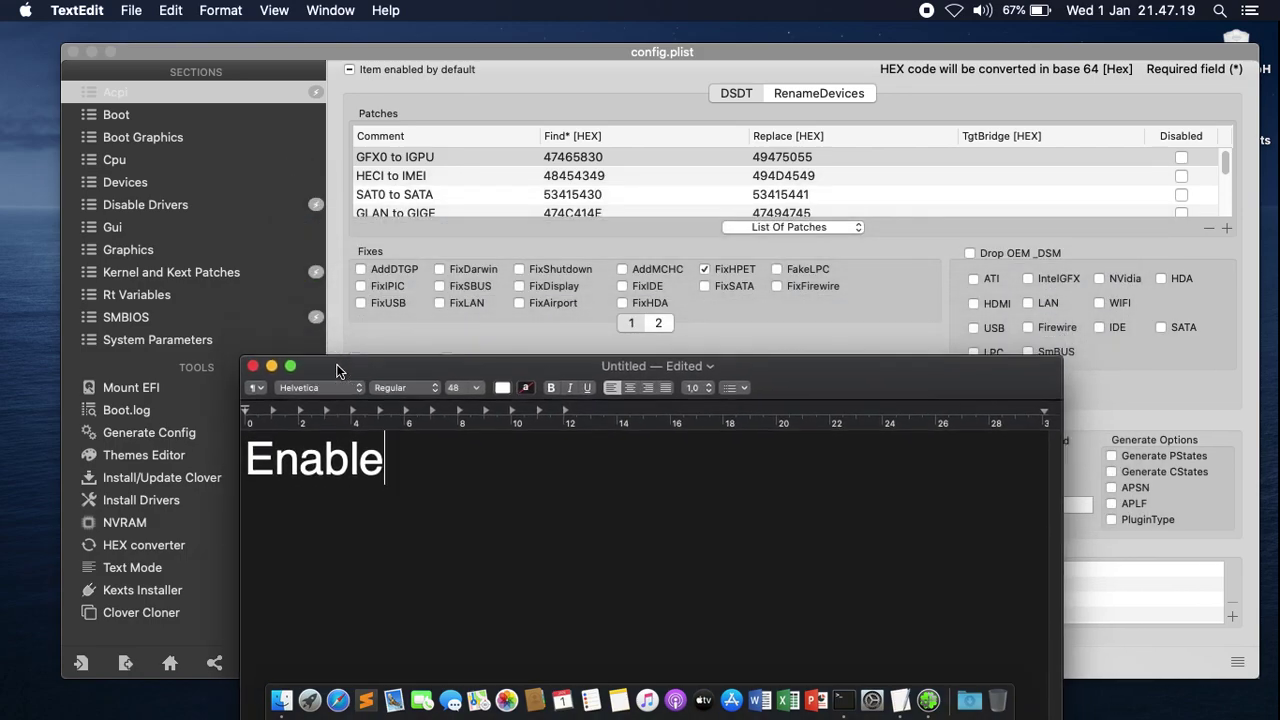
{"action": "type", "text": "FixHPET"}
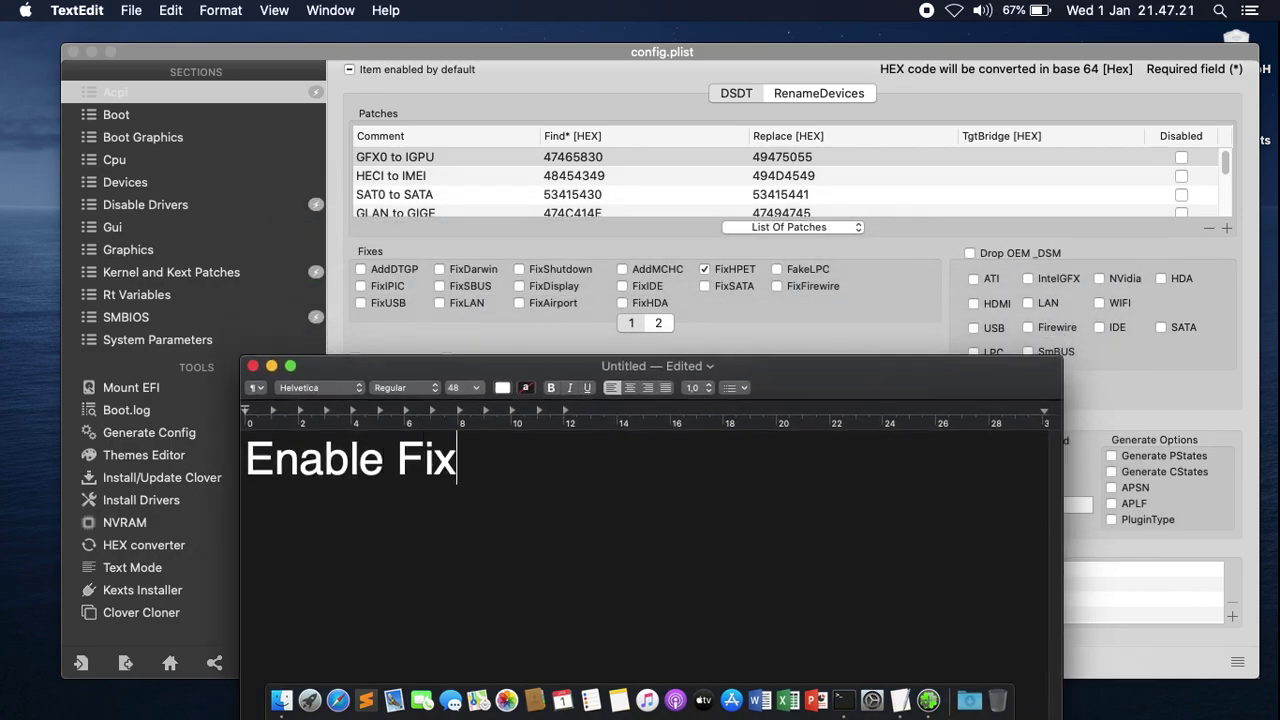
Step: Replace the whole TextEdit note with "After that, please Reboot you Hackintosh."
{"action": "left_click", "coordinate": [1238, 166]}
{"action": "left_click_drag", "start_coordinate": [1223, 160], "coordinate": [1232, 213]}
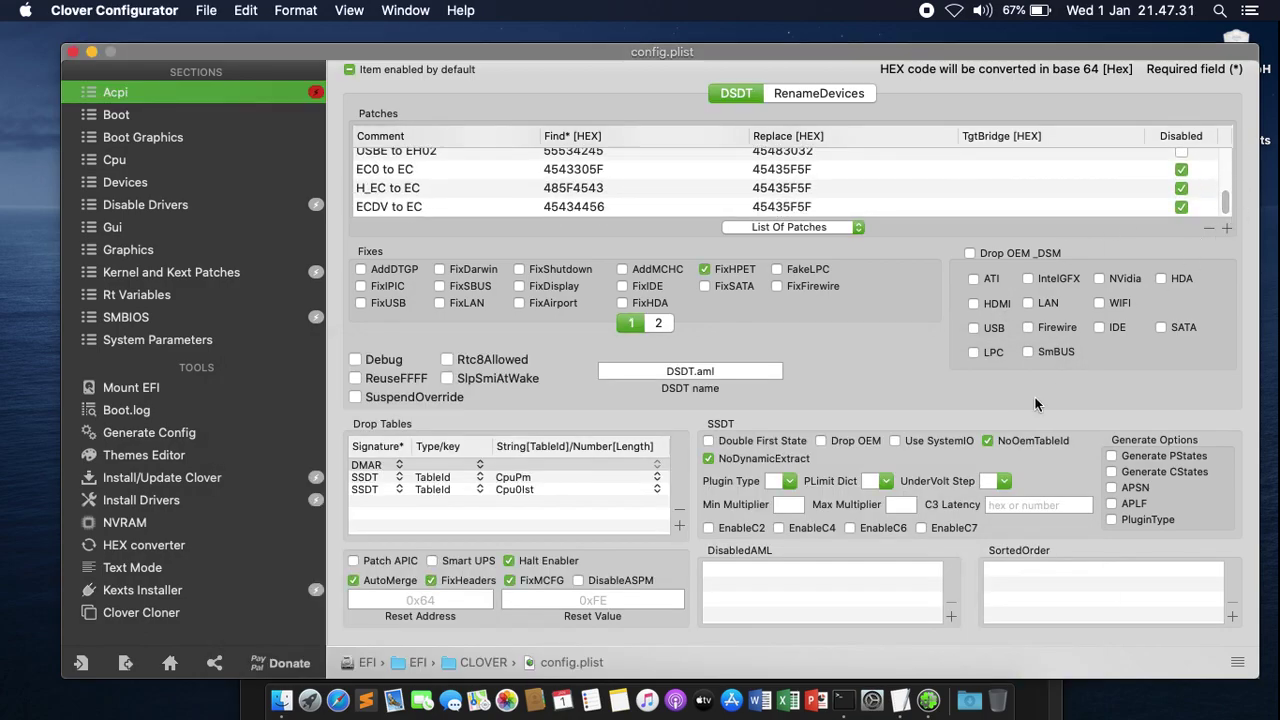
{"action": "left_click", "coordinate": [900, 700]}
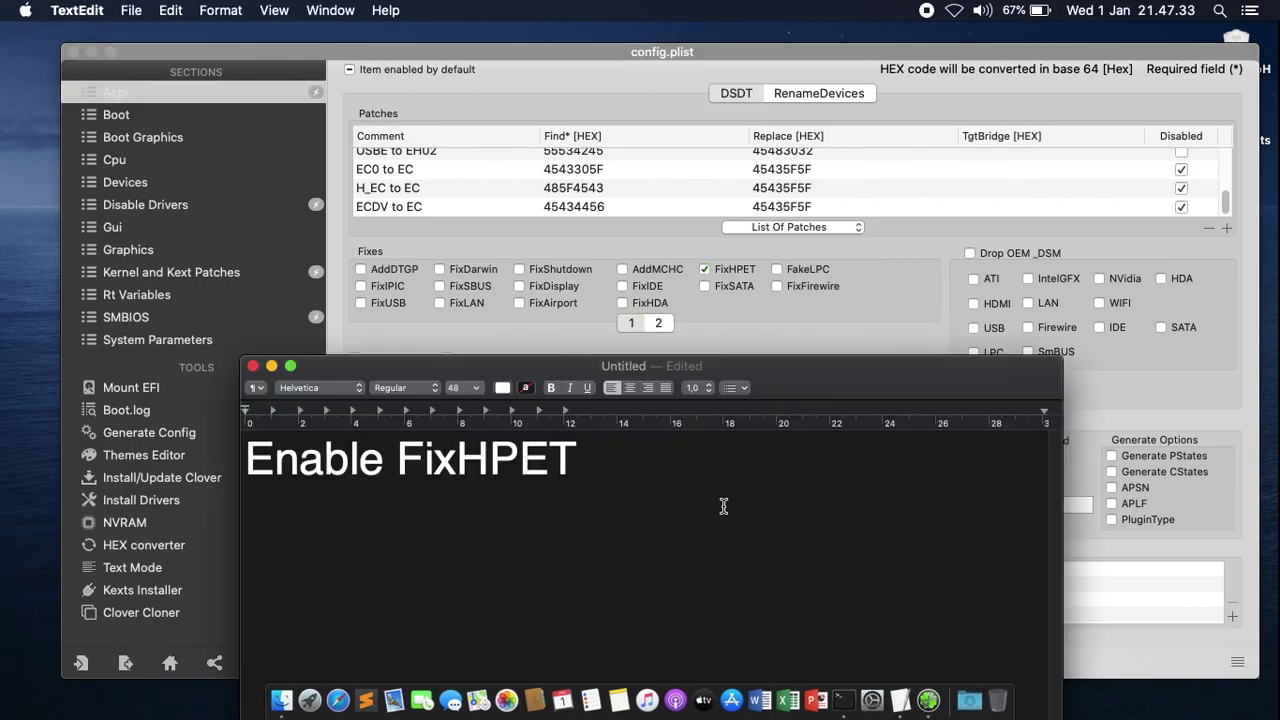
{"action": "left_click_drag", "start_coordinate": [566, 366], "coordinate": [586, 134]}
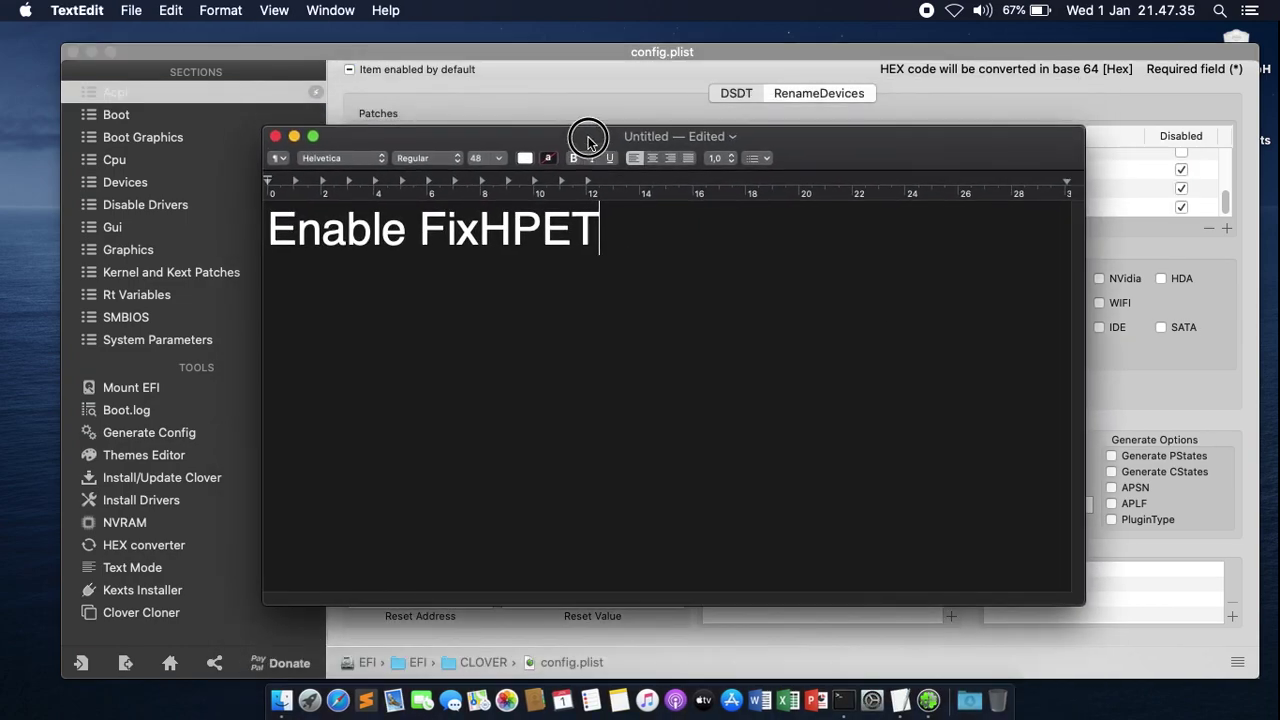
{"action": "left_click_drag", "start_coordinate": [643, 257], "coordinate": [293, 104]}
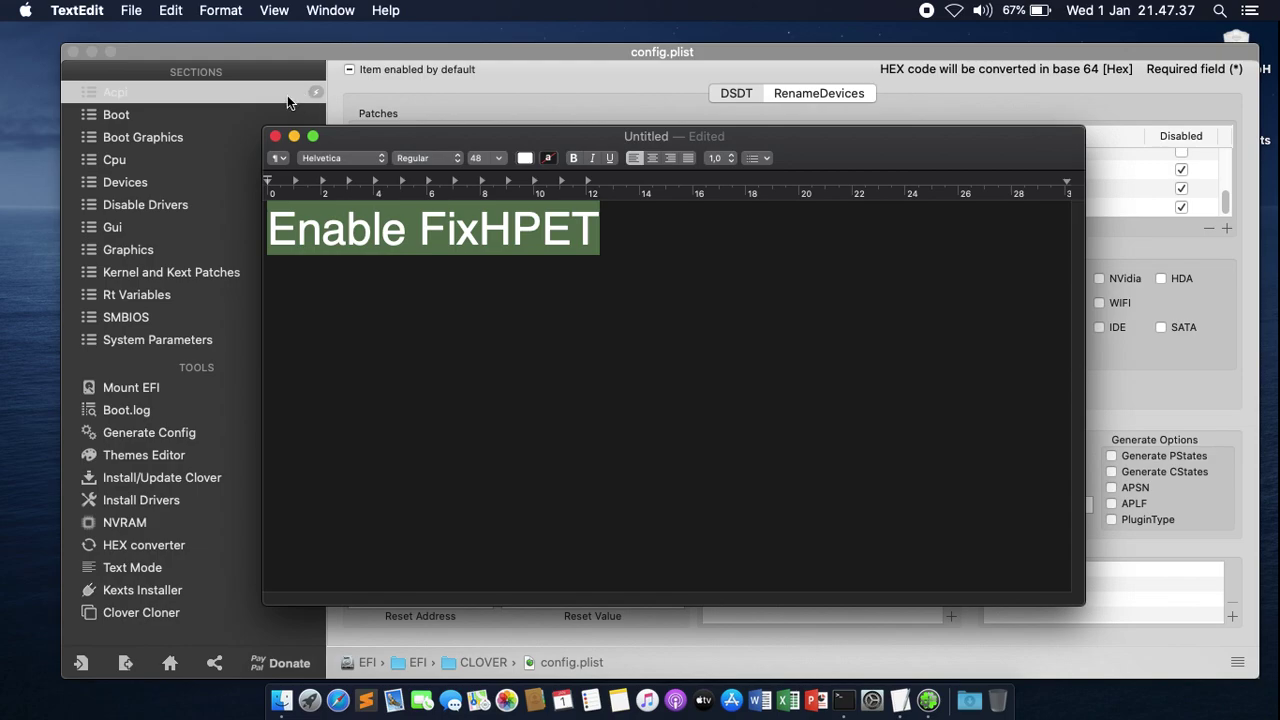
{"action": "type", "text": "After that"}
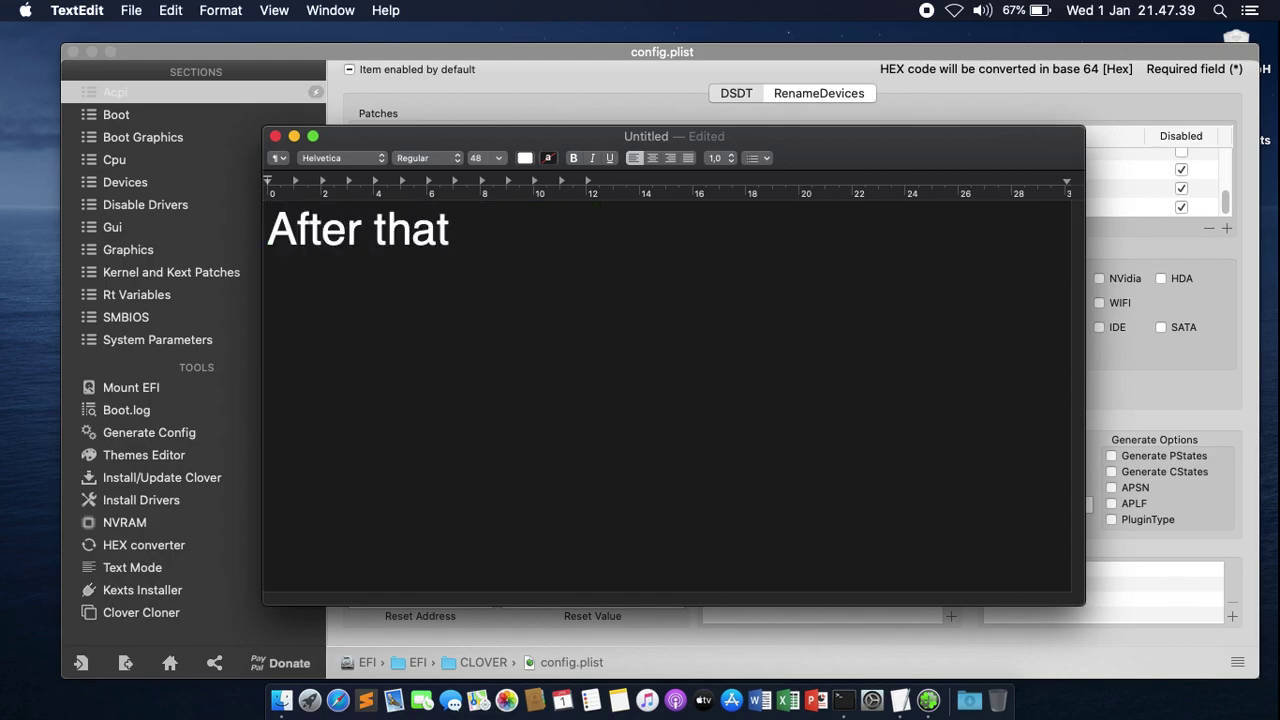
{"action": "type", "text": ", please "}
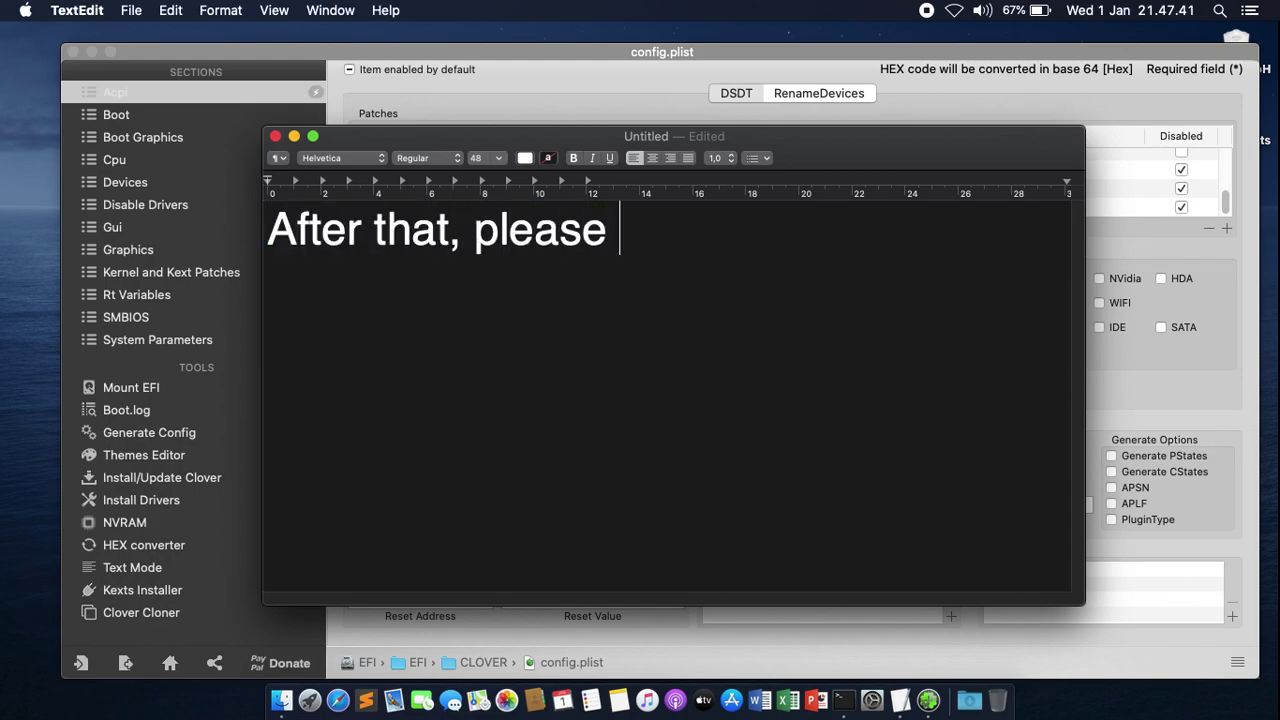
{"action": "type", "text": "Reboot you "}
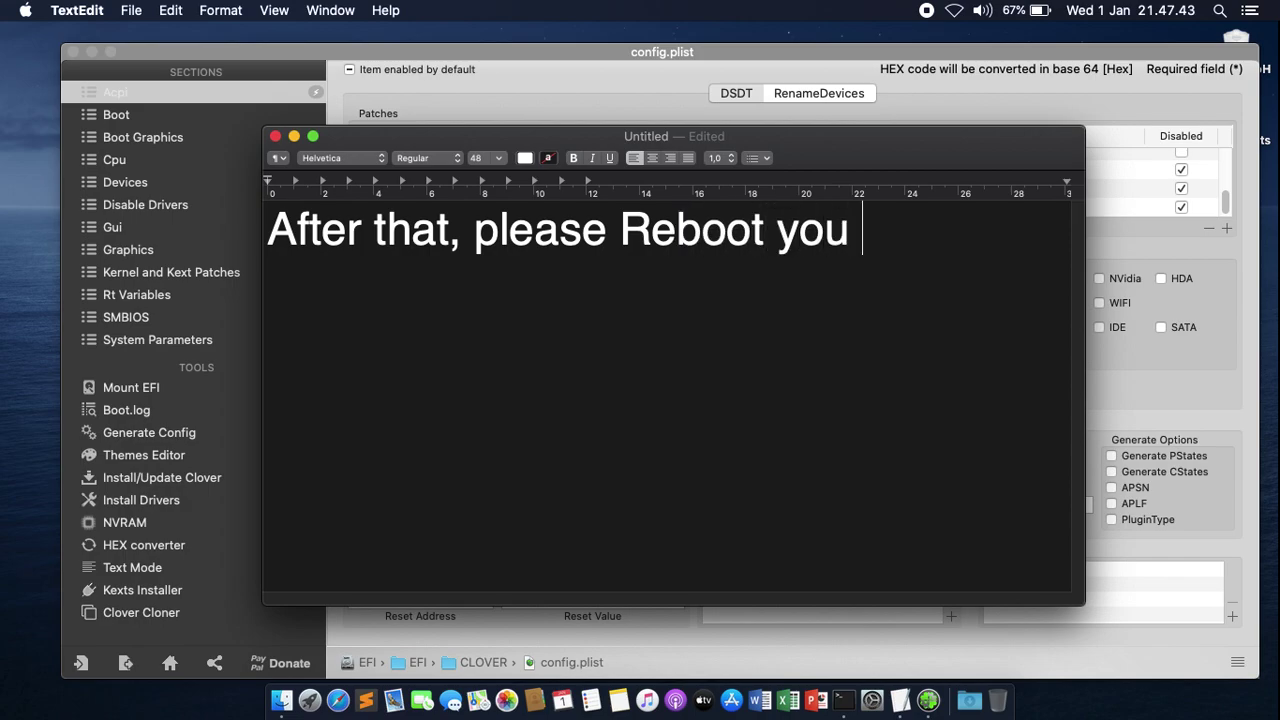
{"action": "type", "text": "Hackintos"}
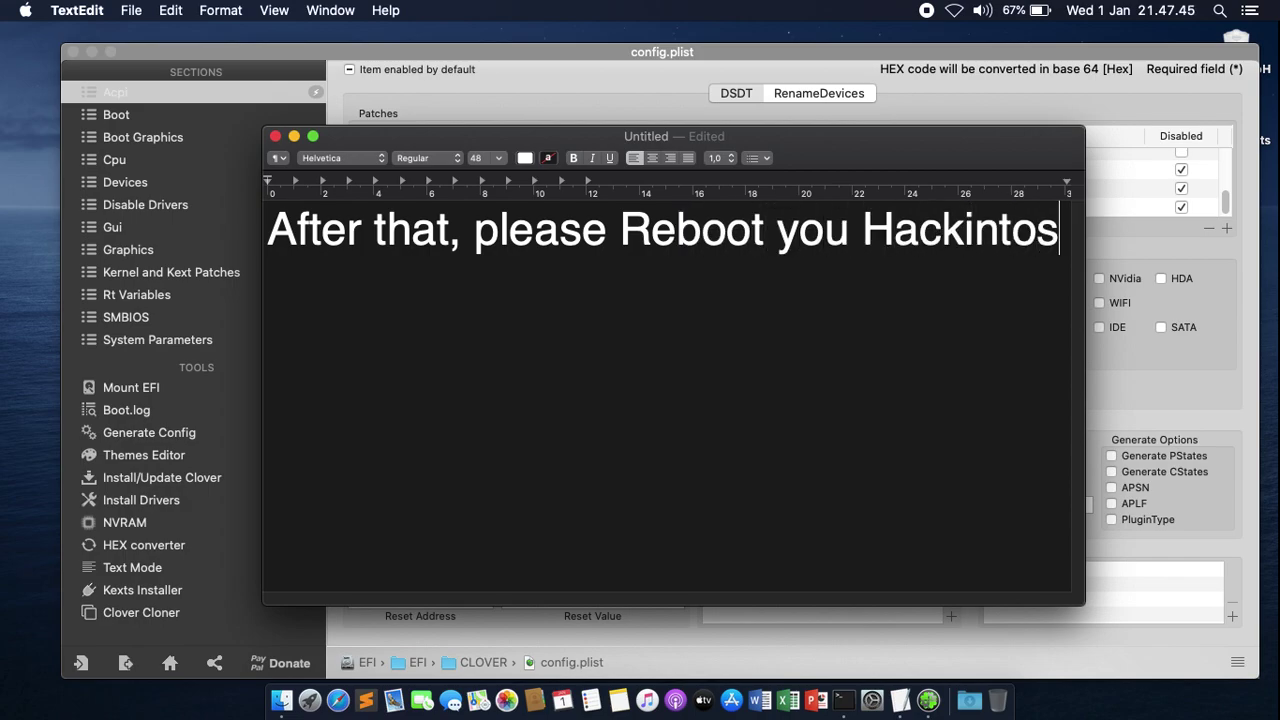
{"action": "type", "text": "h."}
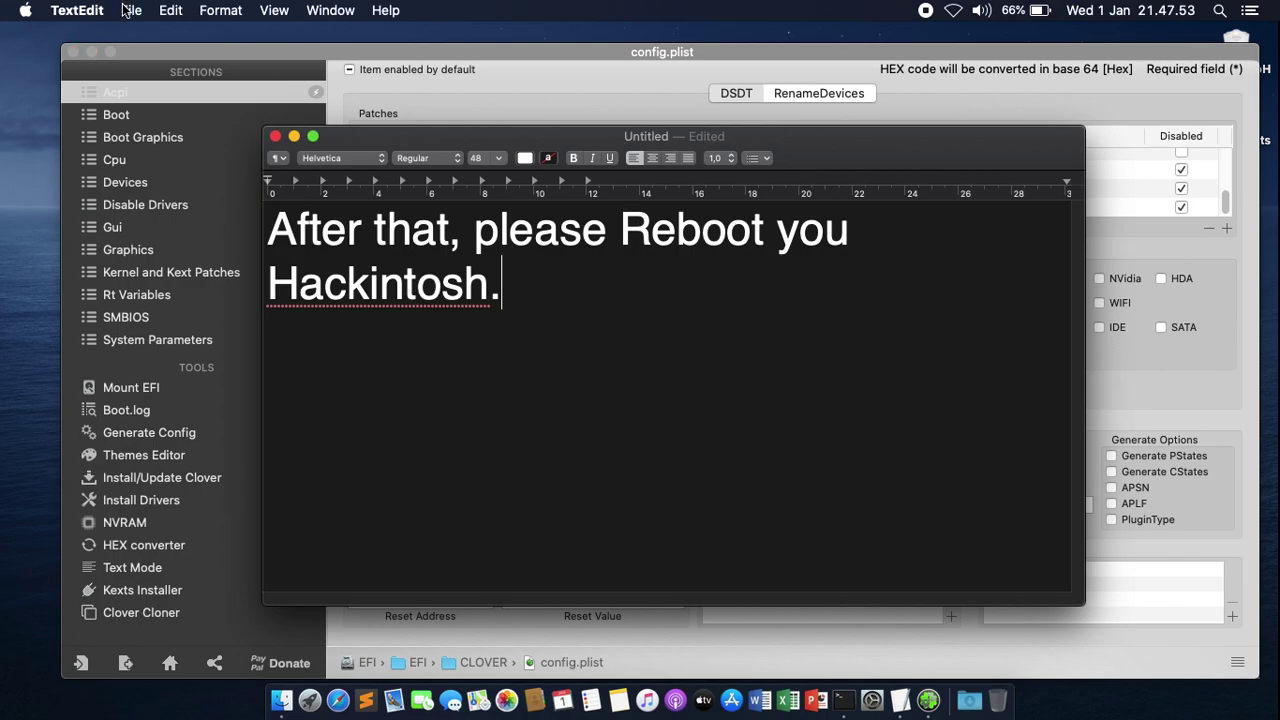
Step: Switch to Clover Configurator, save config.plist and quit the application
{"action": "left_click", "coordinate": [205, 58]}
{"action": "left_click", "coordinate": [199, 11]}
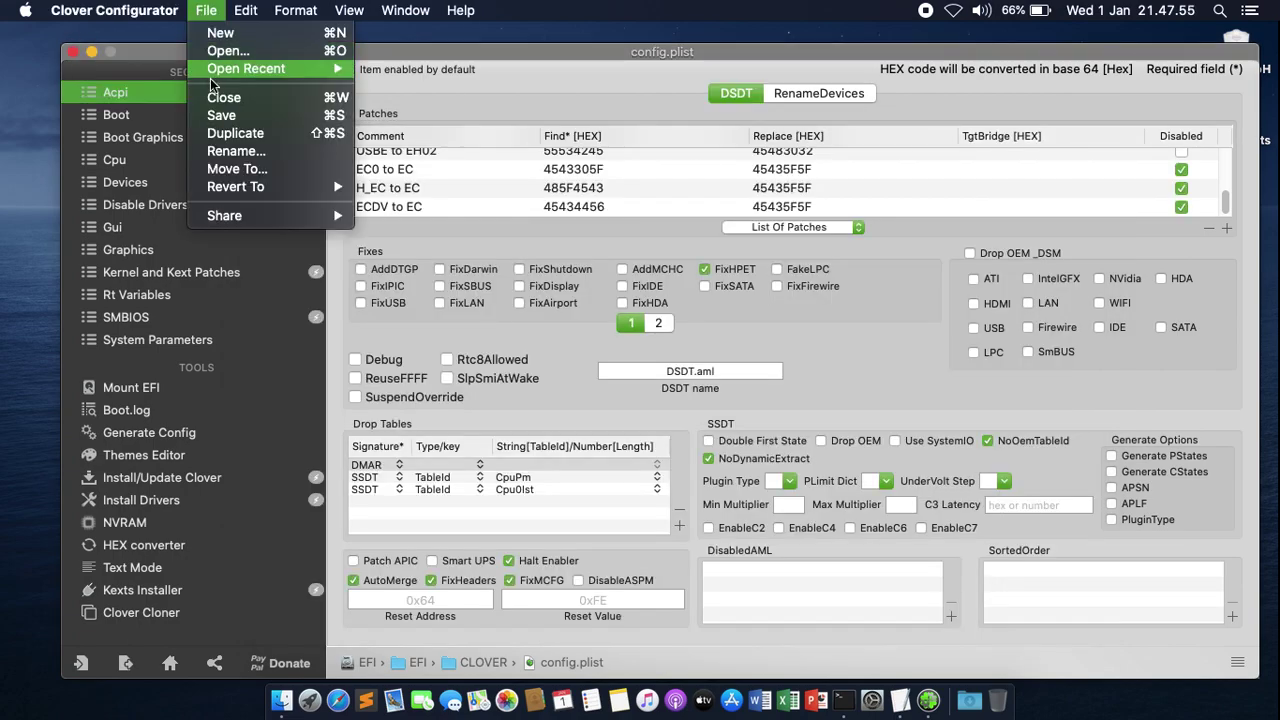
{"action": "mouse_move", "coordinate": [137, 8]}
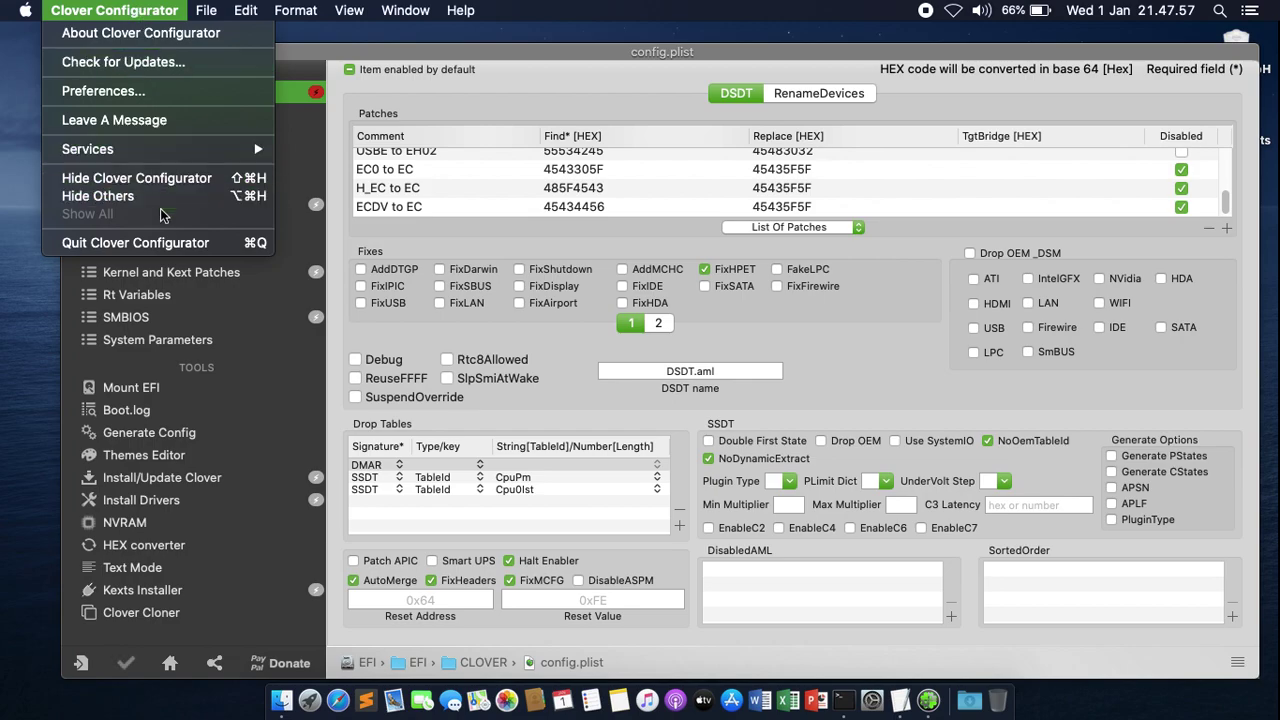
{"action": "left_click", "coordinate": [135, 243]}
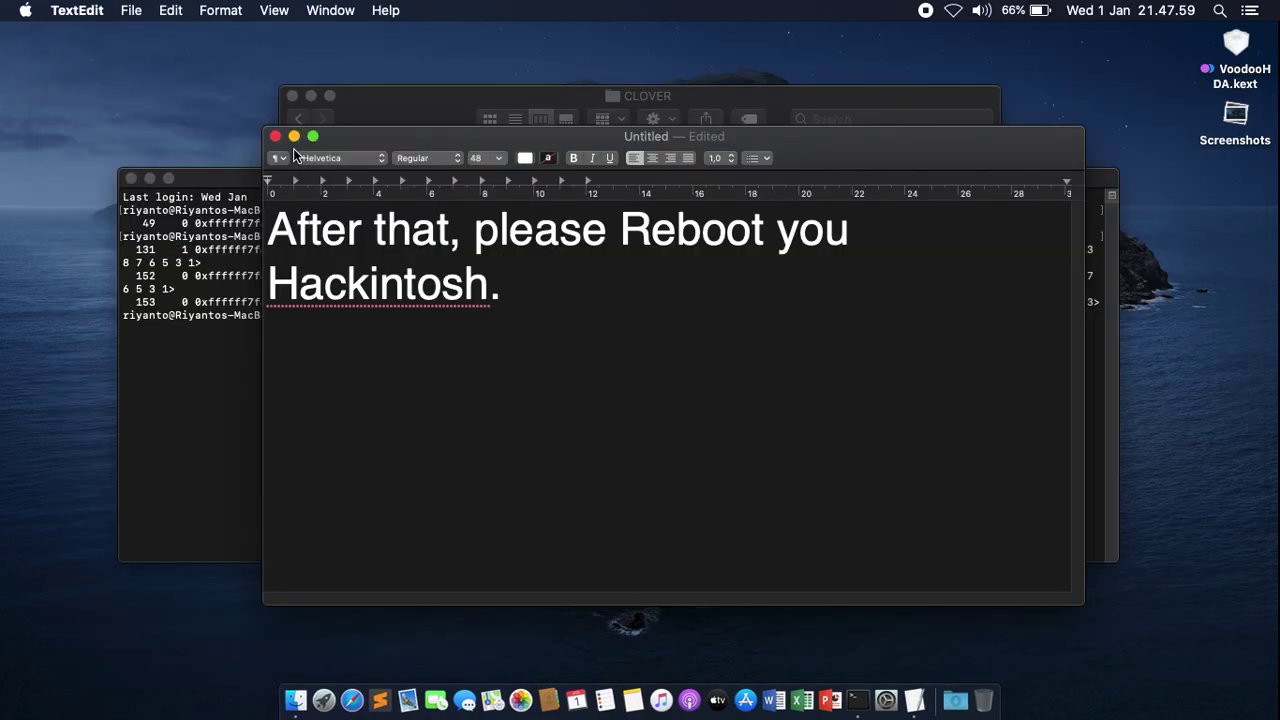
Step: Close the TextEdit note without keeping it, and close the CLOVER folder and Terminal windows
{"action": "key", "text": "super+w"}
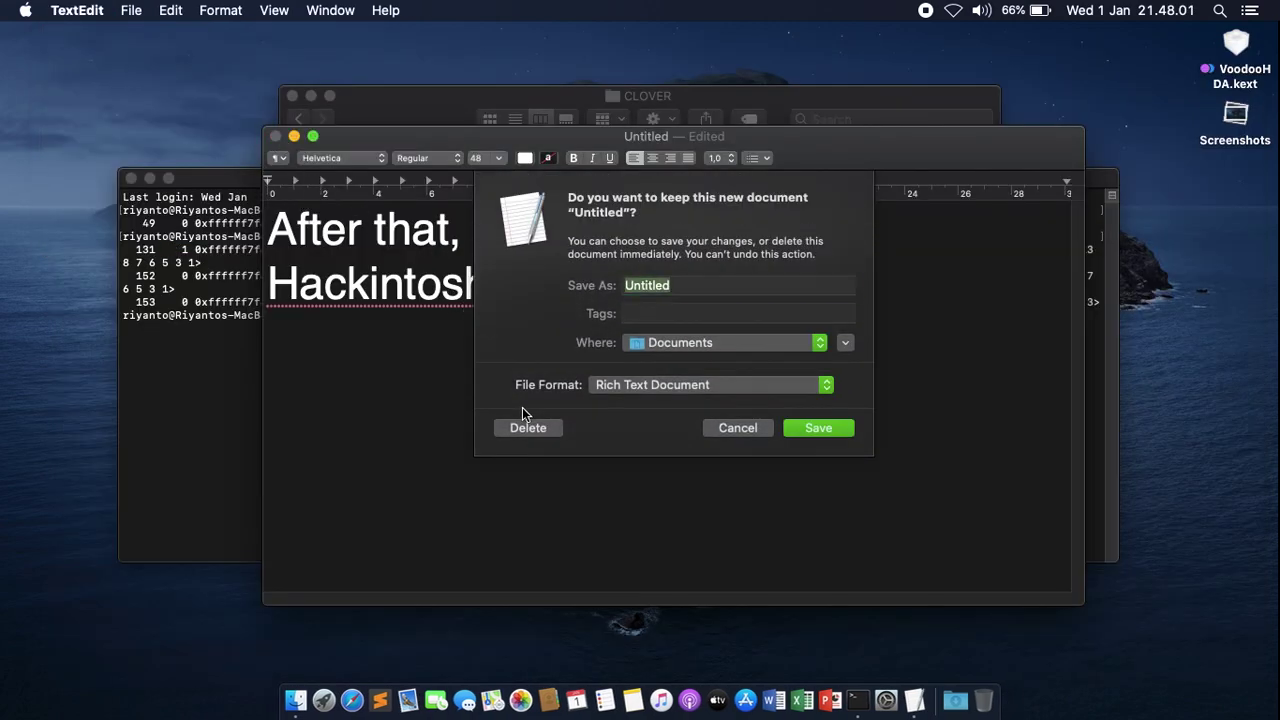
{"action": "left_click", "coordinate": [528, 428]}
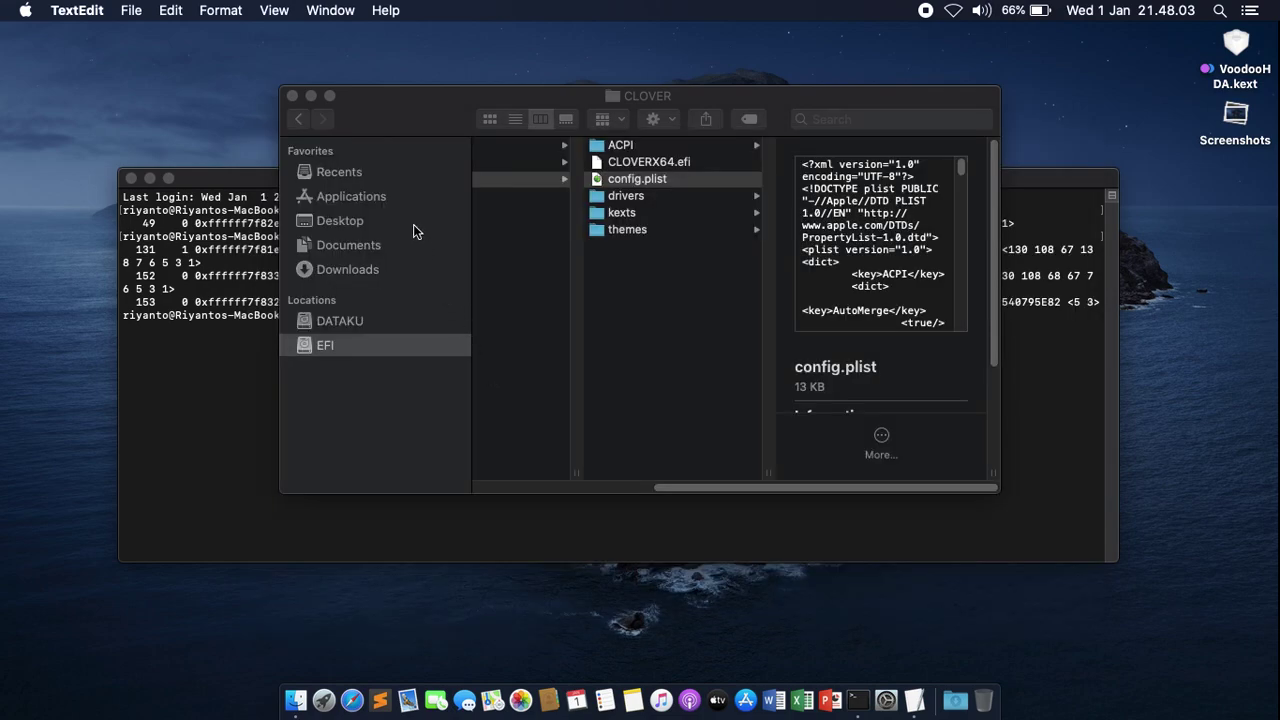
{"action": "left_click", "coordinate": [292, 95]}
{"action": "left_click", "coordinate": [129, 179]}
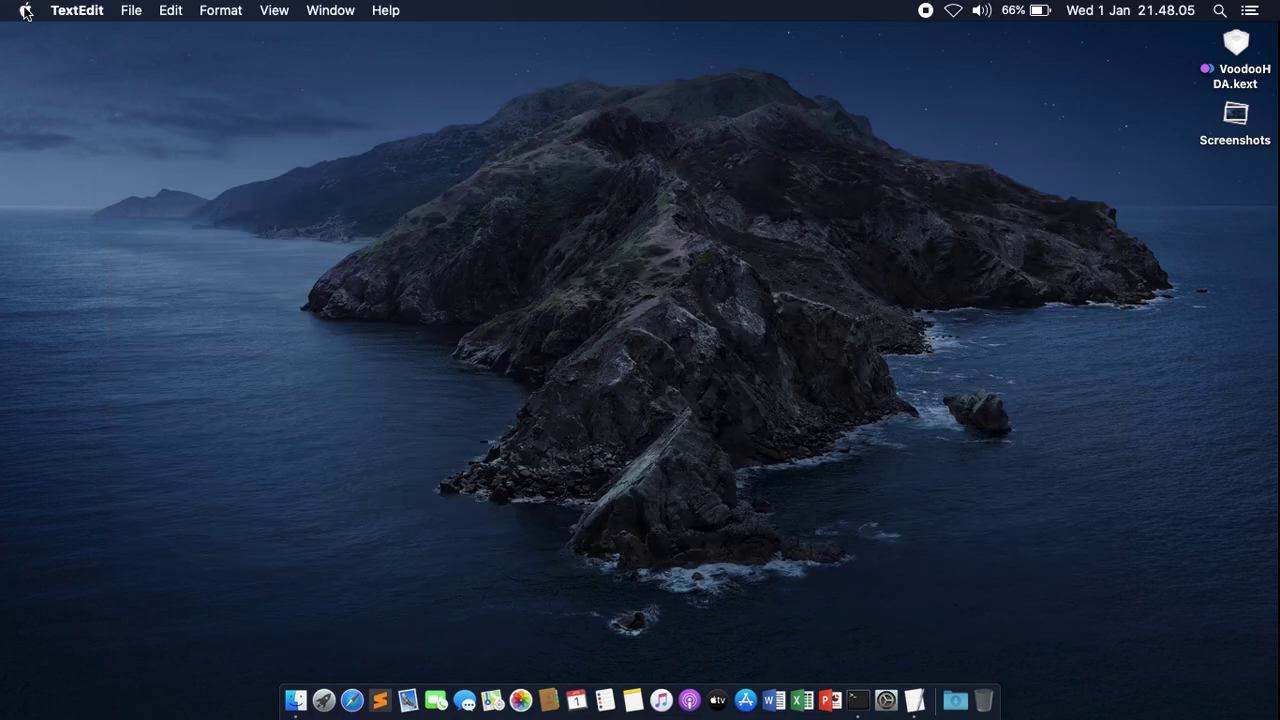